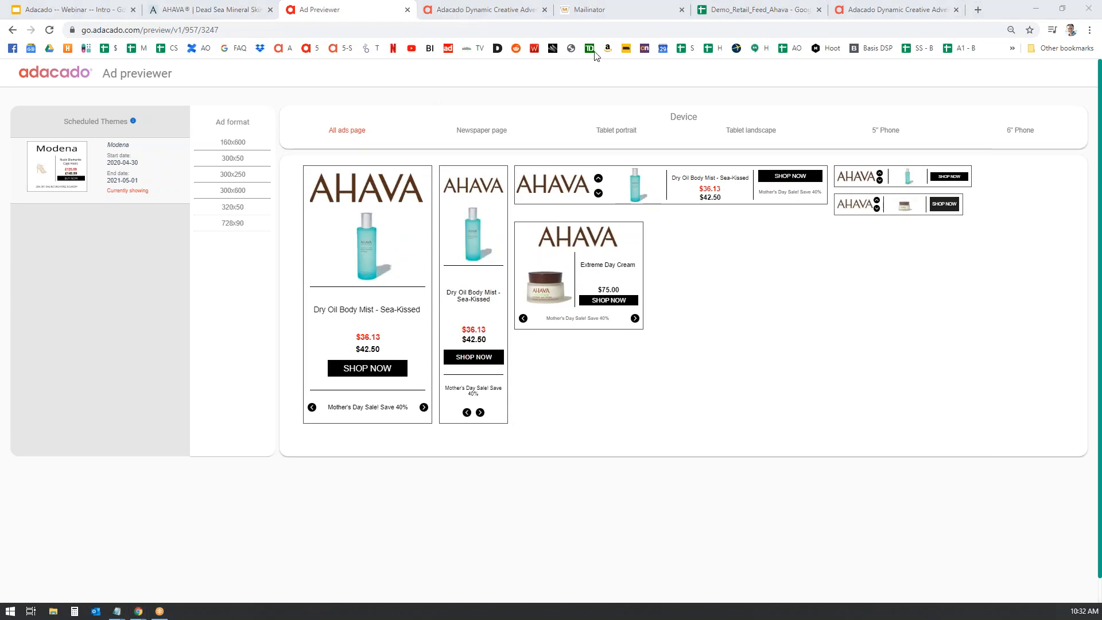
# - Switch to the Adacado homepage tab showing the $300 COVID-19 first-campaign offer
pyautogui.click(539, 10)
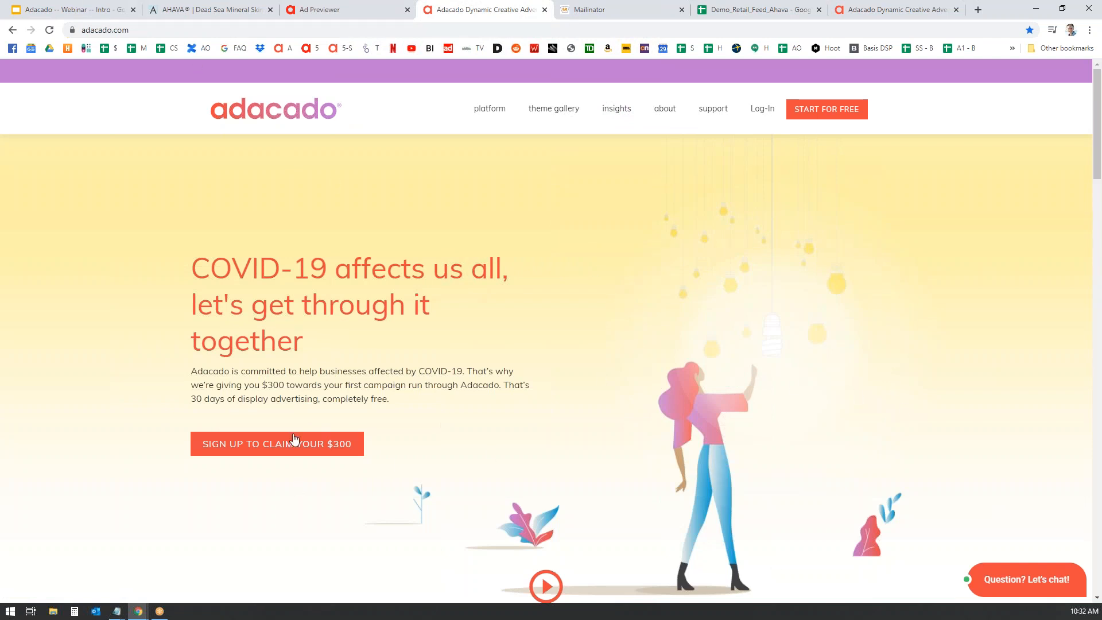
# - Register a free Adacado account with a disposable Mailinator test e-mail and password, declining password saving
pyautogui.click(830, 115)
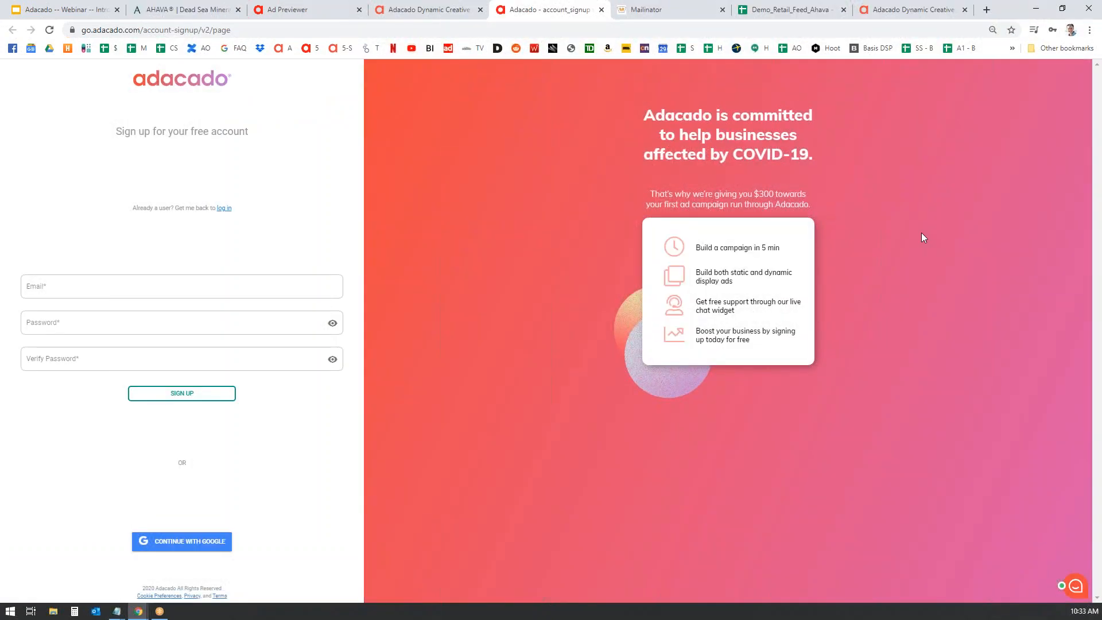
pyautogui.click(135, 295)
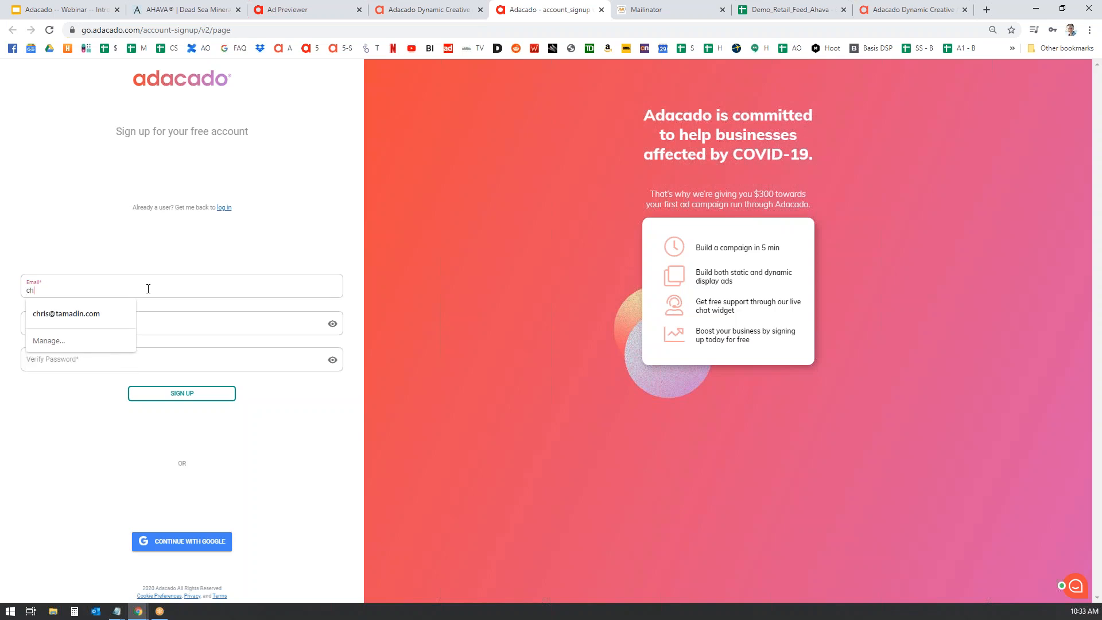
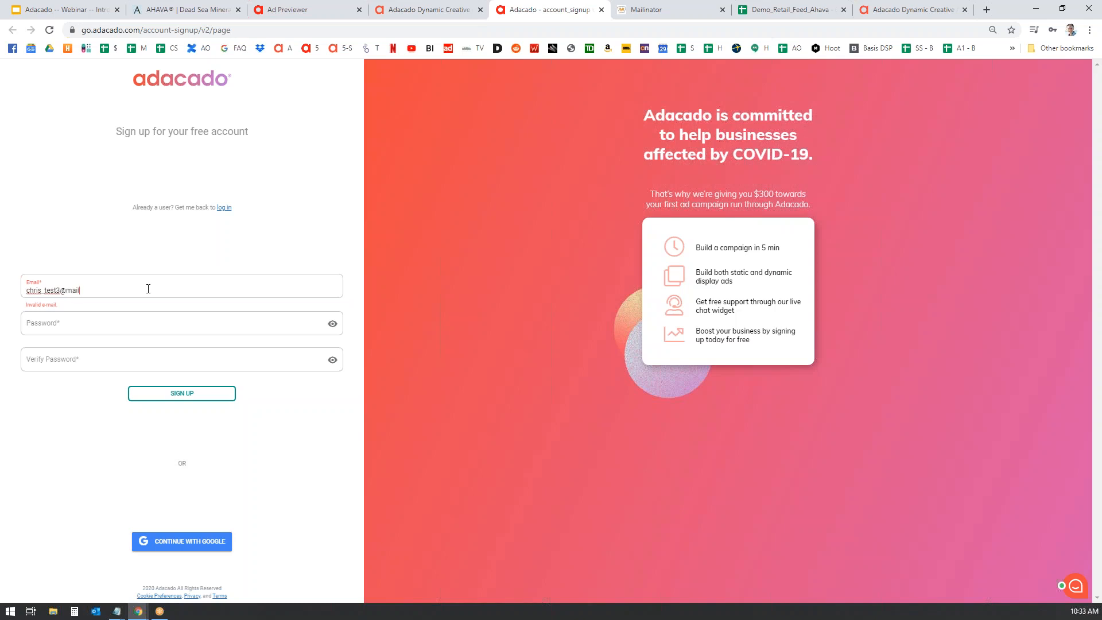
pyautogui.press('Tab')
pyautogui.write('••••••')
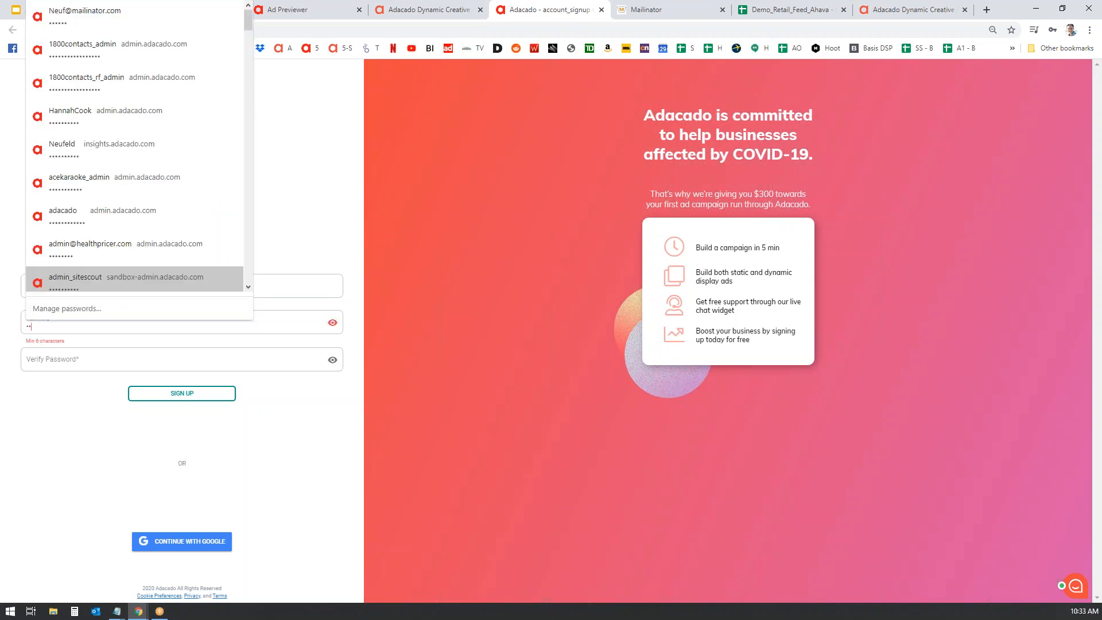
pyautogui.press('Tab')
pyautogui.write('••••••')
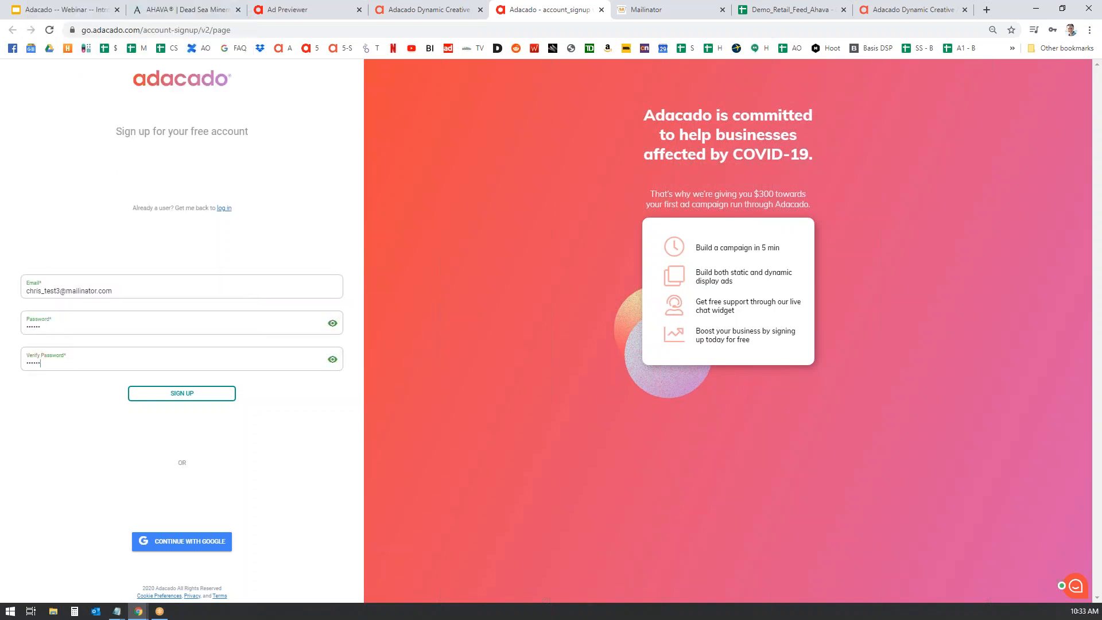
pyautogui.click(201, 396)
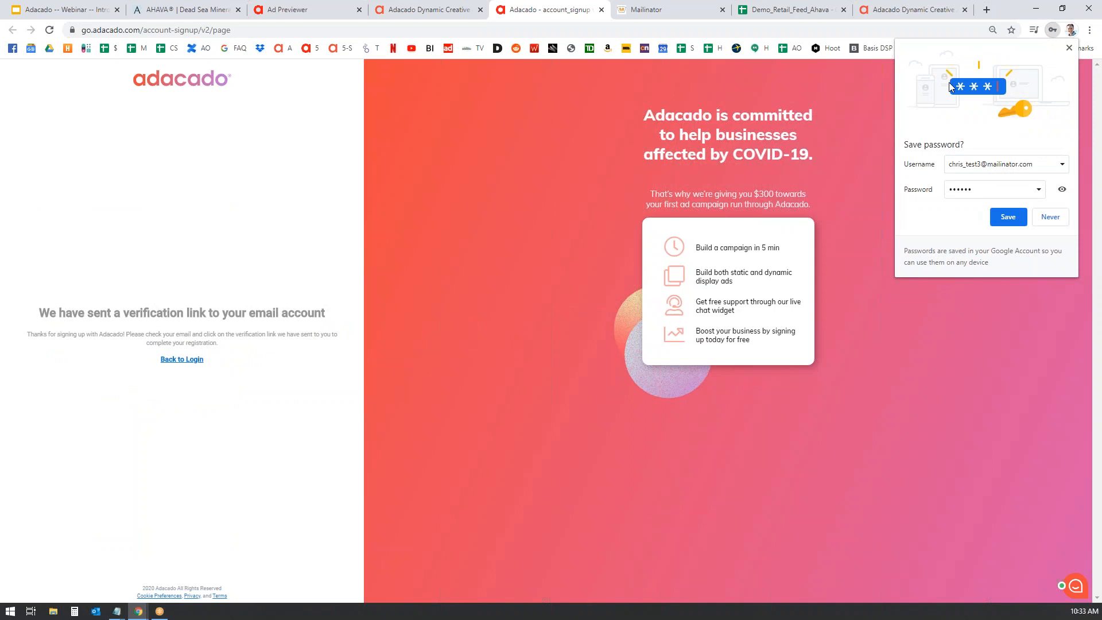
pyautogui.click(1069, 48)
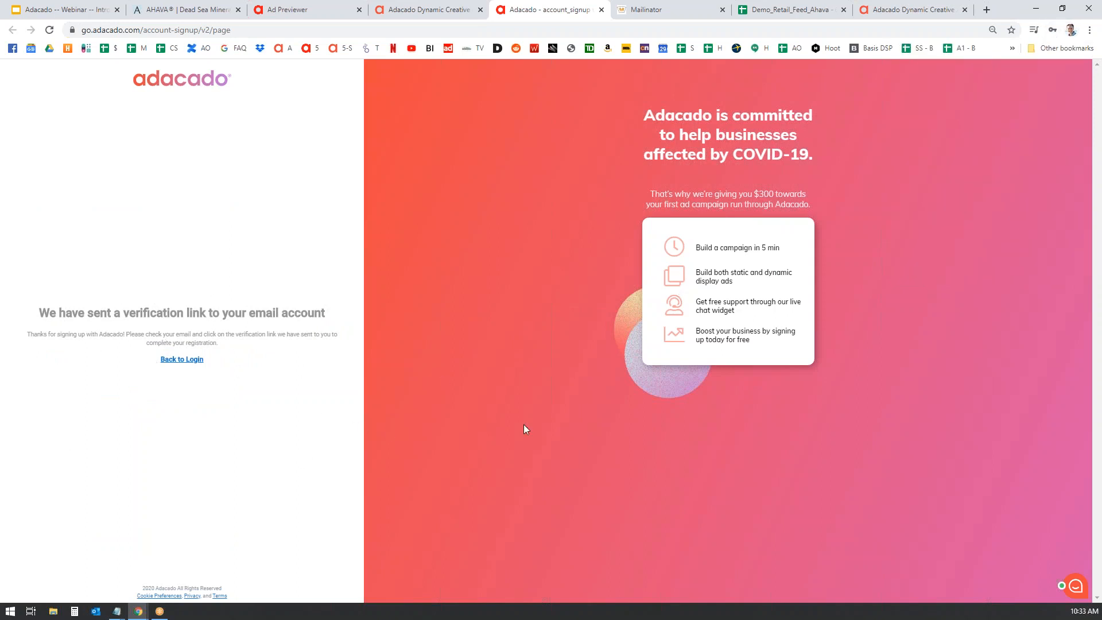
# - Verify the account through the 'Verify your email for Adacado' message in the Mailinator inbox
pyautogui.click(683, 14)
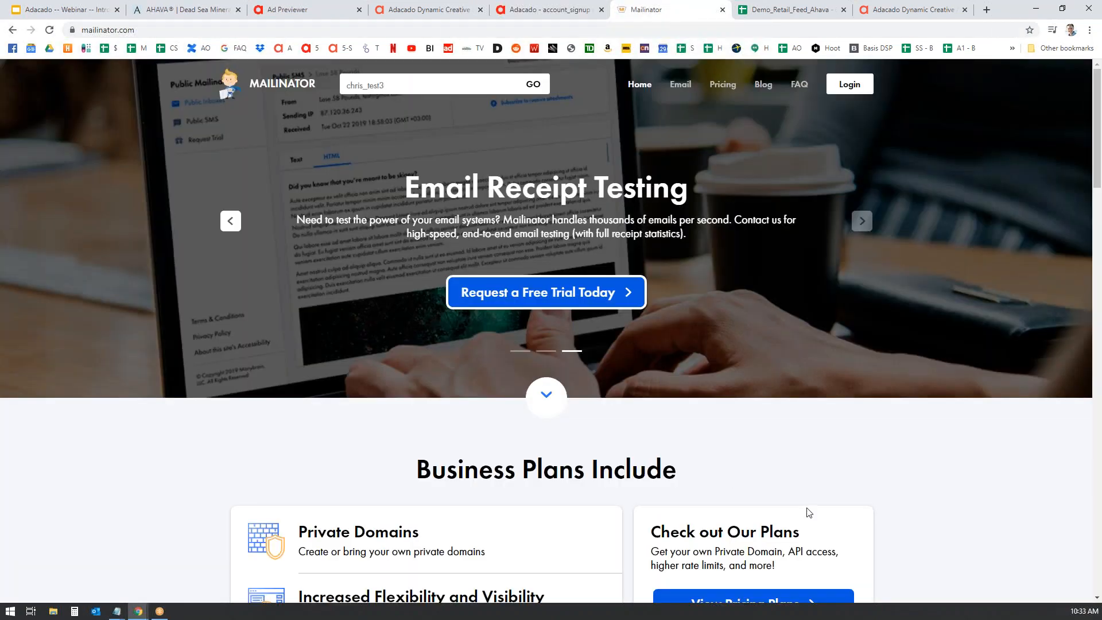
pyautogui.press('Return')
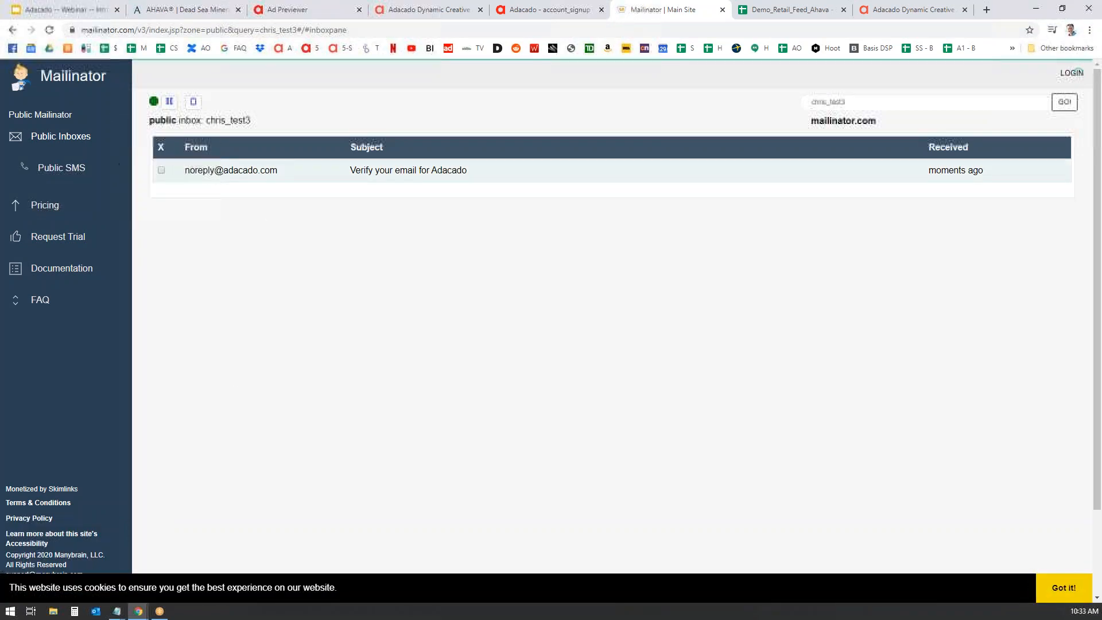
pyautogui.click(396, 176)
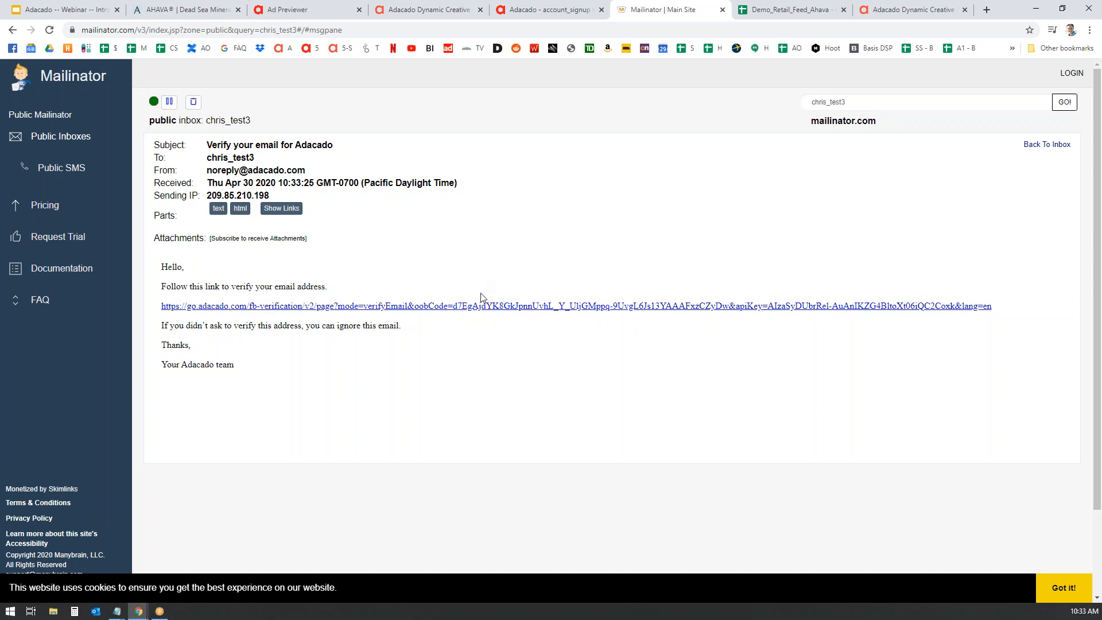
pyautogui.click(476, 311)
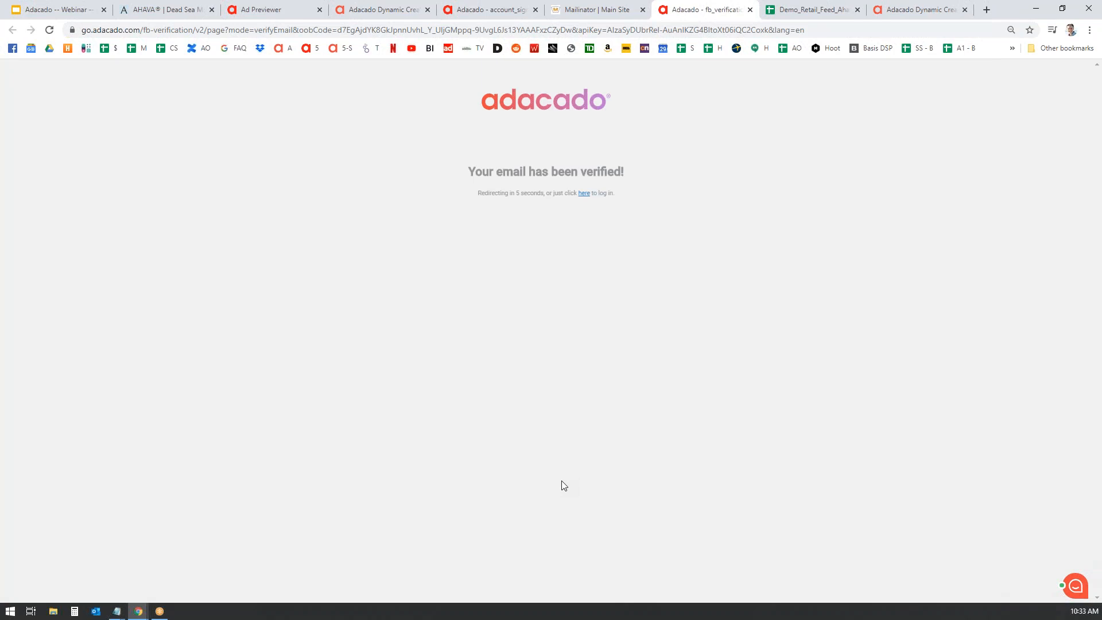
pyautogui.click(584, 194)
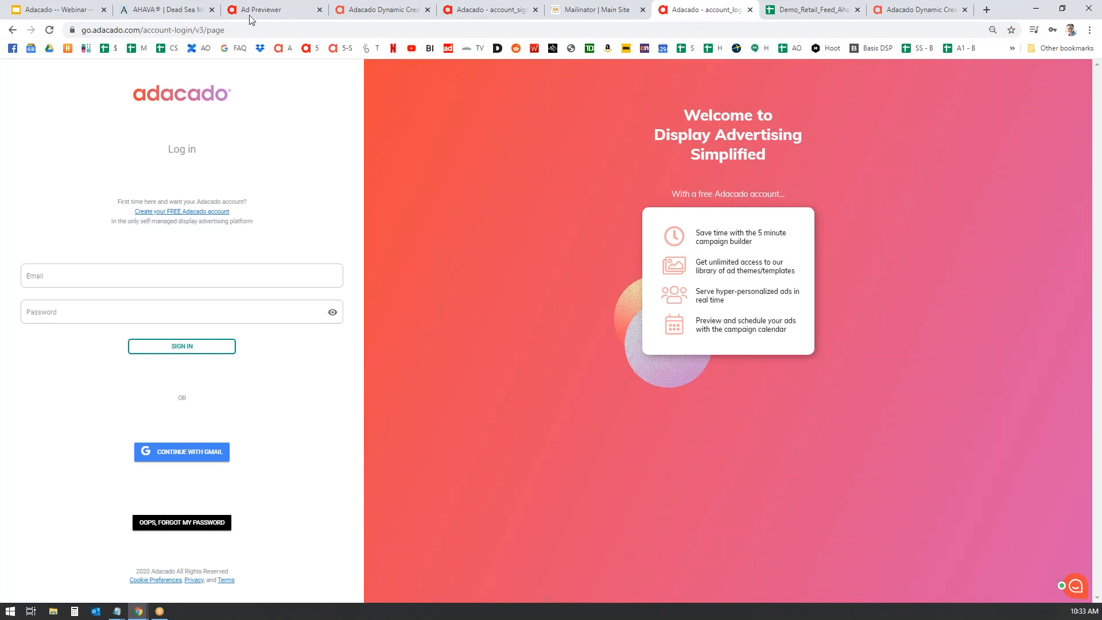
# - Move the login tab ahead of the sign-up tab and close the old sign-up tab
pyautogui.click(376, 10)
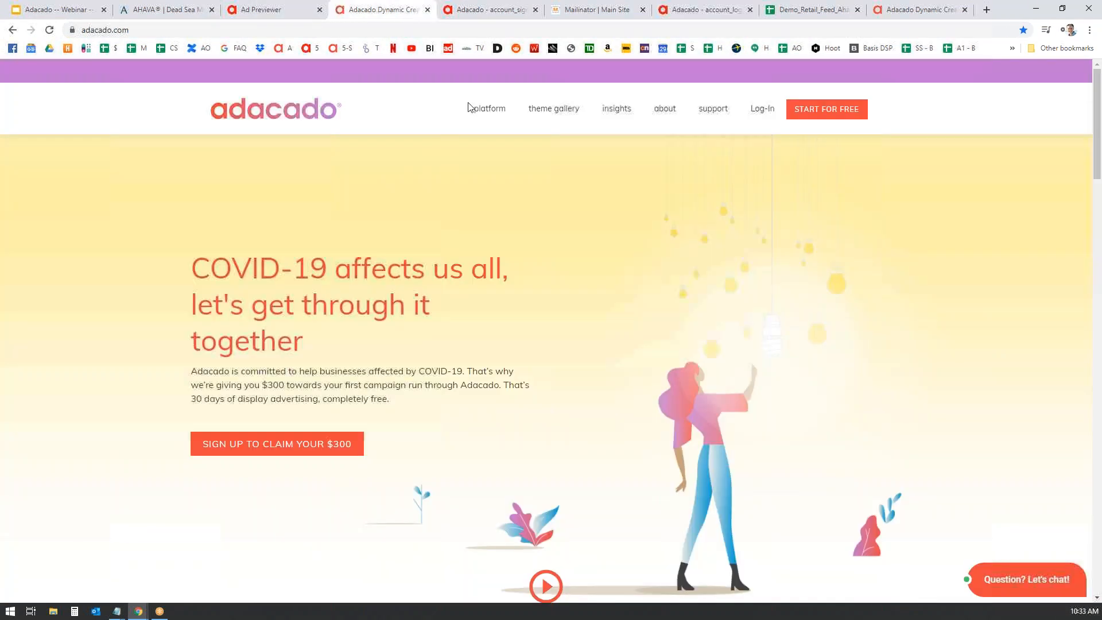
pyautogui.click(487, 10)
pyautogui.moveTo(709, 12); pyautogui.dragTo(523, 11)
pyautogui.click(642, 11)
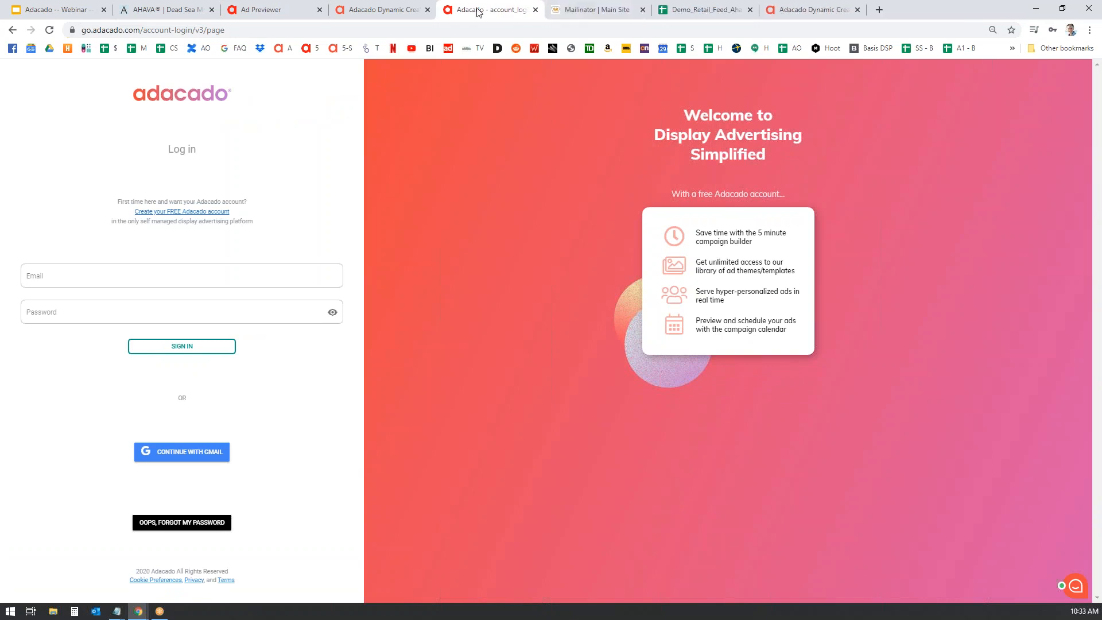
# - Sign in with the test account's e-mail and password, declining password saving
pyautogui.click(204, 280)
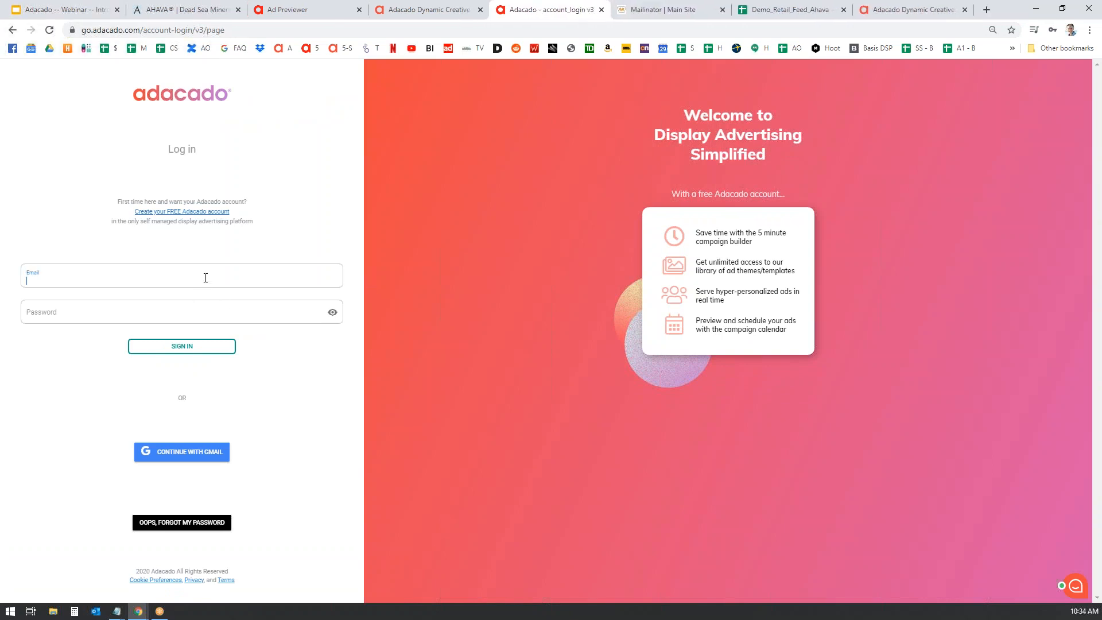
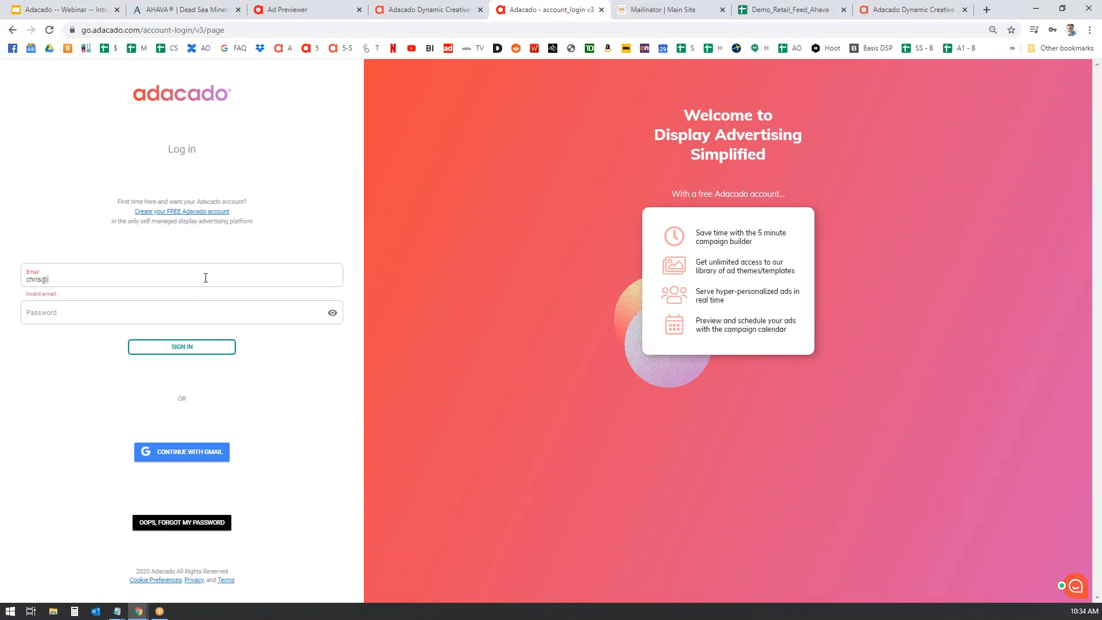
pyautogui.press('Tab')
pyautogui.write('••••')
pyautogui.click(182, 346)
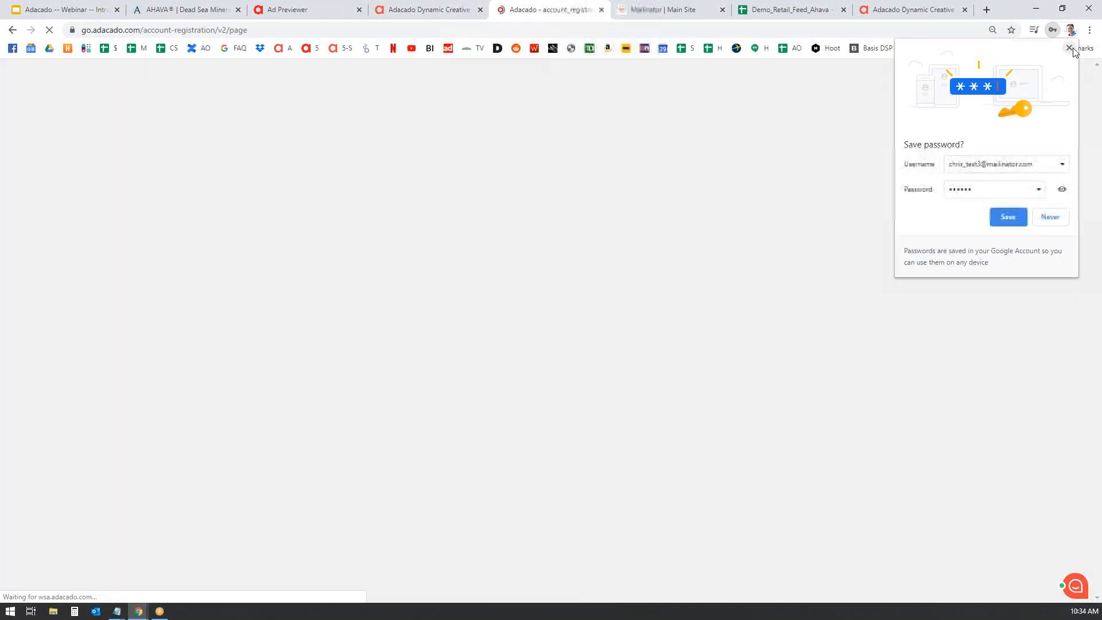
pyautogui.click(1069, 47)
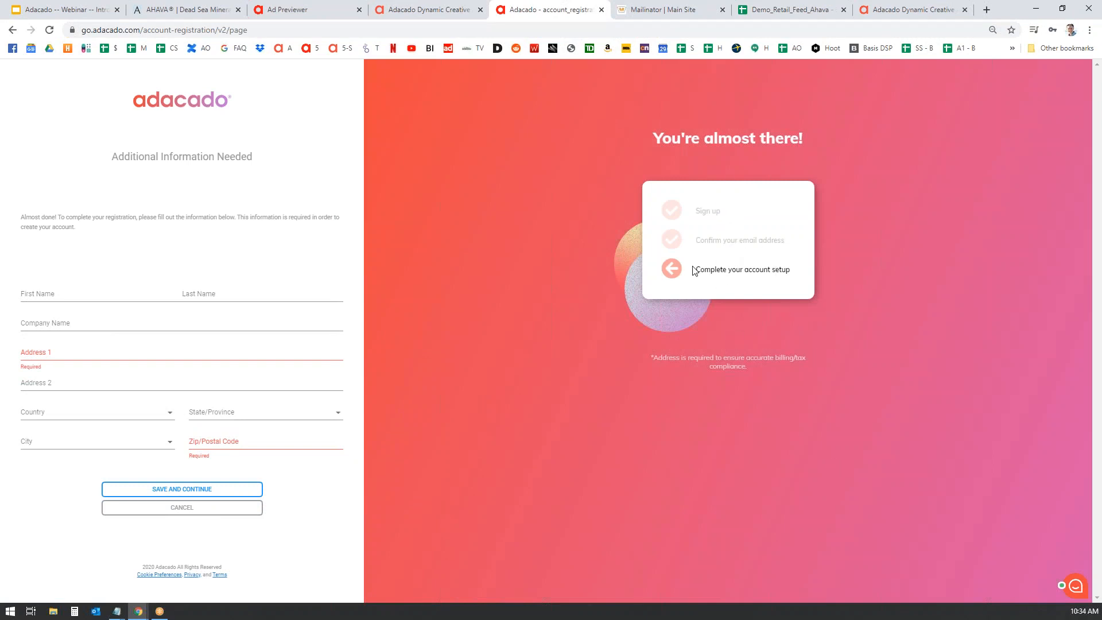
# - Enter the user's first and last name on the registration form
pyautogui.click(76, 298)
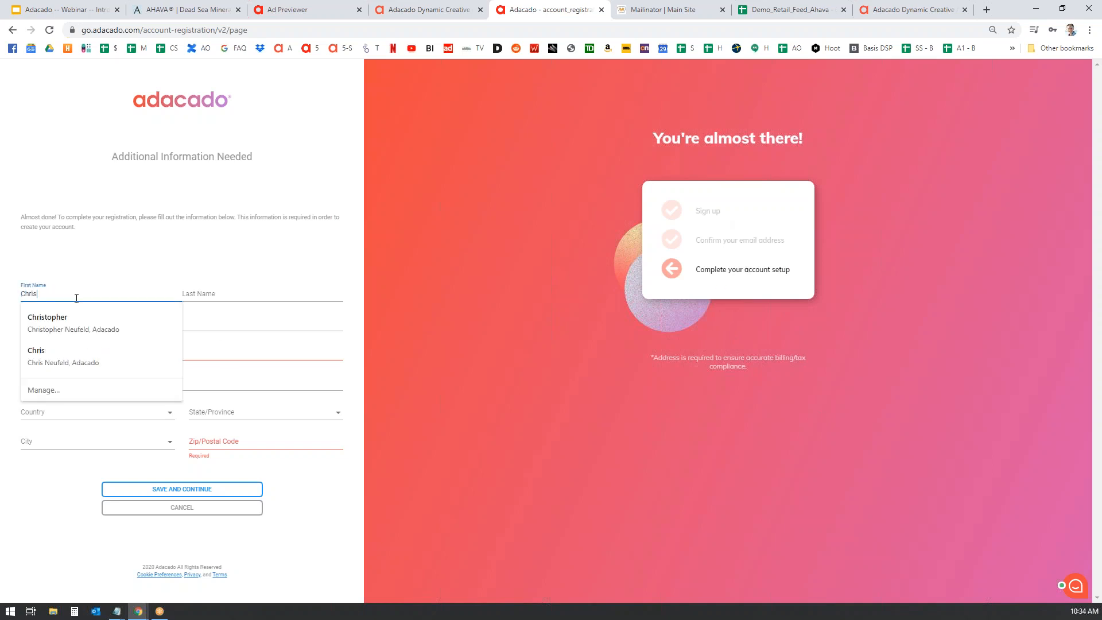
pyautogui.press('Tab')
pyautogui.press('Tab')
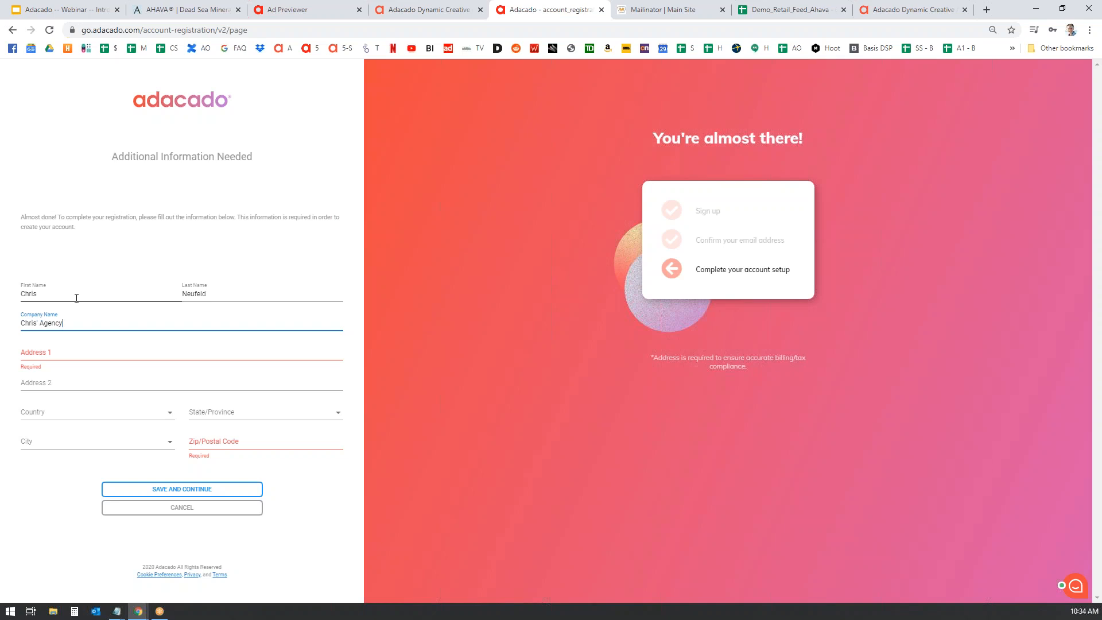
# - Fill in the street address in Vancouver, British Columbia, Canada with a postal code, and save
pyautogui.click(81, 355)
pyautogui.write('123 St.')
pyautogui.press('Tab')
pyautogui.press('Tab')
pyautogui.write('Ca')
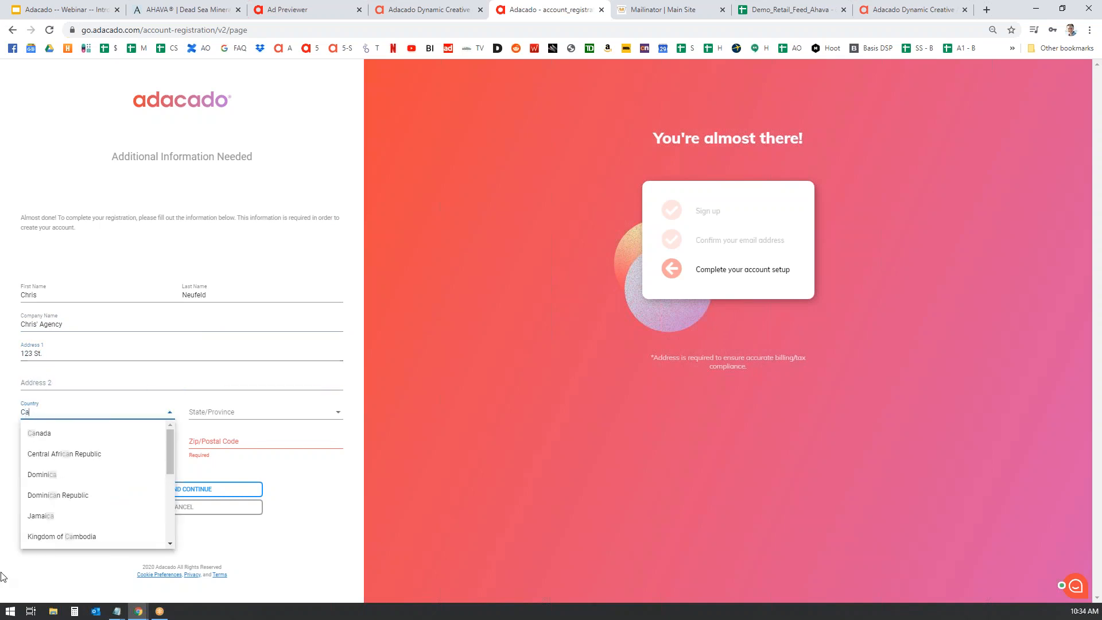
pyautogui.click(40, 433)
pyautogui.click(282, 412)
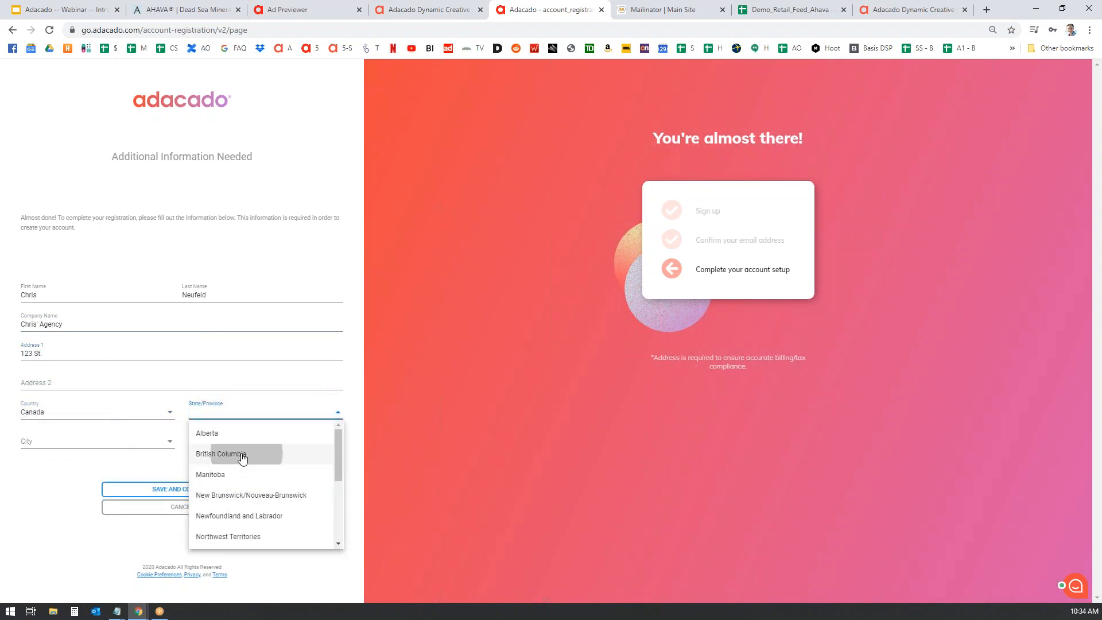
pyautogui.click(241, 454)
pyautogui.click(92, 437)
pyautogui.write('vanc')
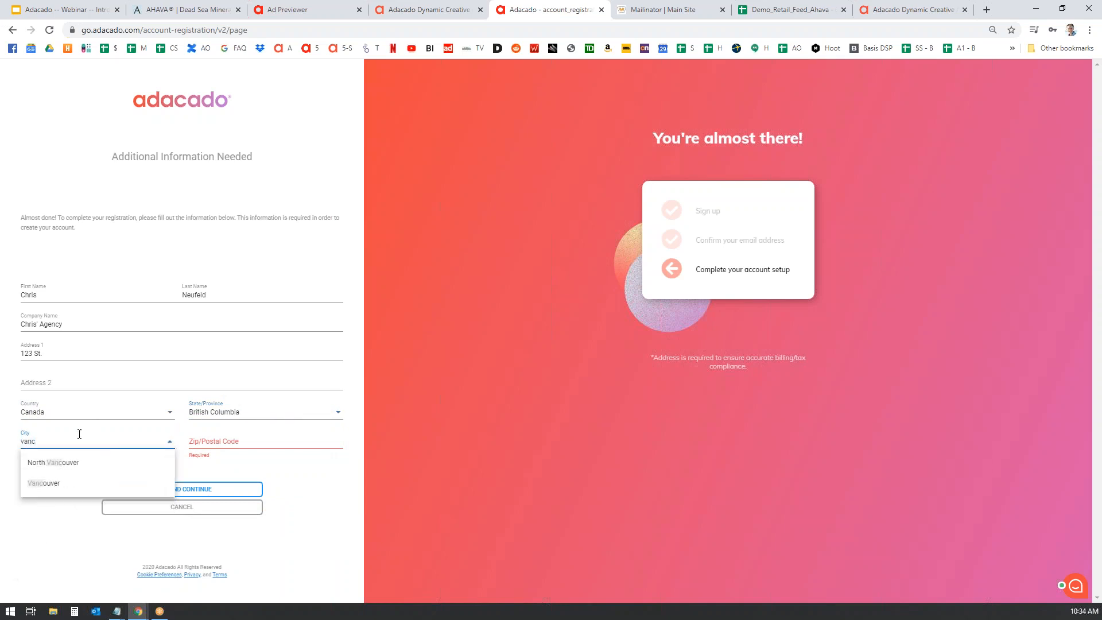
pyautogui.click(64, 484)
pyautogui.click(240, 438)
pyautogui.write('V')
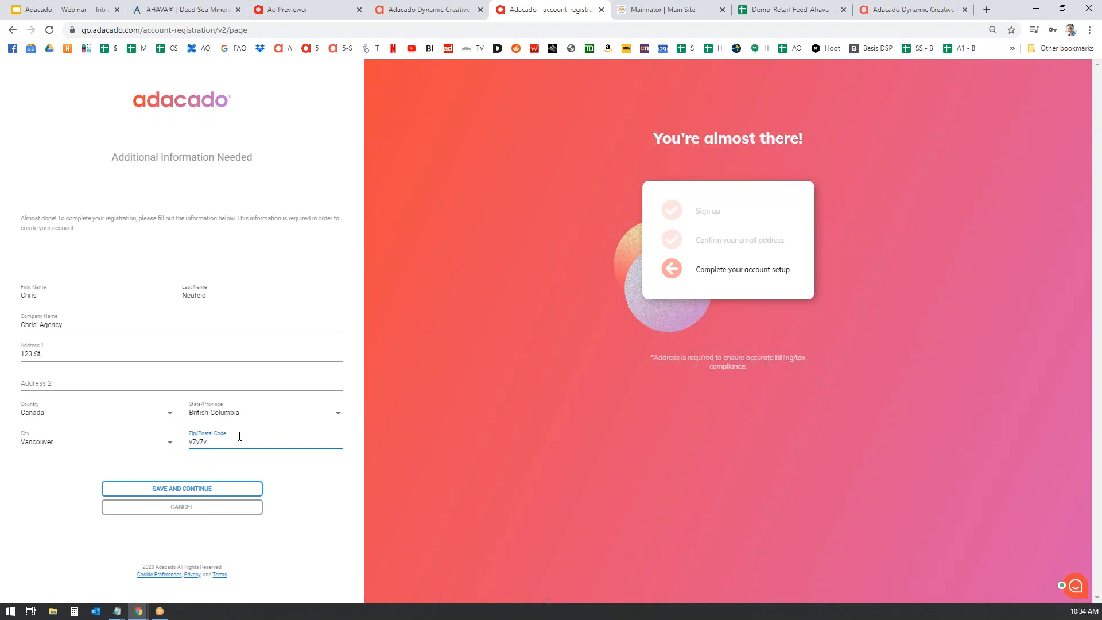
pyautogui.click(204, 491)
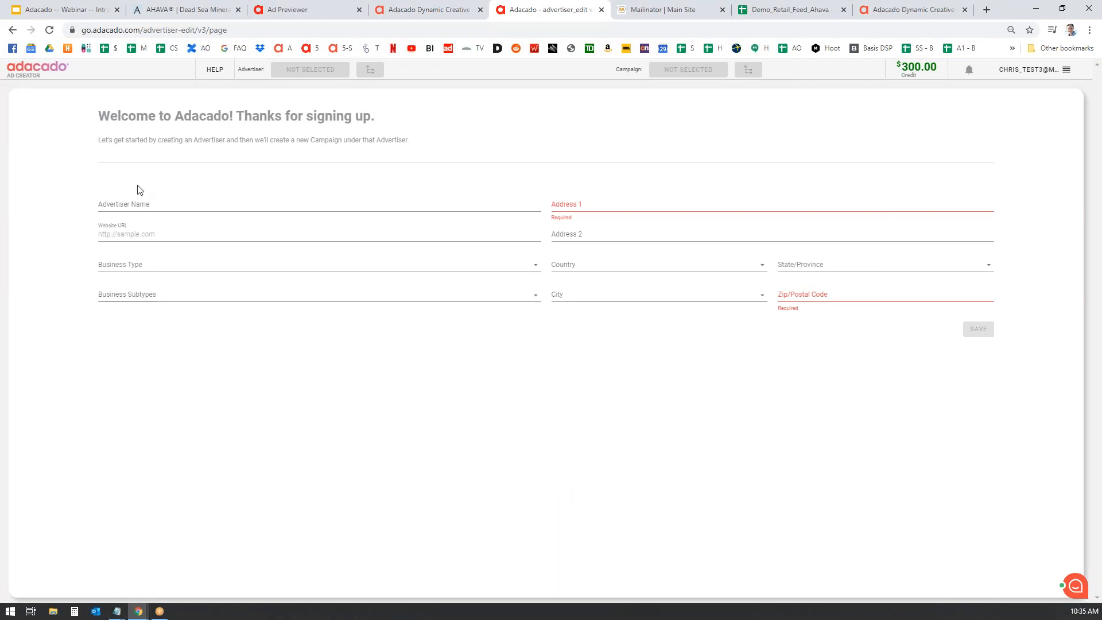
# - Enter Ahava as the advertiser name and fill in its website URL
pyautogui.click(201, 209)
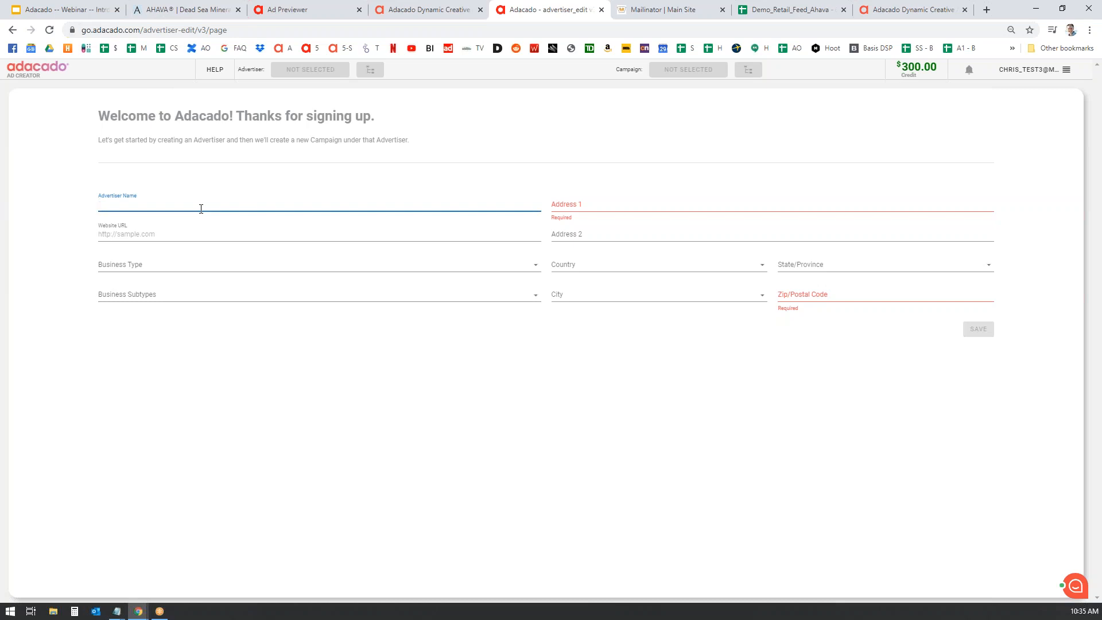
pyautogui.write('Ahava (demo')
pyautogui.press('Tab')
pyautogui.write('www.a')
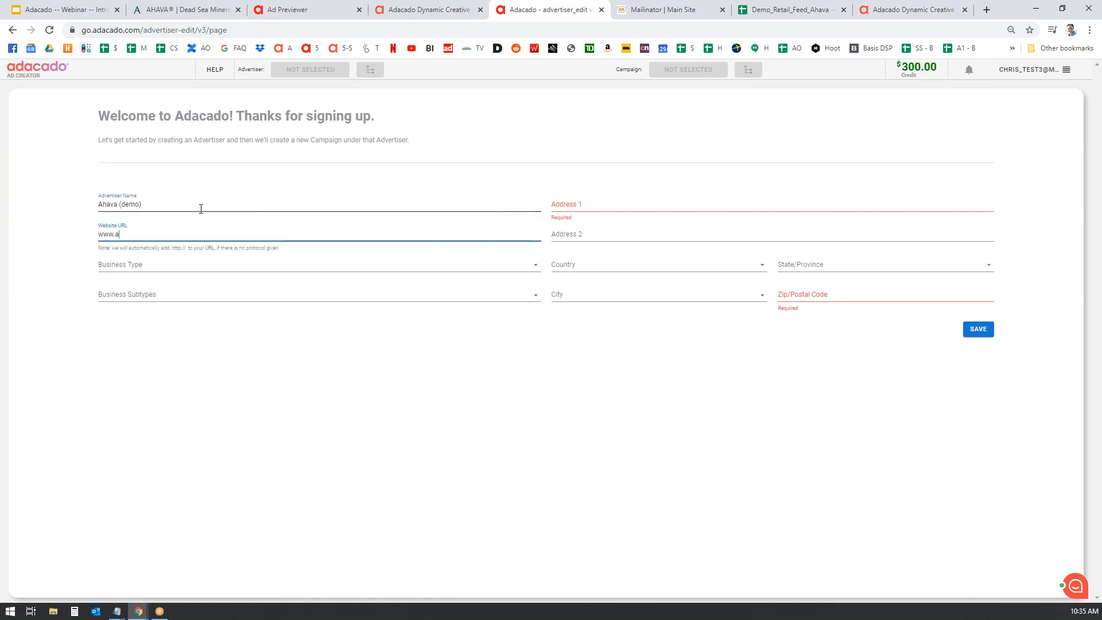
pyautogui.write('hava.com')
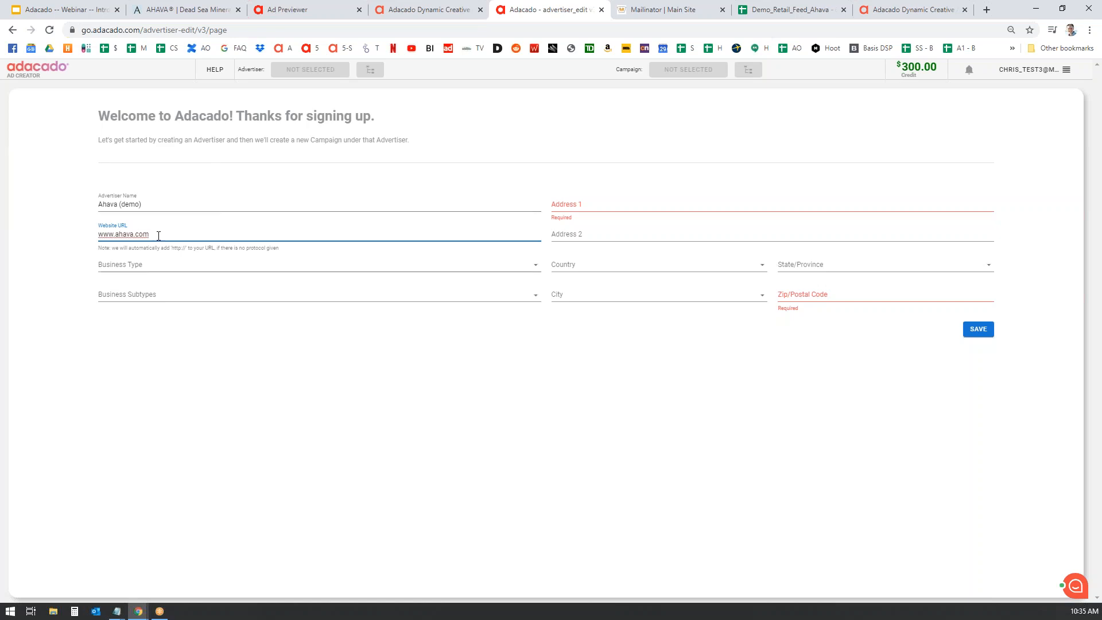
pyautogui.click(147, 261)
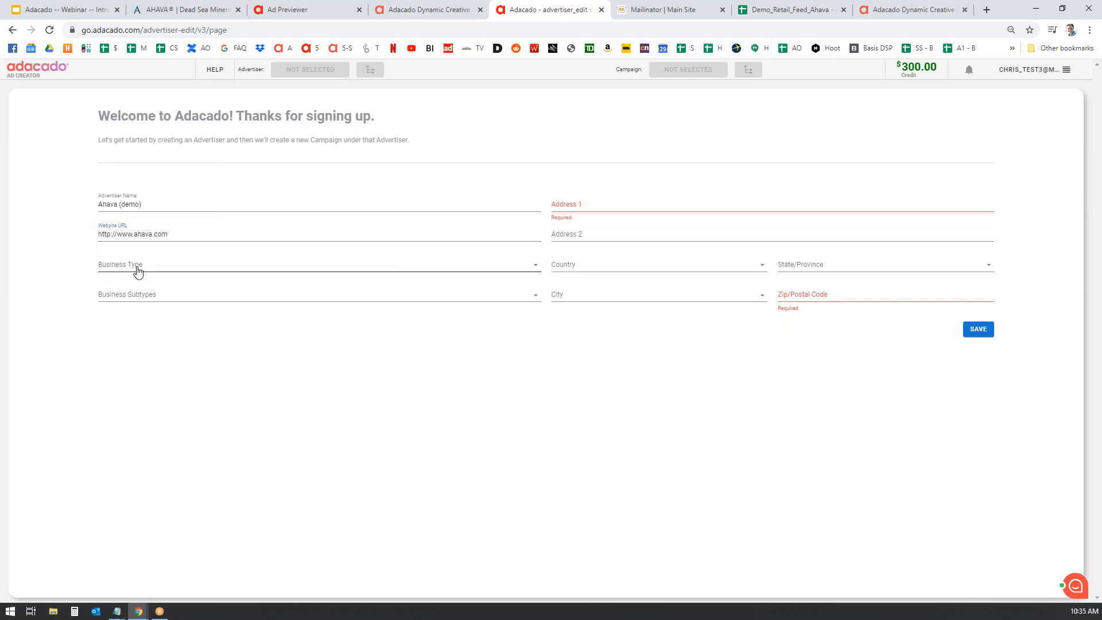
# - Set the business type to Retail with Beauty as the subtype
pyautogui.click(136, 268)
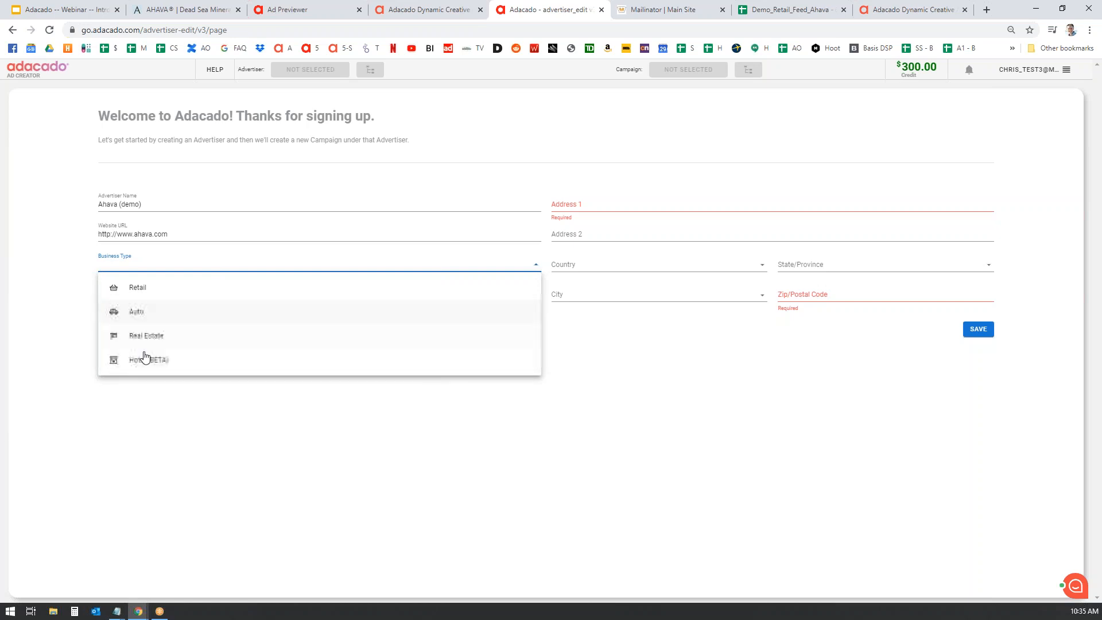
pyautogui.click(160, 290)
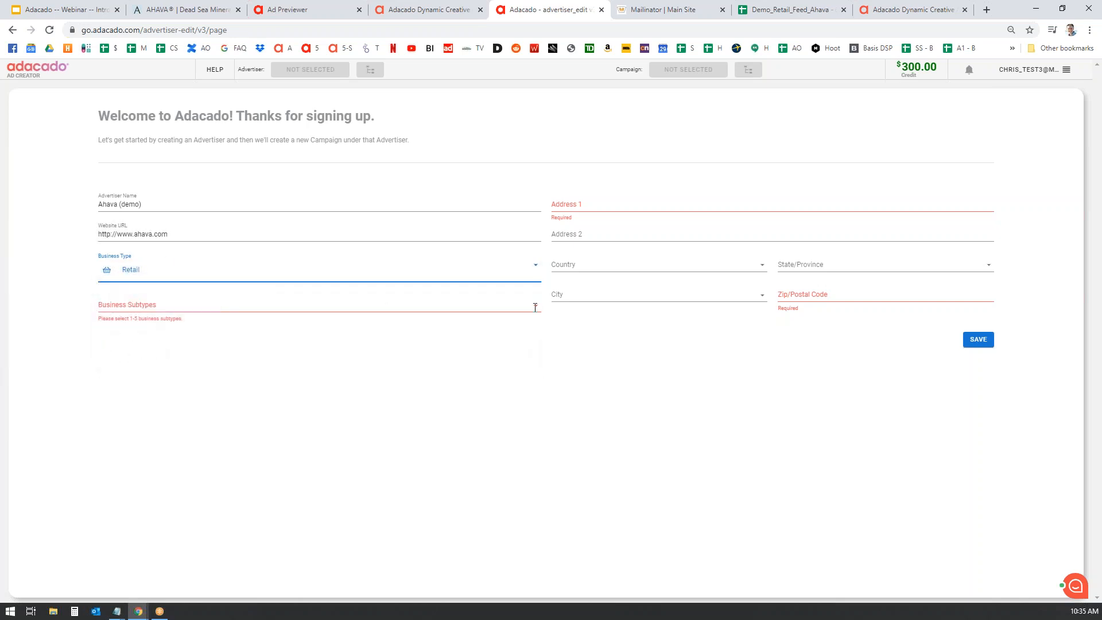
pyautogui.click(137, 301)
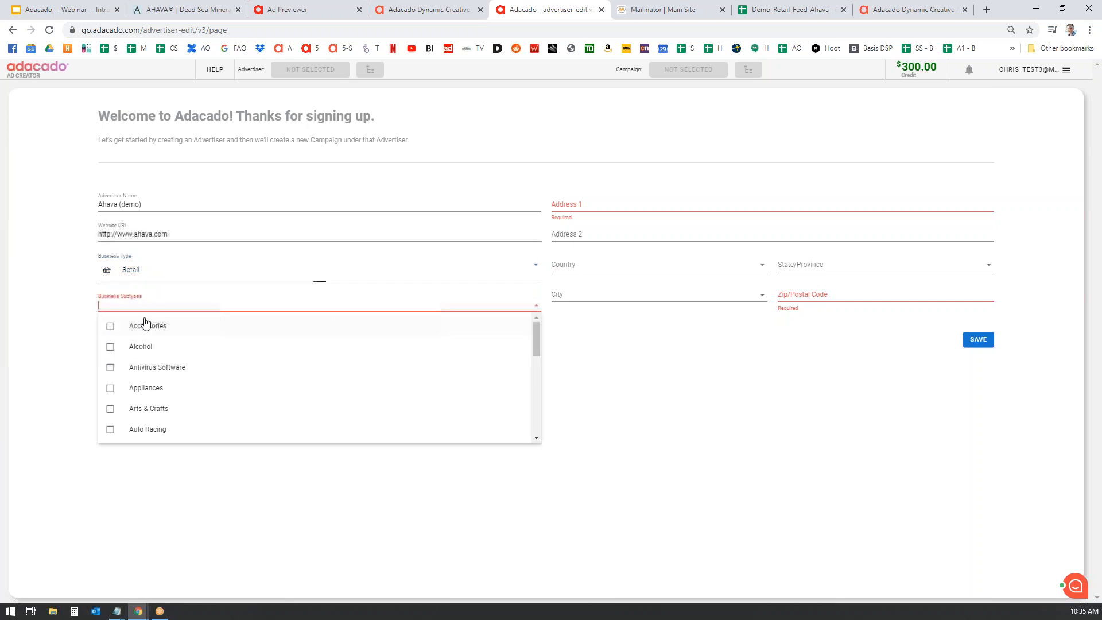
pyautogui.write('bea')
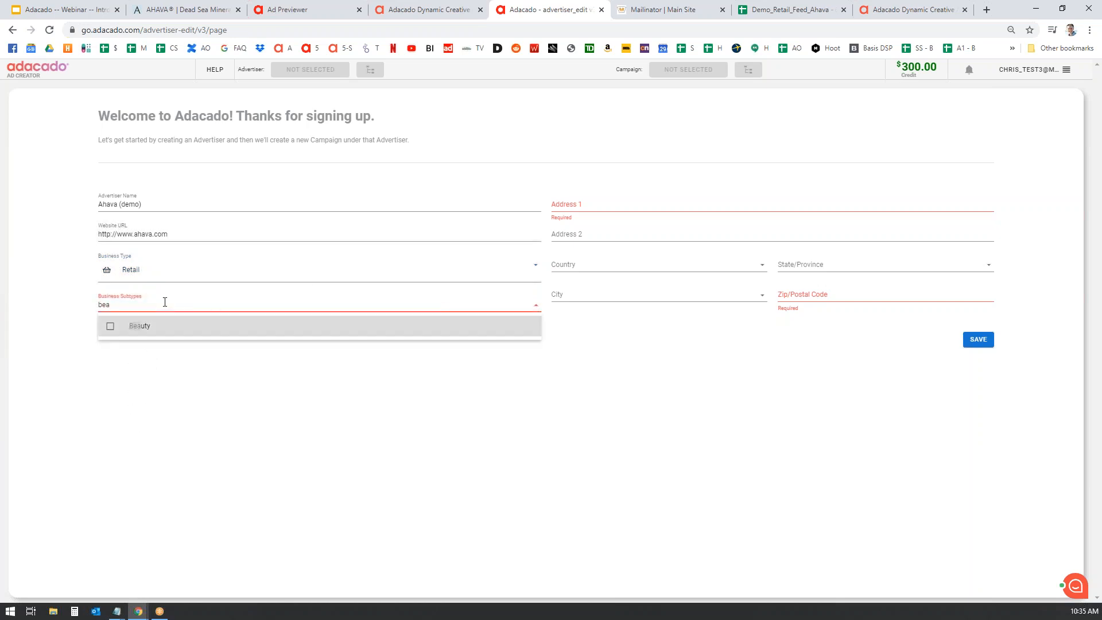
pyautogui.click(111, 326)
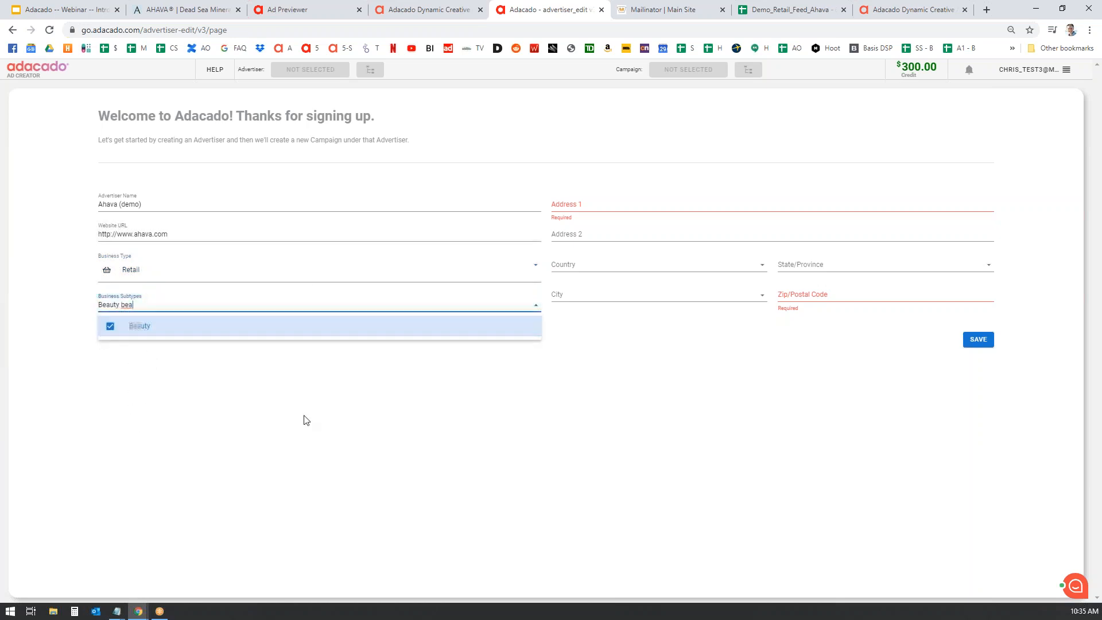
pyautogui.click(347, 423)
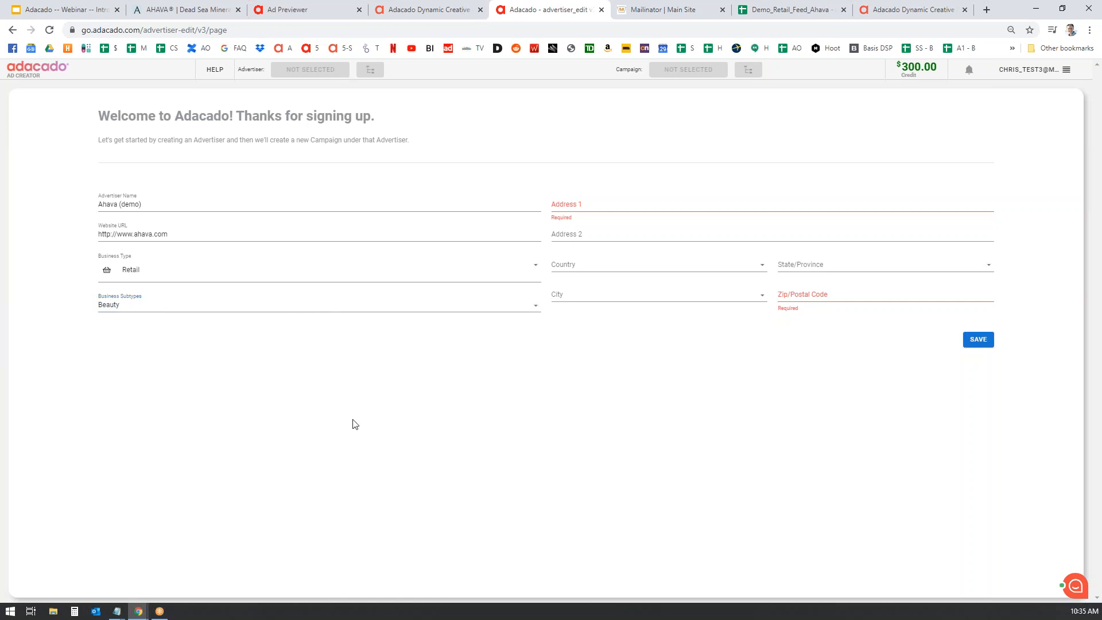
# - Enter the advertiser's street address and set the country to United States
pyautogui.click(595, 202)
pyautogui.write('123')
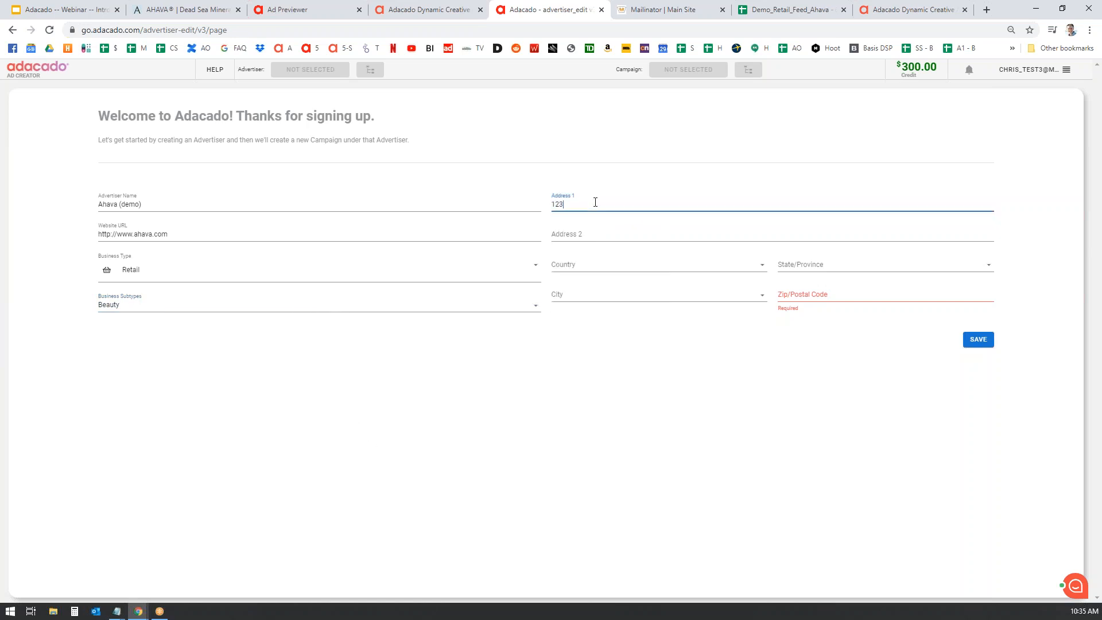
pyautogui.write(' St.')
pyautogui.press('Tab')
pyautogui.press('Tab')
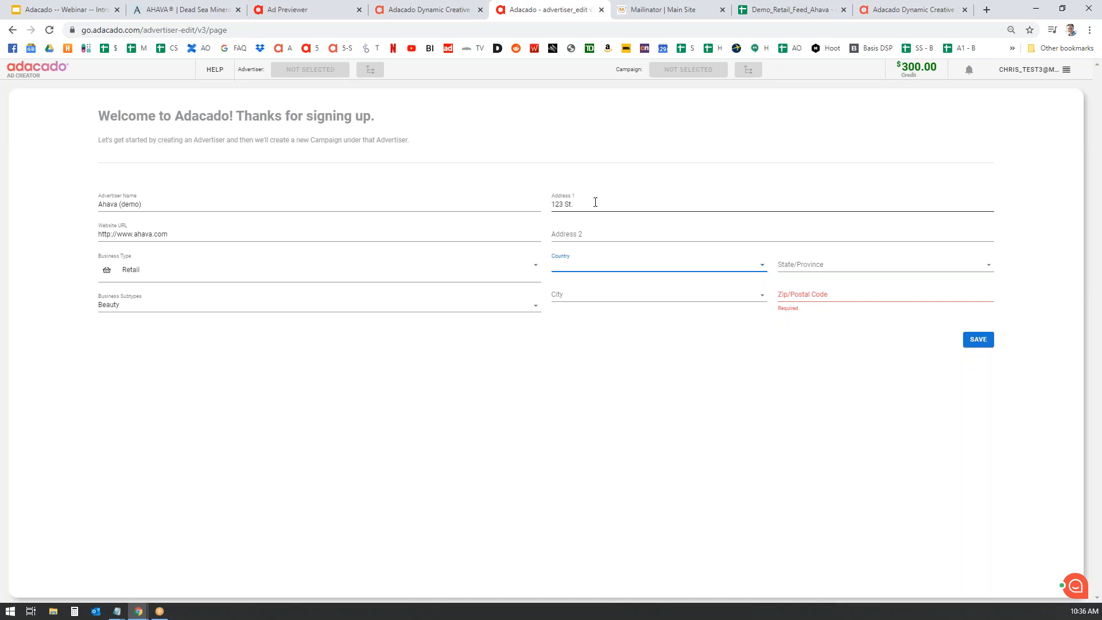
pyautogui.write('u')
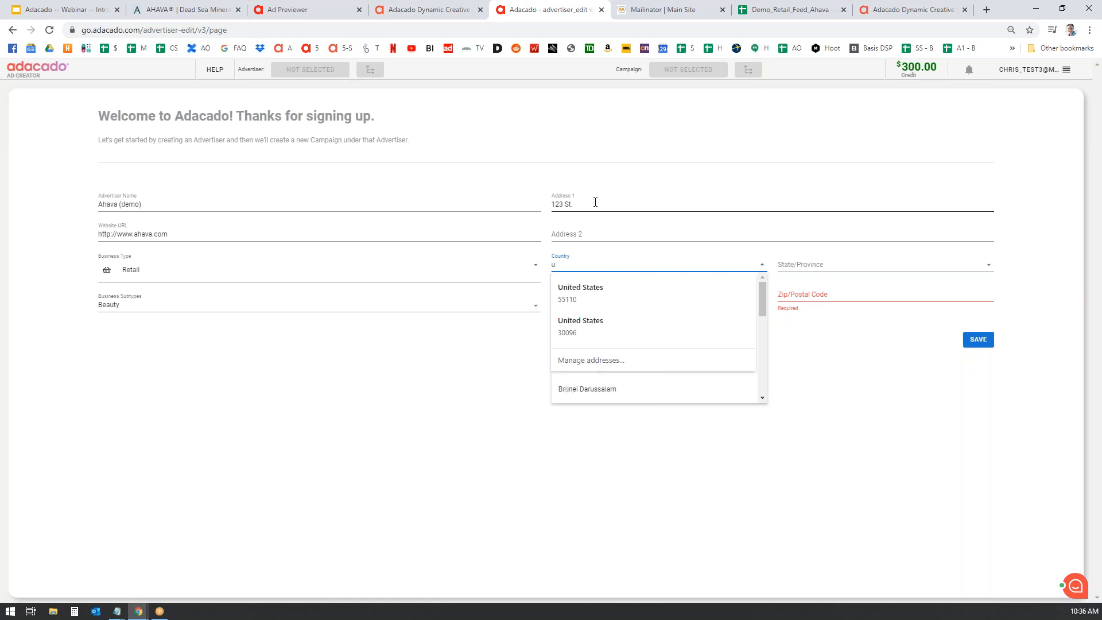
pyautogui.click(610, 289)
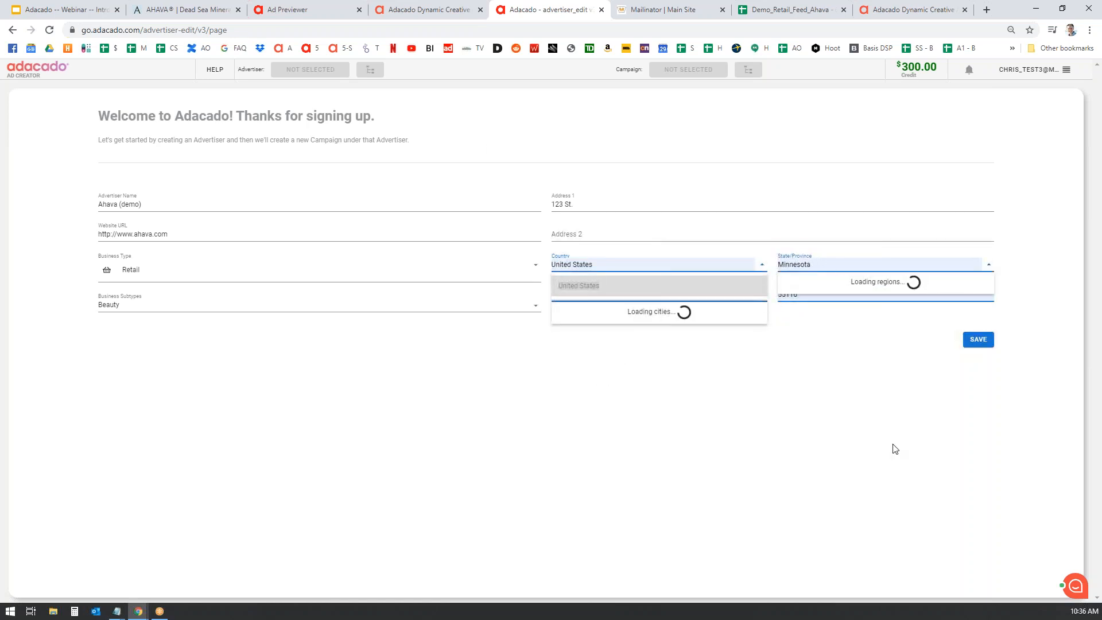
pyautogui.click(605, 265)
pyautogui.write('u')
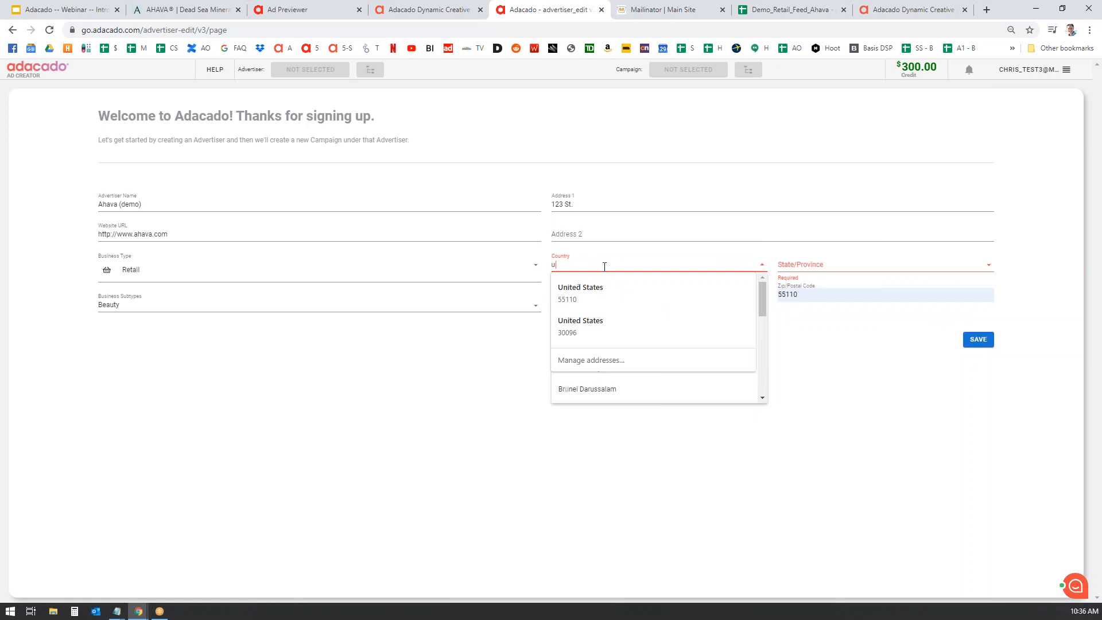
pyautogui.click(601, 293)
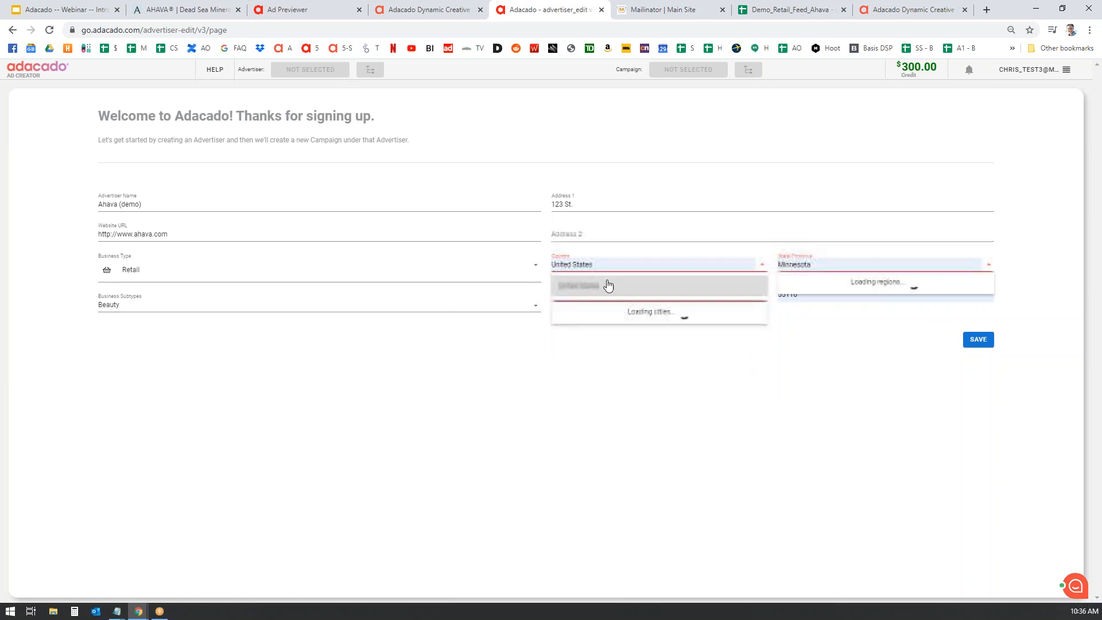
pyautogui.click(851, 263)
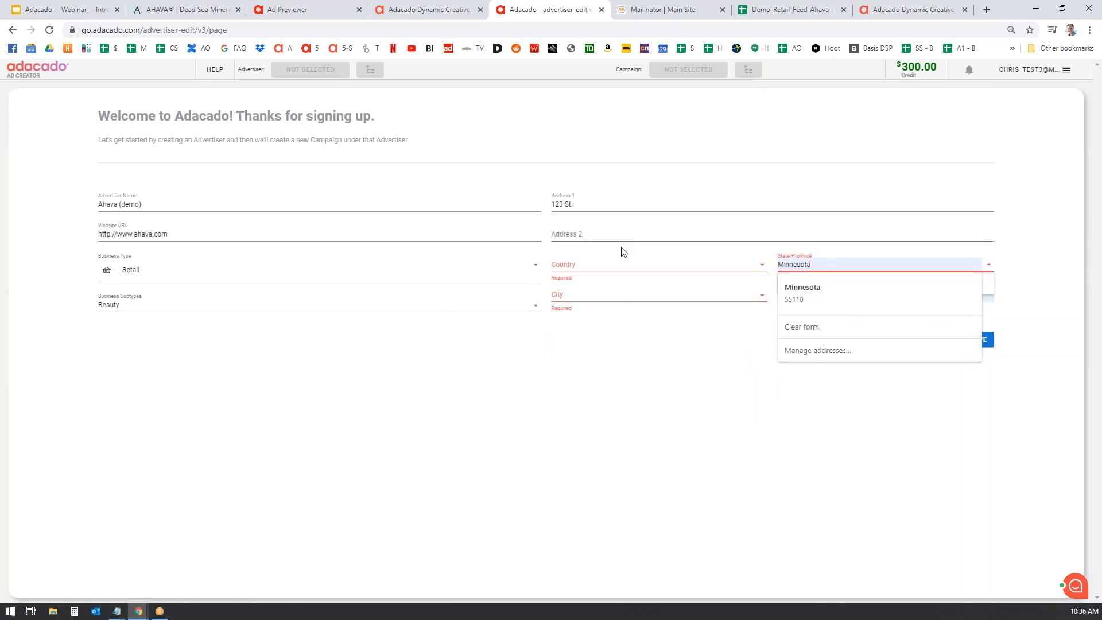
pyautogui.click(753, 267)
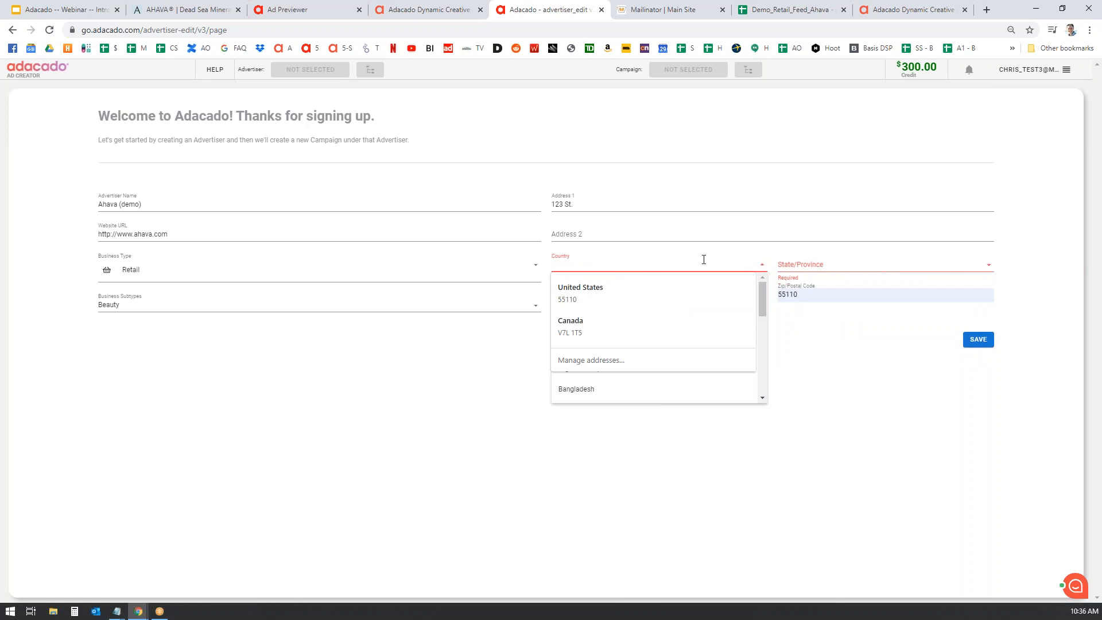
pyautogui.write('Uni')
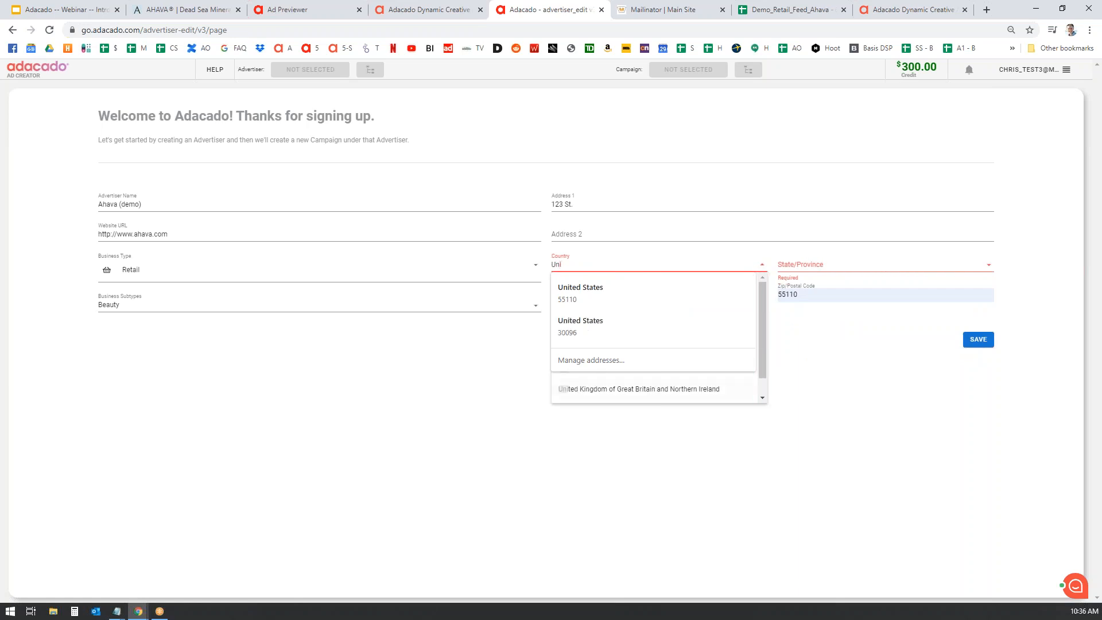
pyautogui.write('ted States')
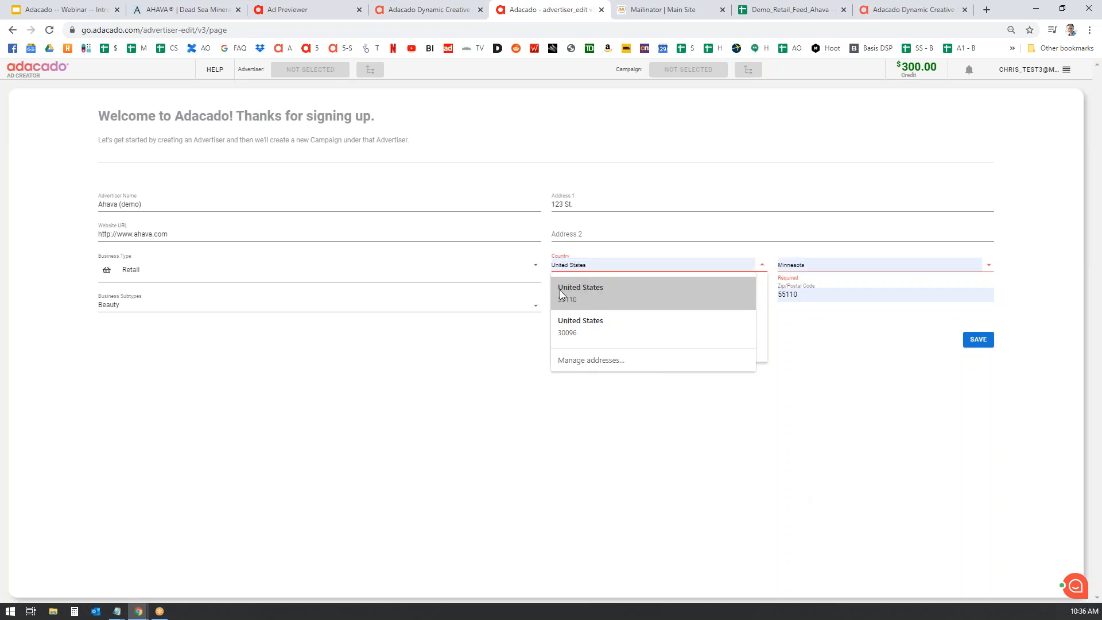
pyautogui.click(598, 292)
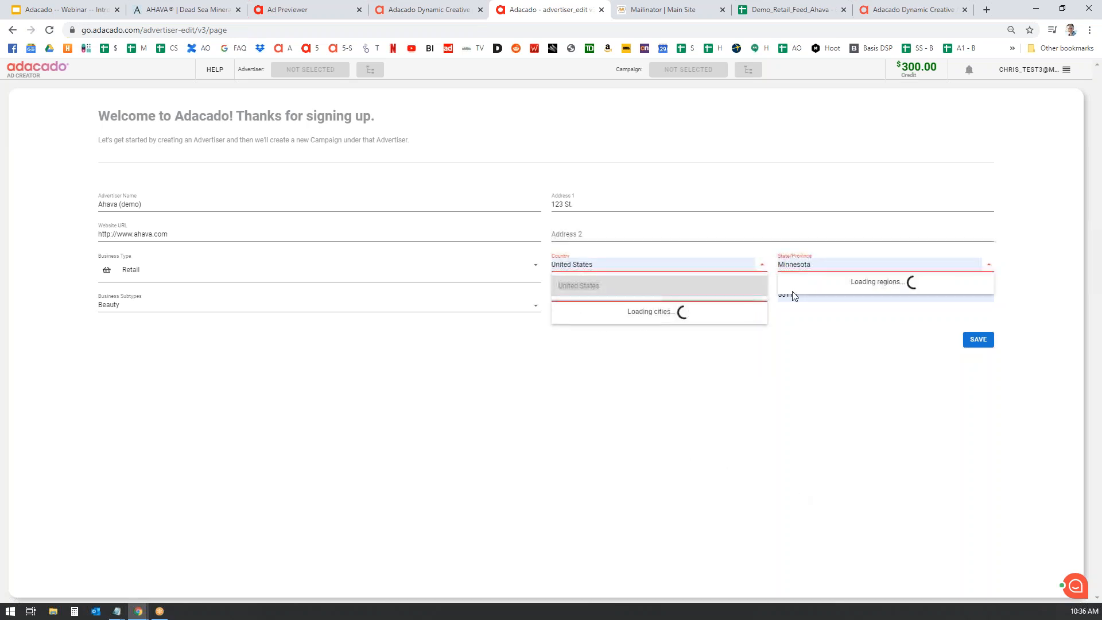
pyautogui.click(587, 287)
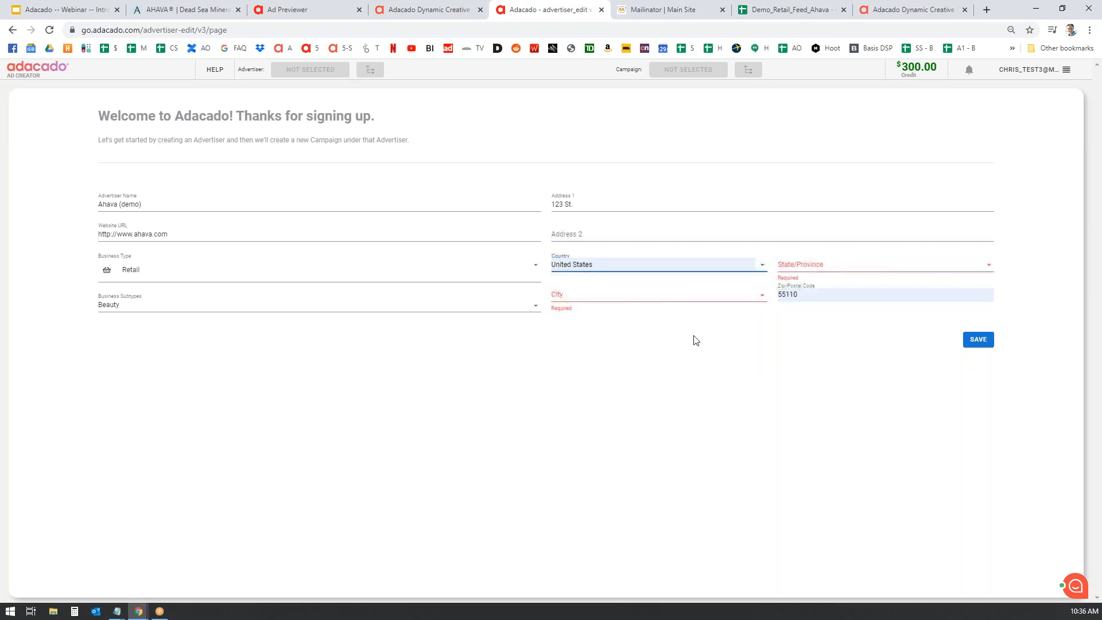
# - Set the state to California and the city to Abbott, then save the advertiser
pyautogui.click(849, 264)
pyautogui.write('cal')
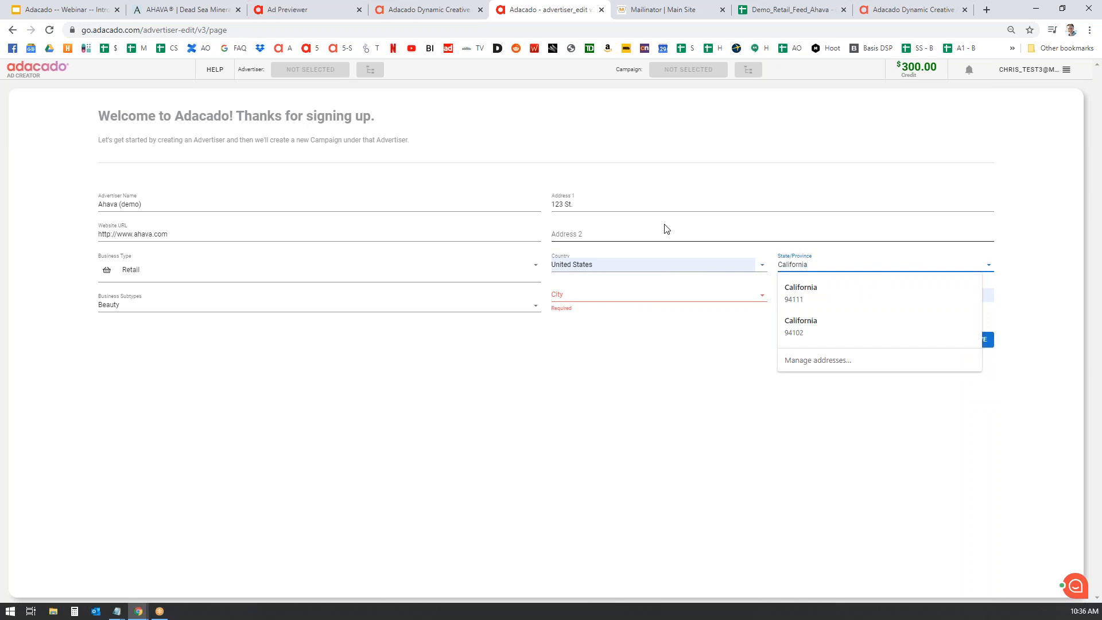
pyautogui.click(583, 296)
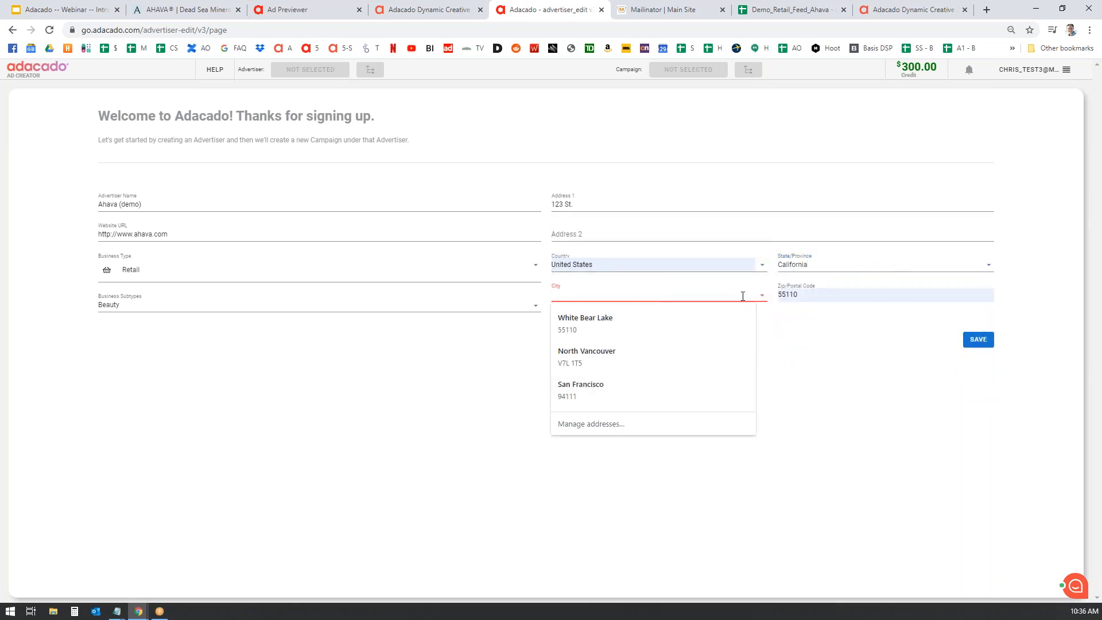
pyautogui.write('san')
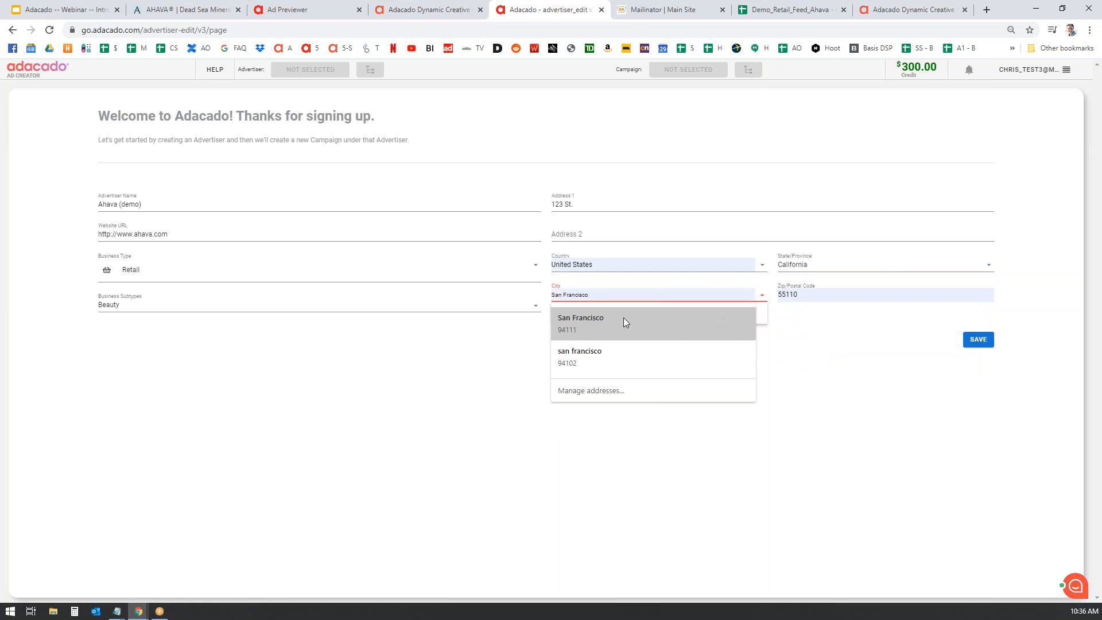
pyautogui.click(607, 318)
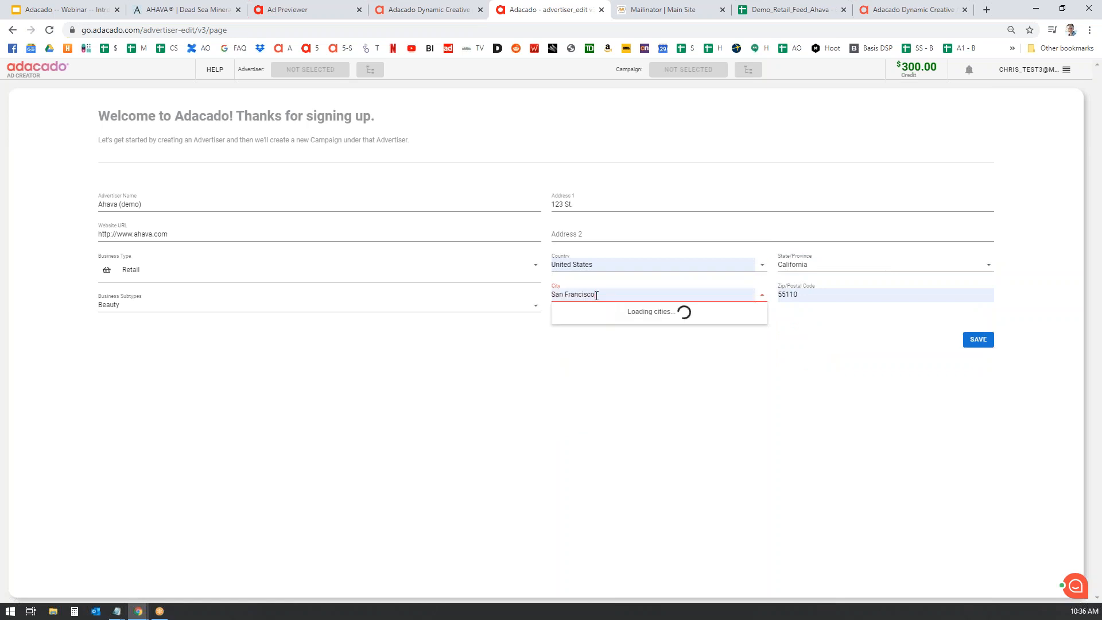
pyautogui.click(835, 377)
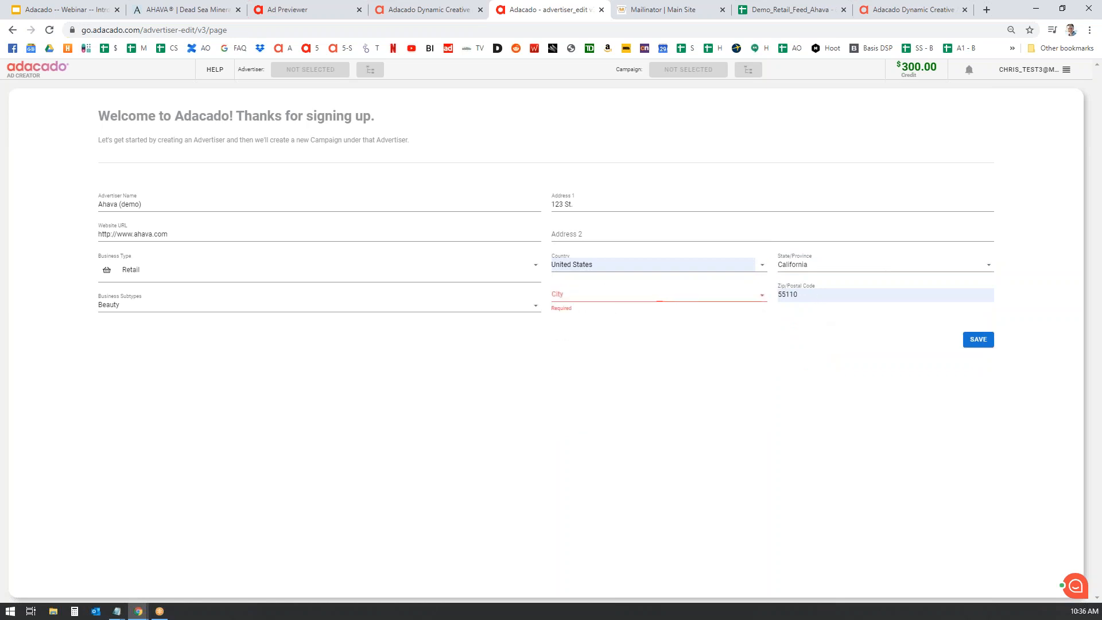
pyautogui.click(610, 299)
pyautogui.click(584, 322)
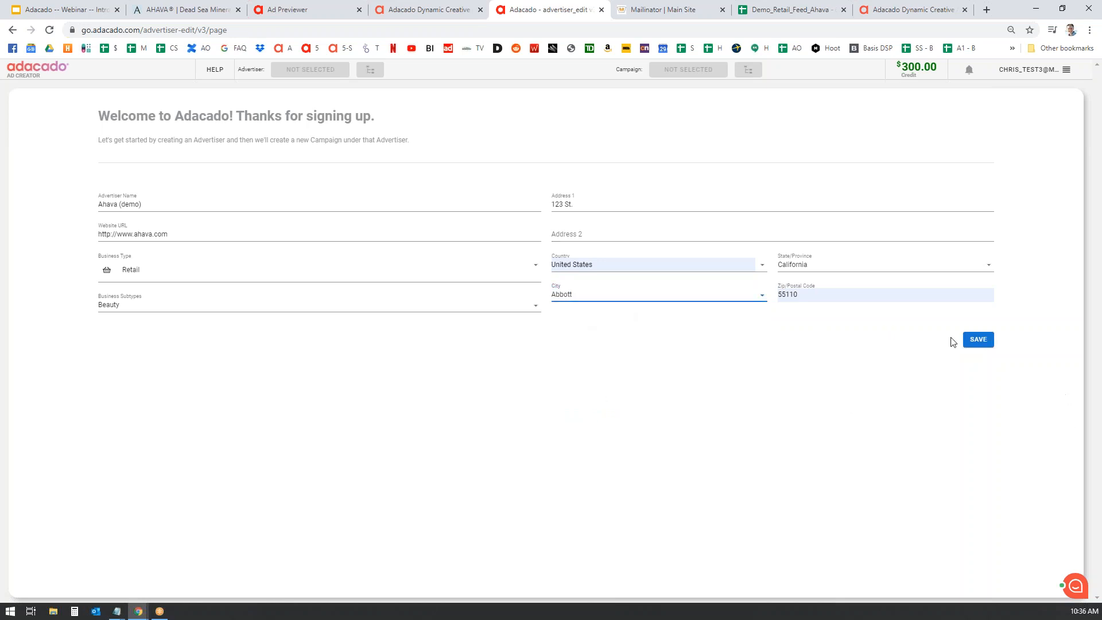
pyautogui.click(983, 344)
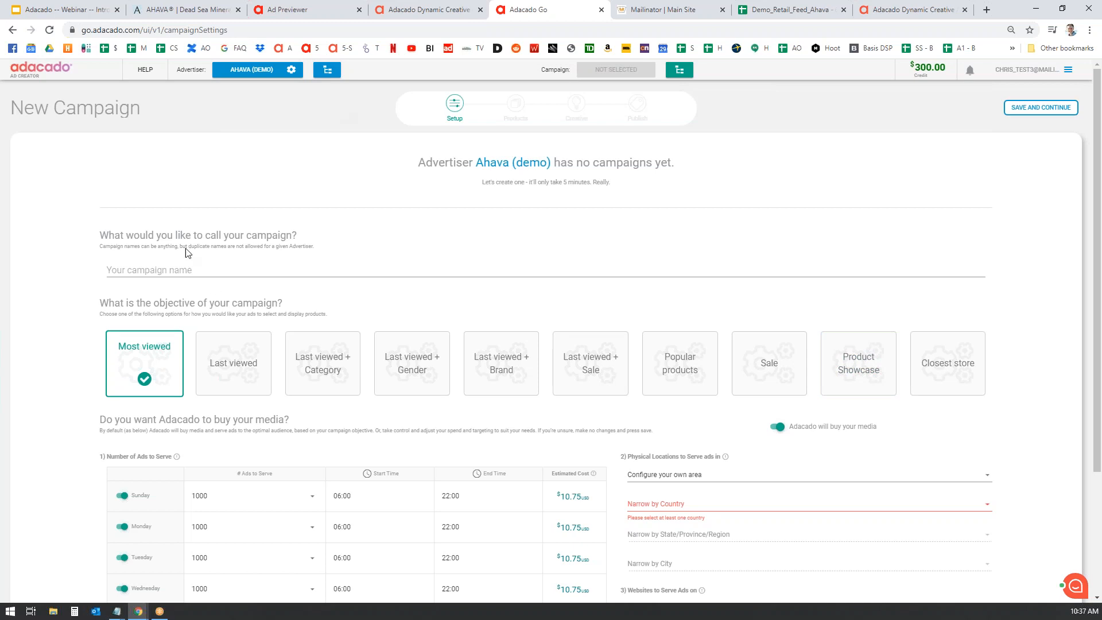
# - Name the campaign Ahava_remarketing_demo and choose the Last viewed + Category objective
pyautogui.click(190, 267)
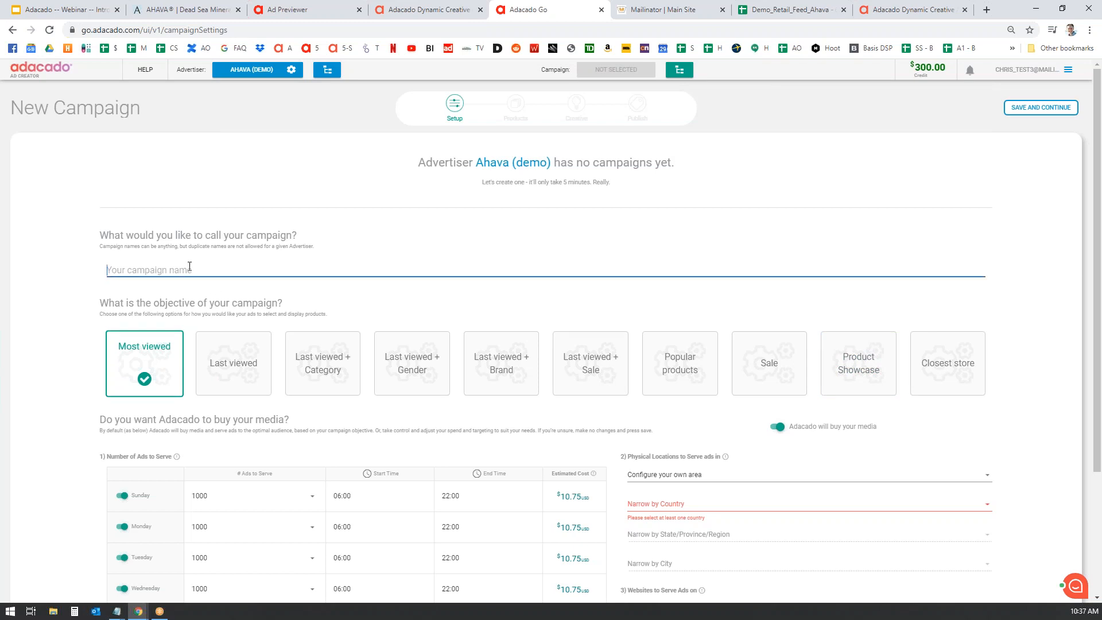
pyautogui.write('Ahava_remarketing_demo')
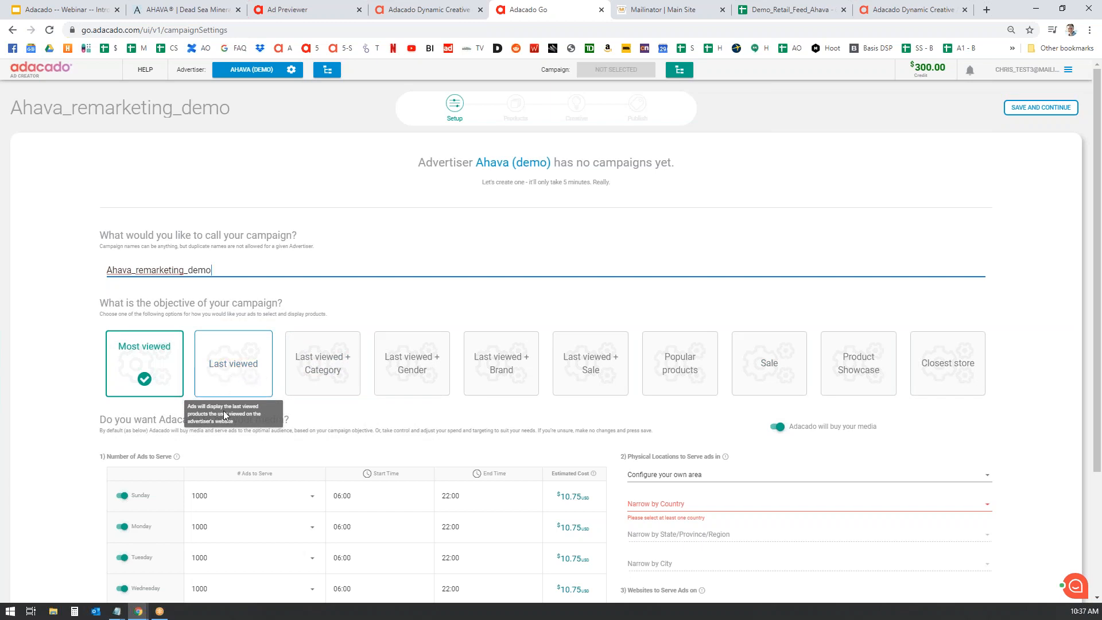
pyautogui.click(251, 363)
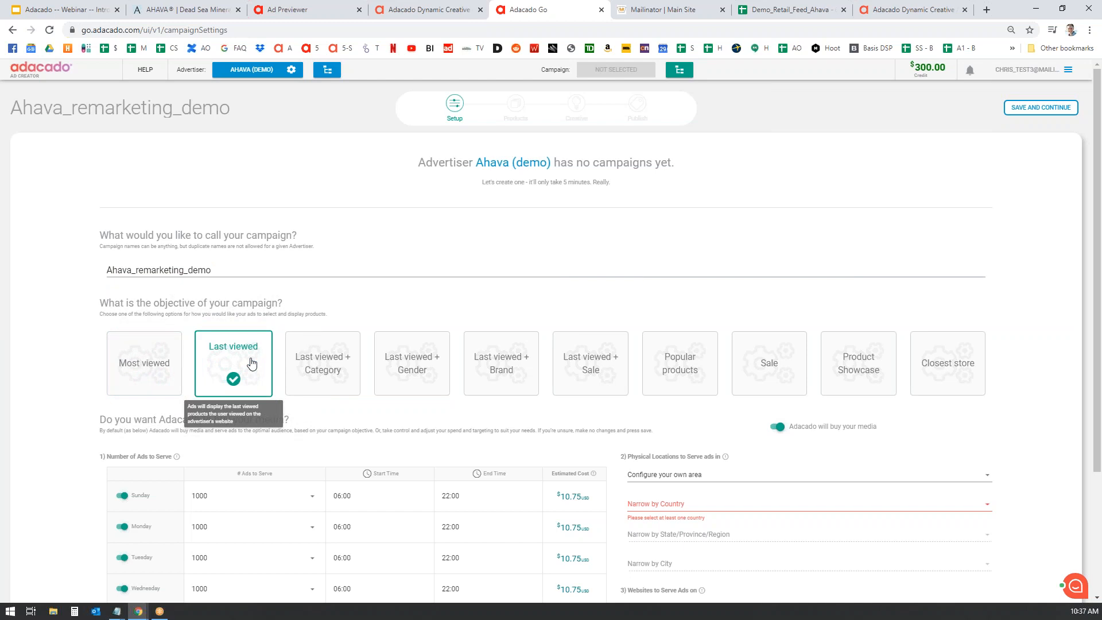
pyautogui.click(321, 370)
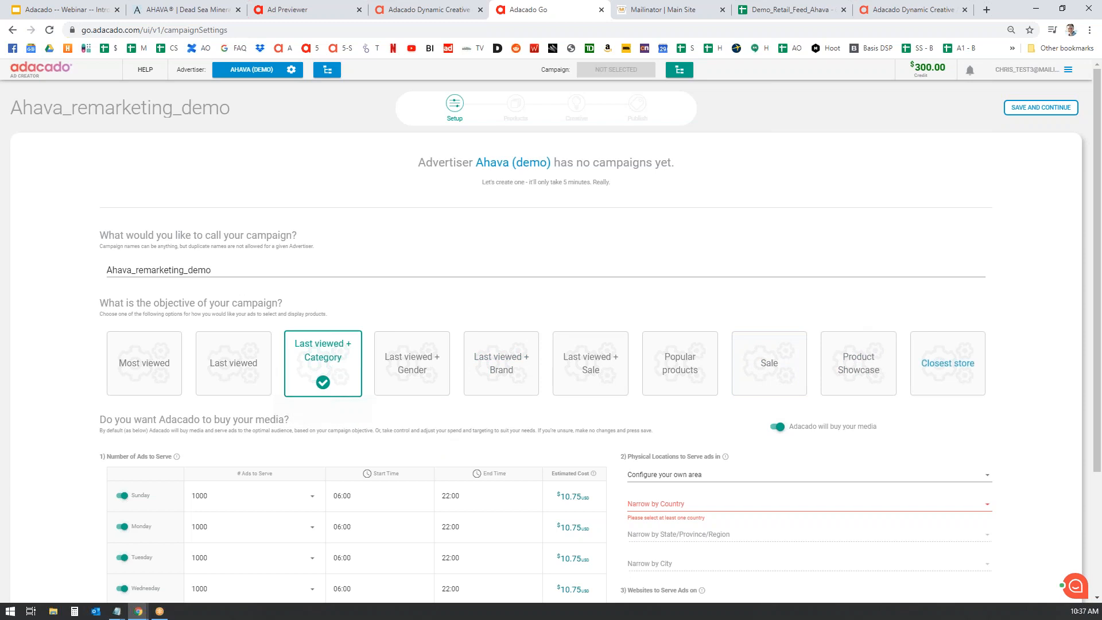
# - Set Sunday's number of ads to serve to 5000
pyautogui.scroll(-2, 938, 398)
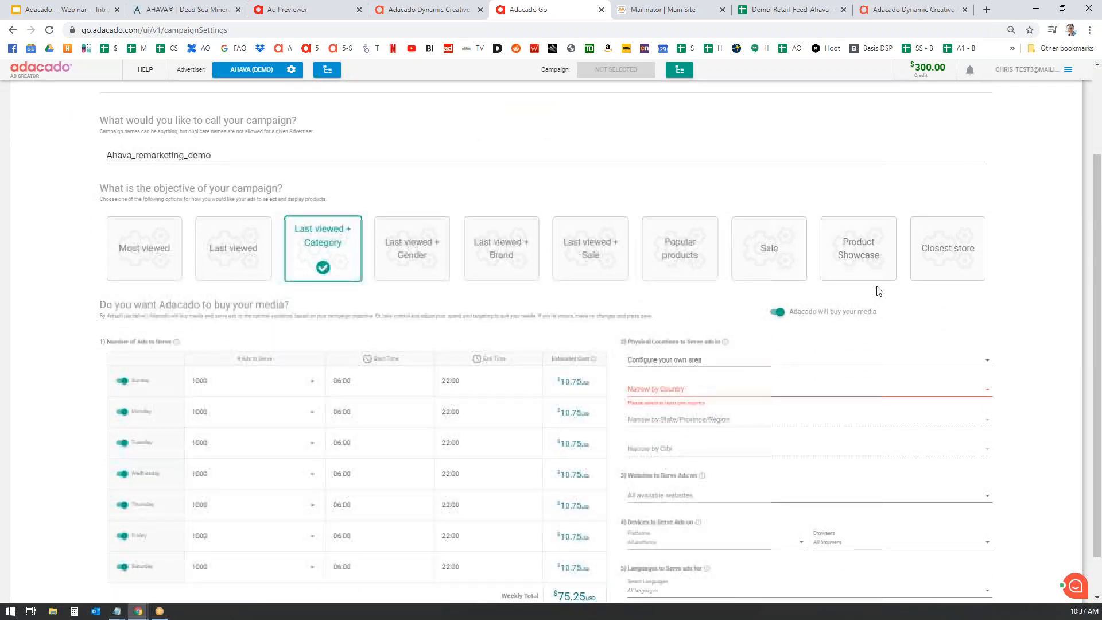
pyautogui.scroll(-1, 322, 253)
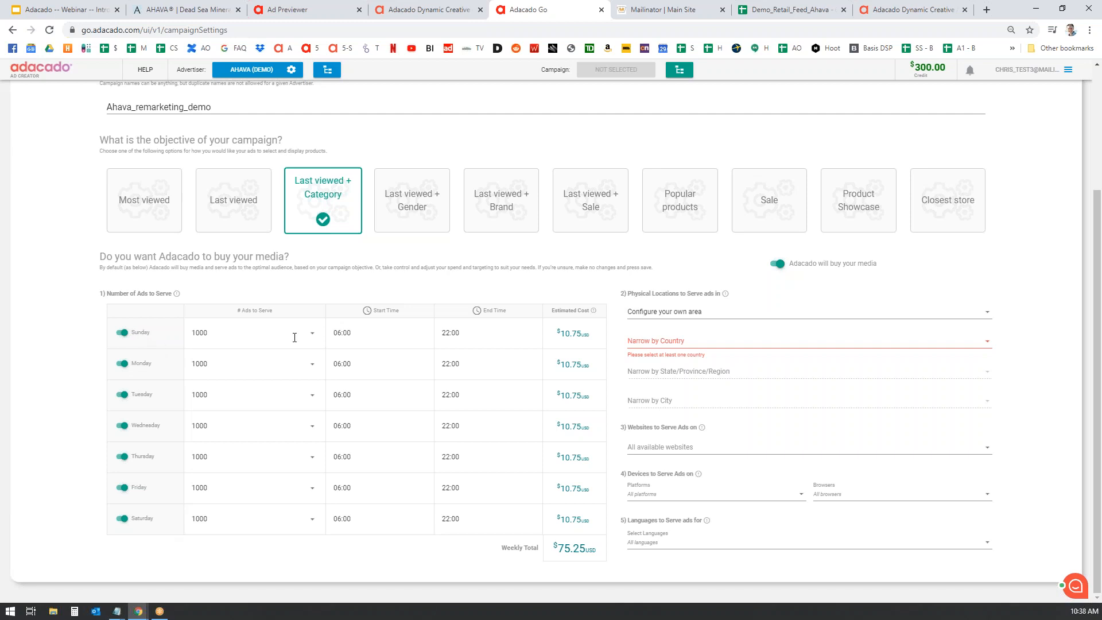
pyautogui.click(316, 331)
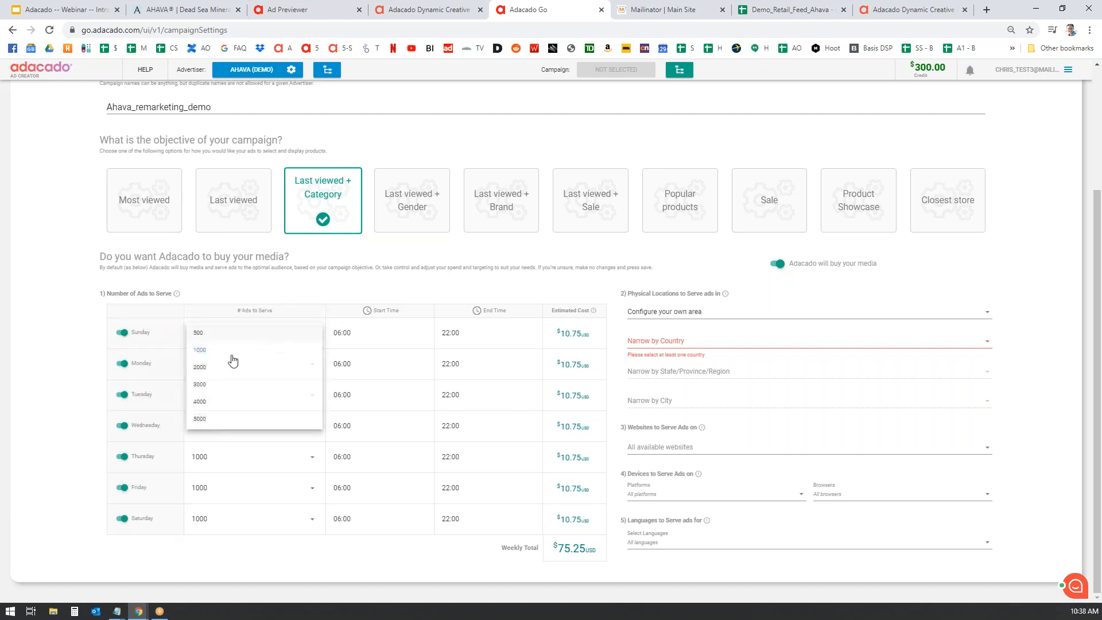
pyautogui.click(207, 419)
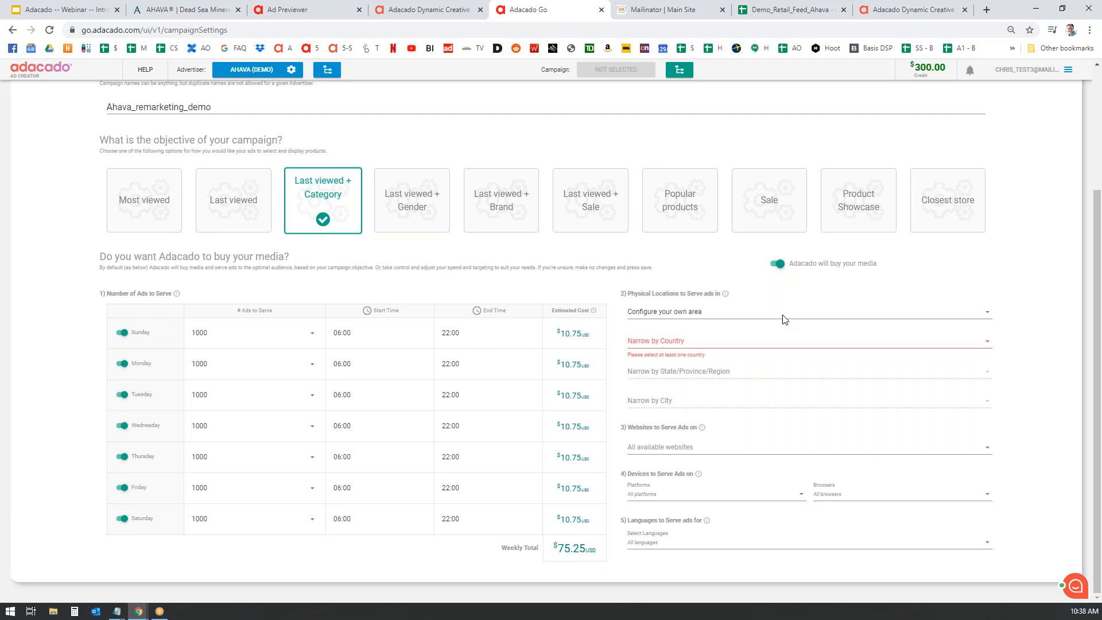
# - Target a self-configured physical area narrowed to the United States
pyautogui.click(735, 311)
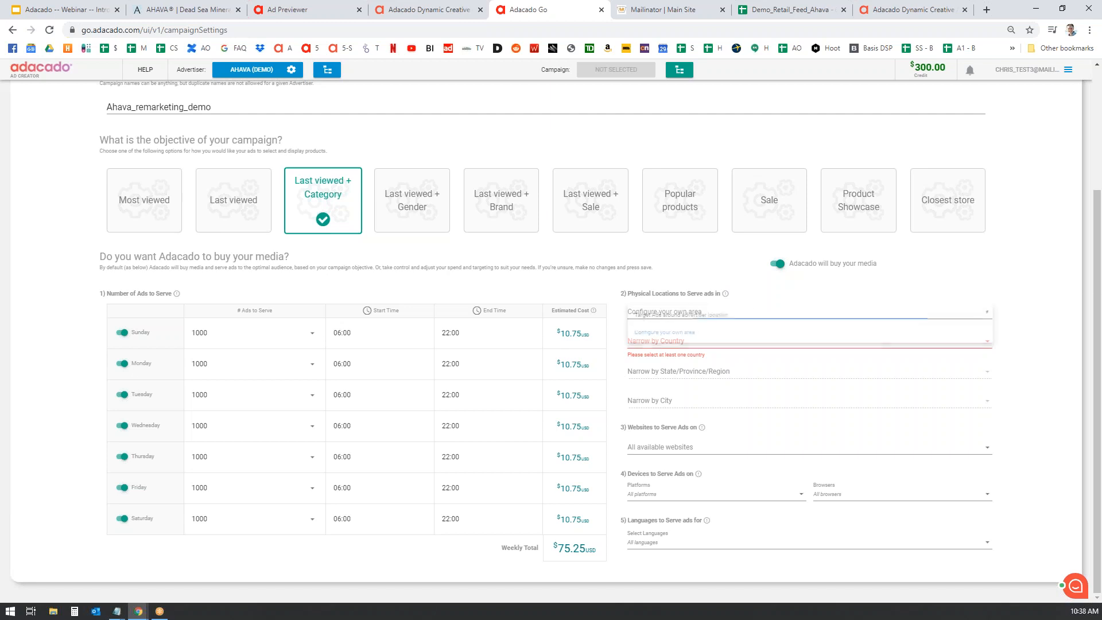
pyautogui.click(683, 336)
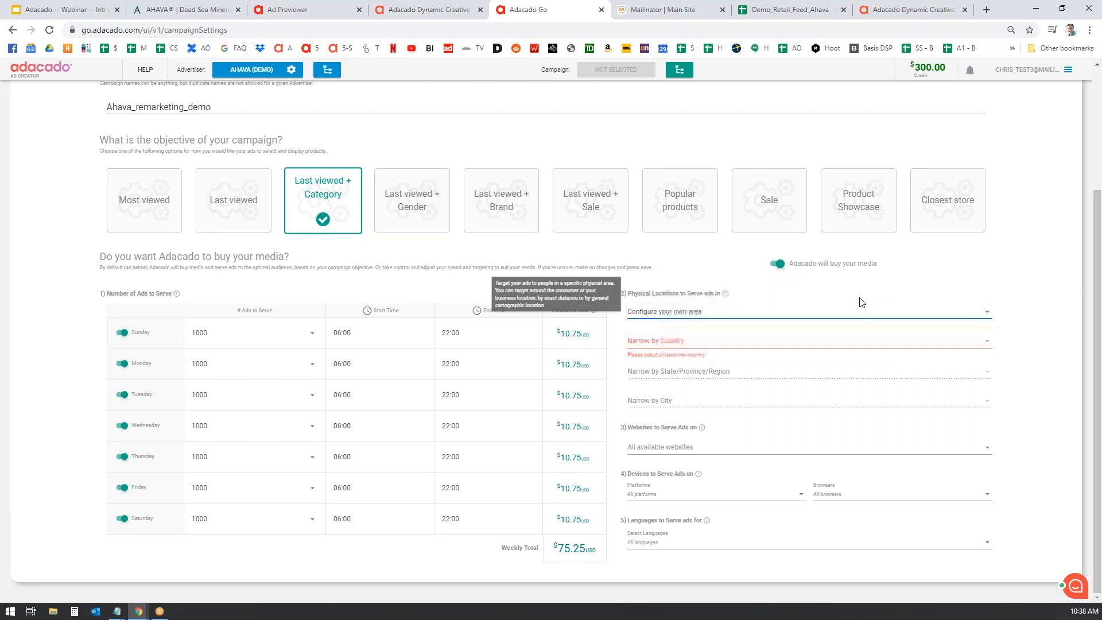
pyautogui.click(716, 340)
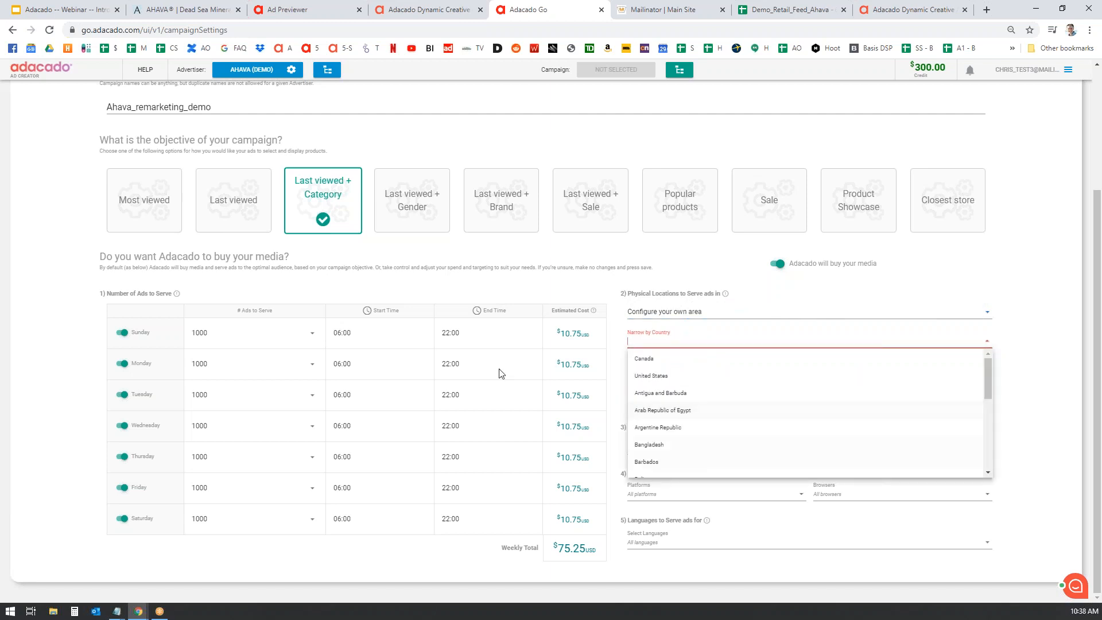
pyautogui.click(675, 376)
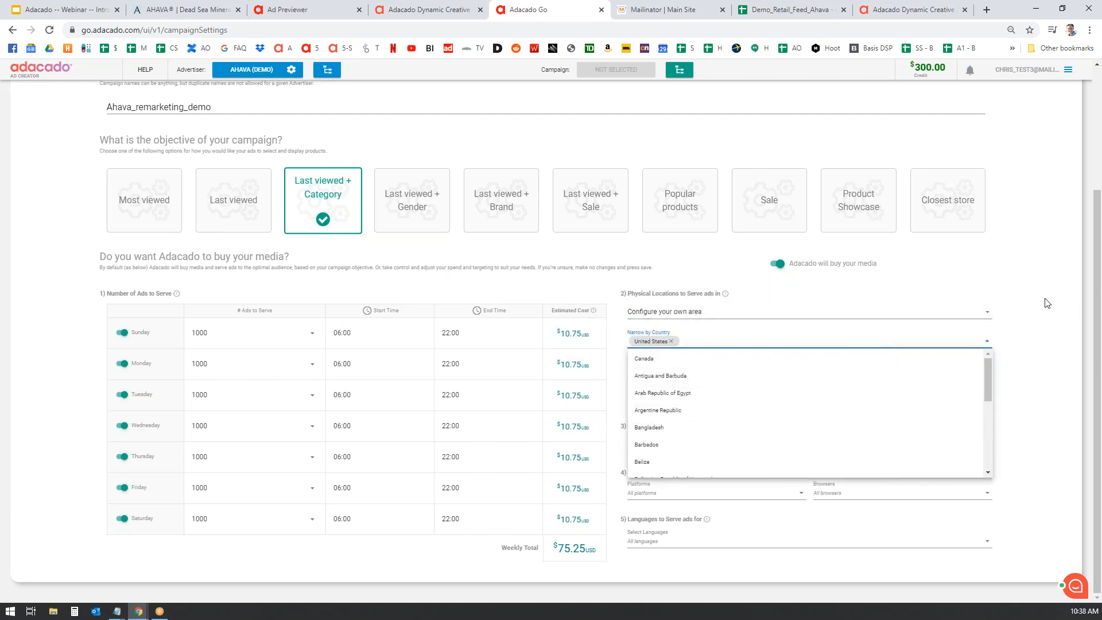
pyautogui.click(1046, 304)
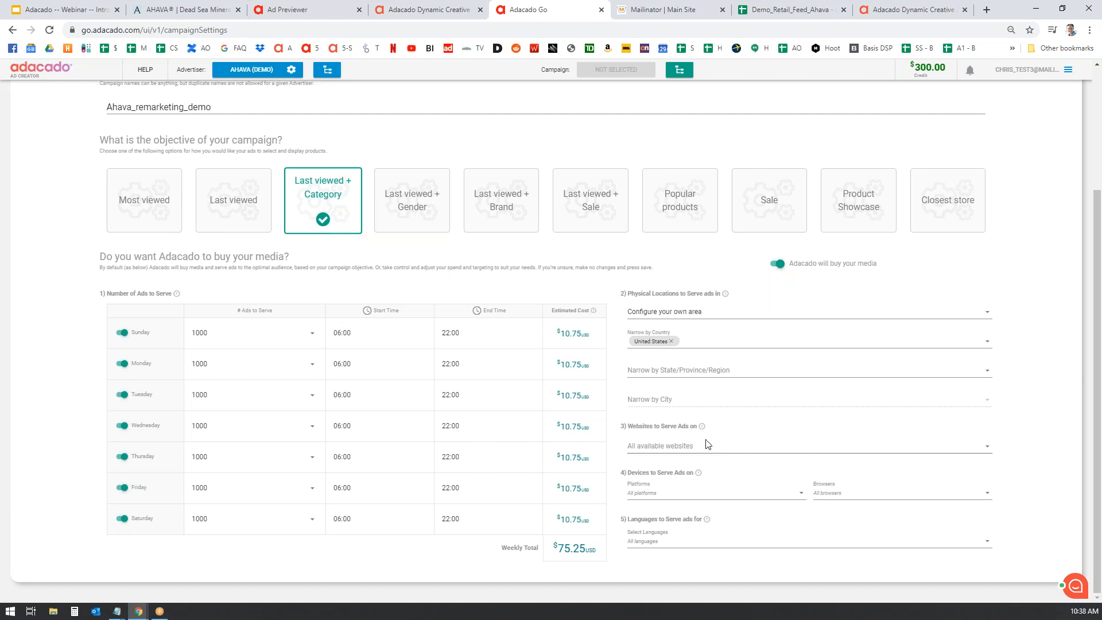
# - Review the website categories and device platforms, leaving all of them selected
pyautogui.click(990, 446)
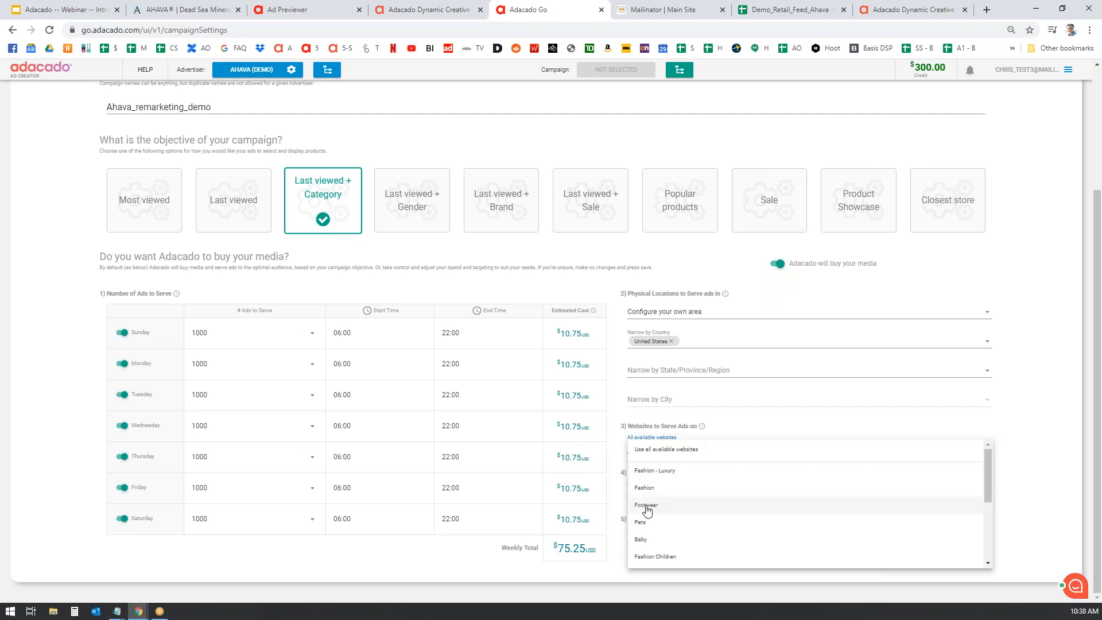
pyautogui.scroll(-5, 709, 540)
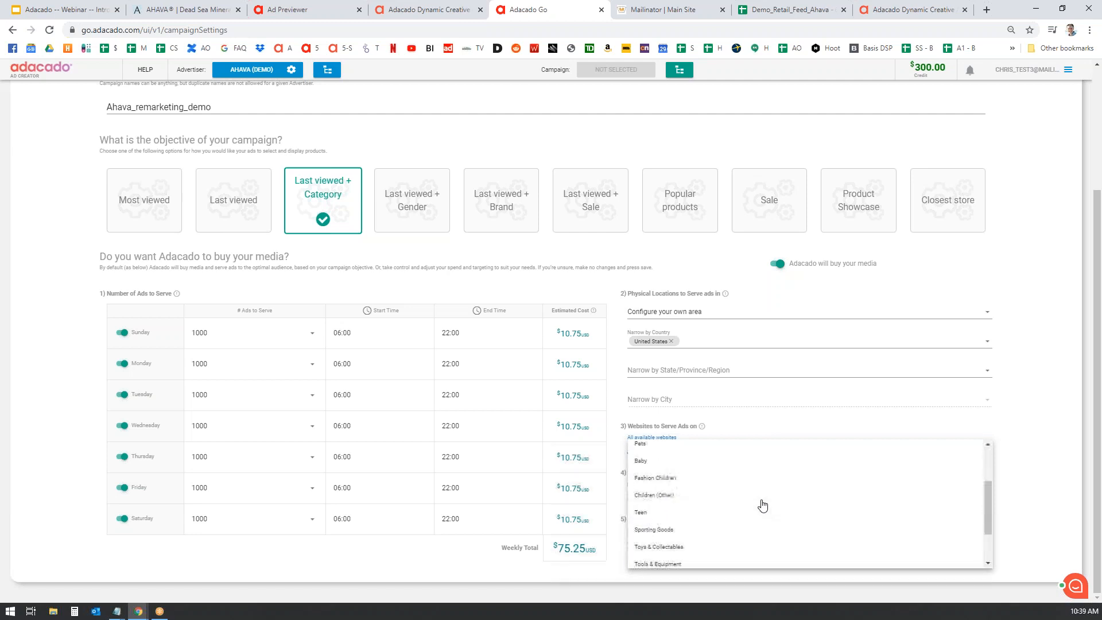
pyautogui.scroll(5, 727, 510)
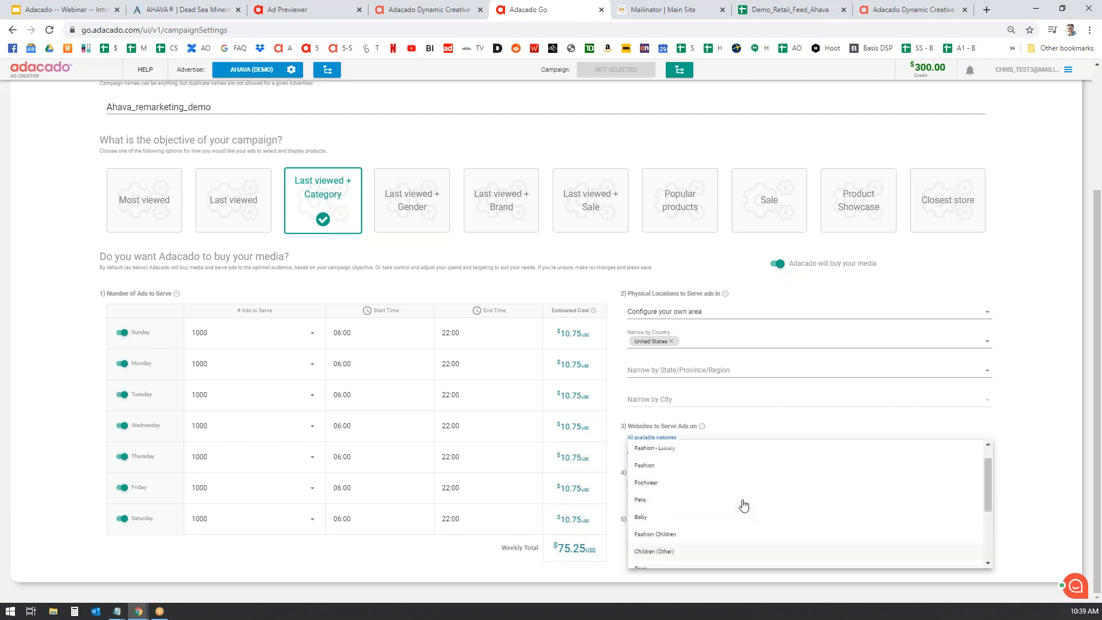
pyautogui.click(1040, 411)
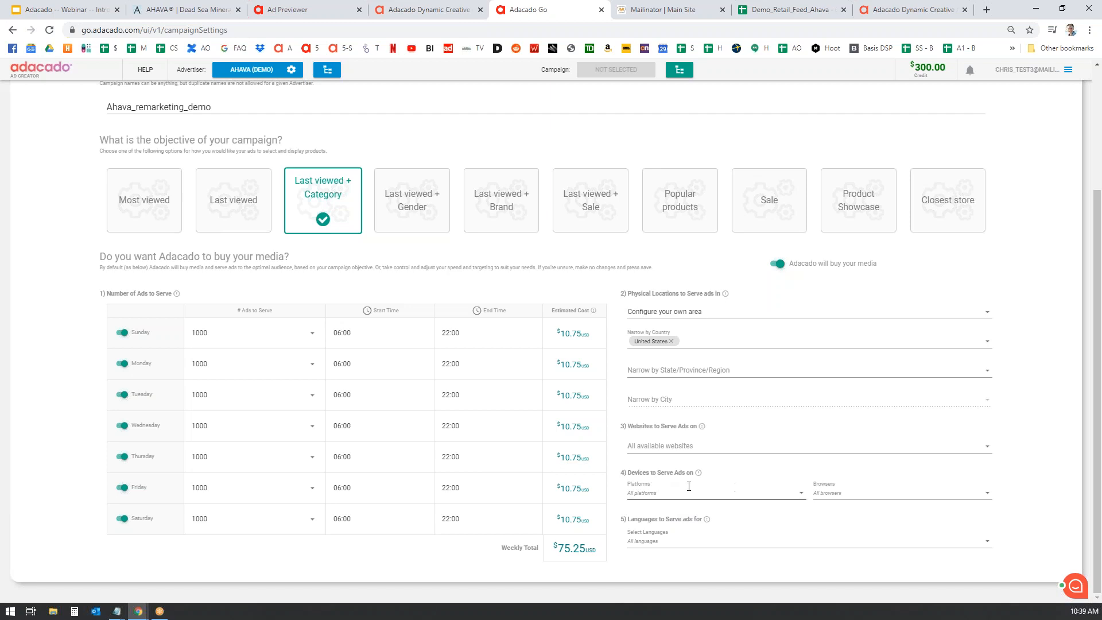
pyautogui.click(802, 492)
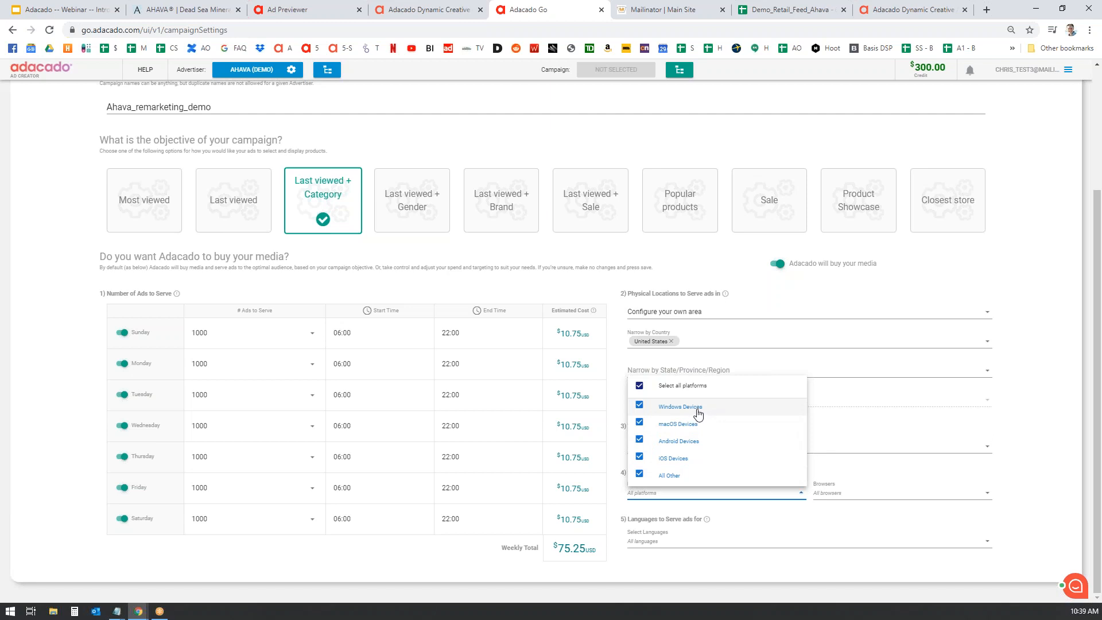
pyautogui.click(1043, 439)
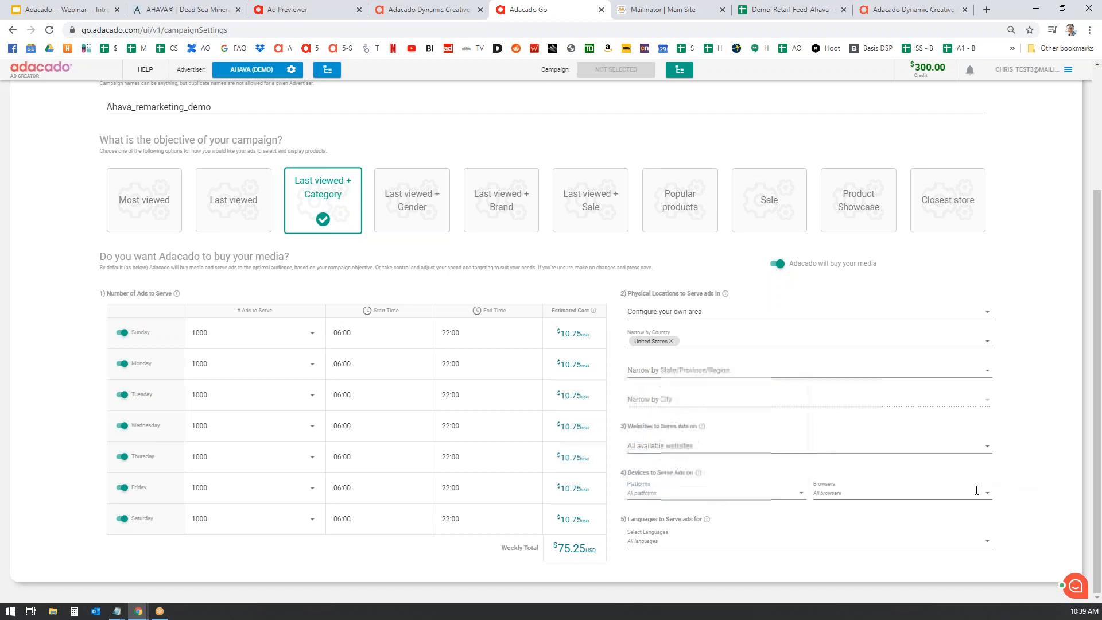
# - Restrict the ad languages to English only
pyautogui.click(803, 542)
pyautogui.click(640, 419)
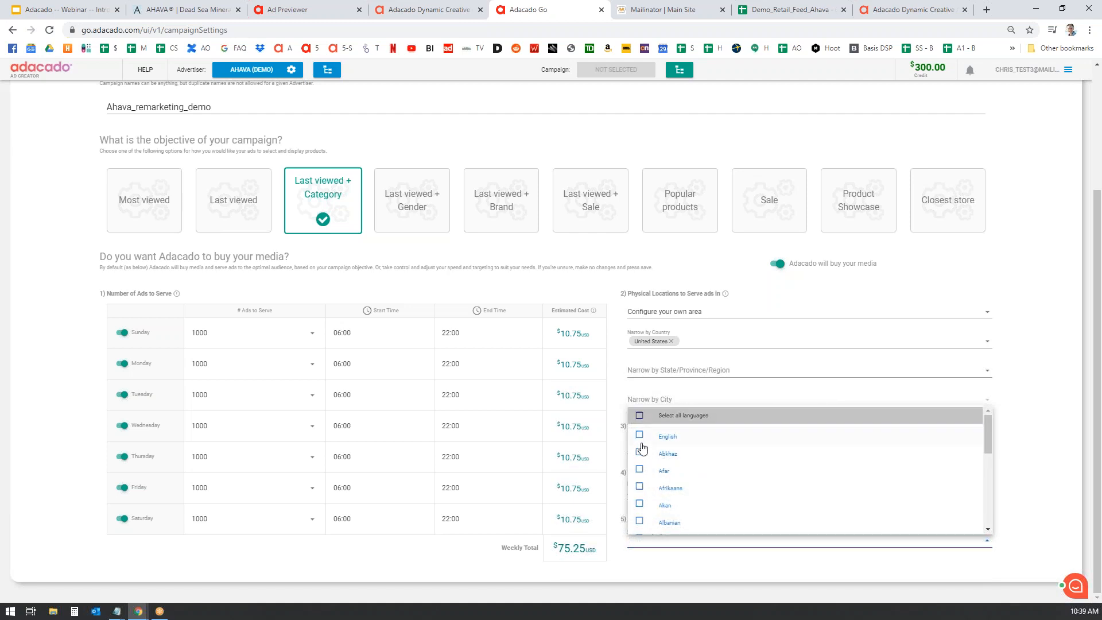
pyautogui.click(639, 435)
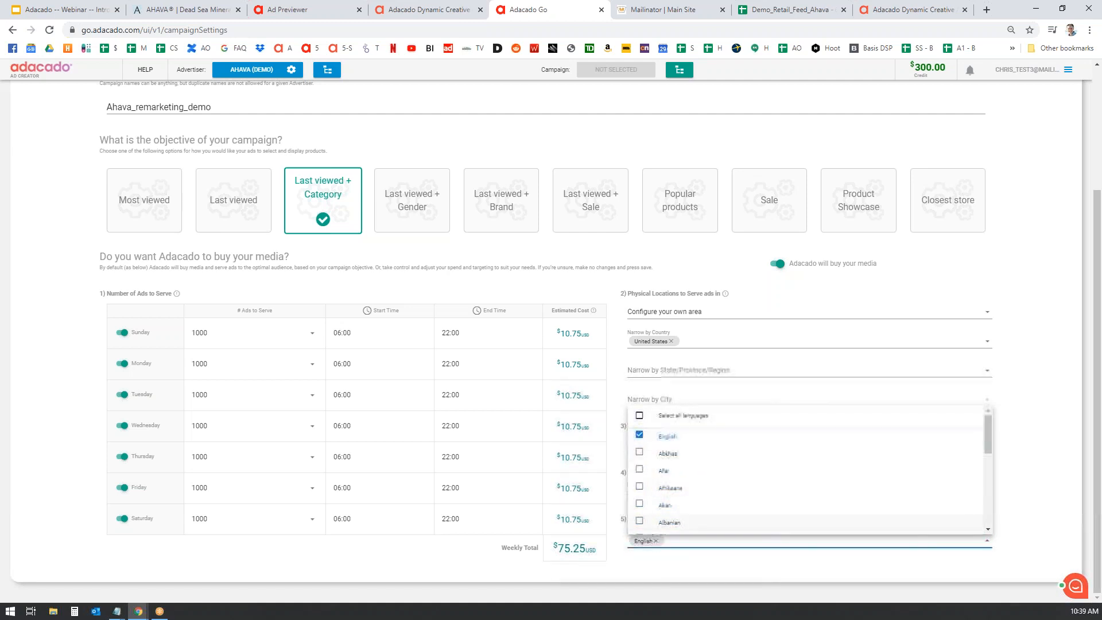
pyautogui.click(1029, 452)
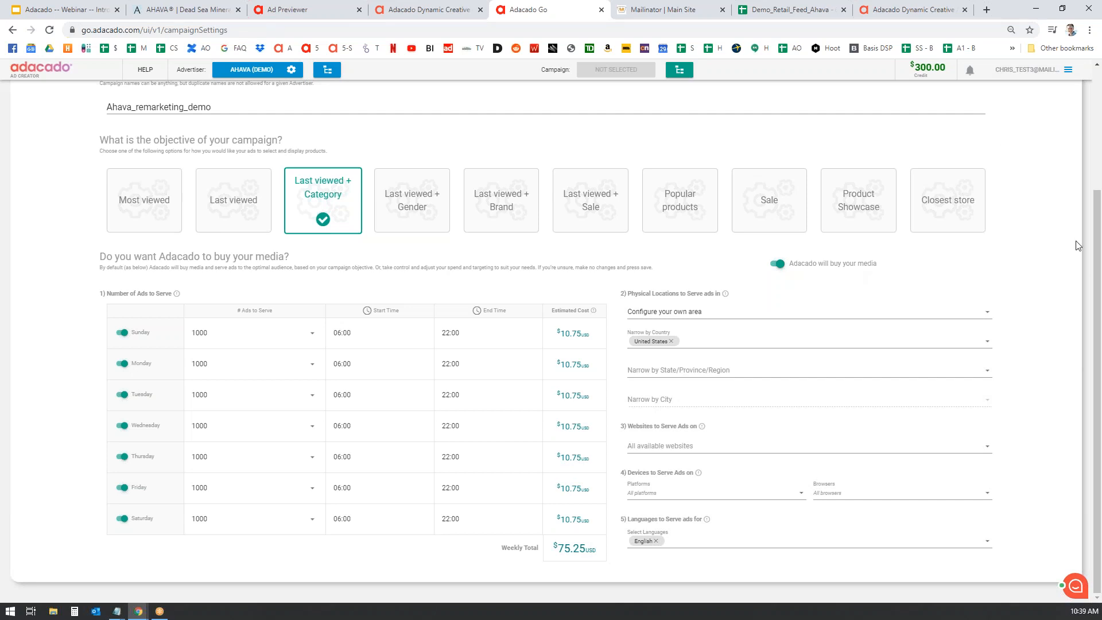
pyautogui.moveTo(1097, 241); pyautogui.dragTo(1097, 120)
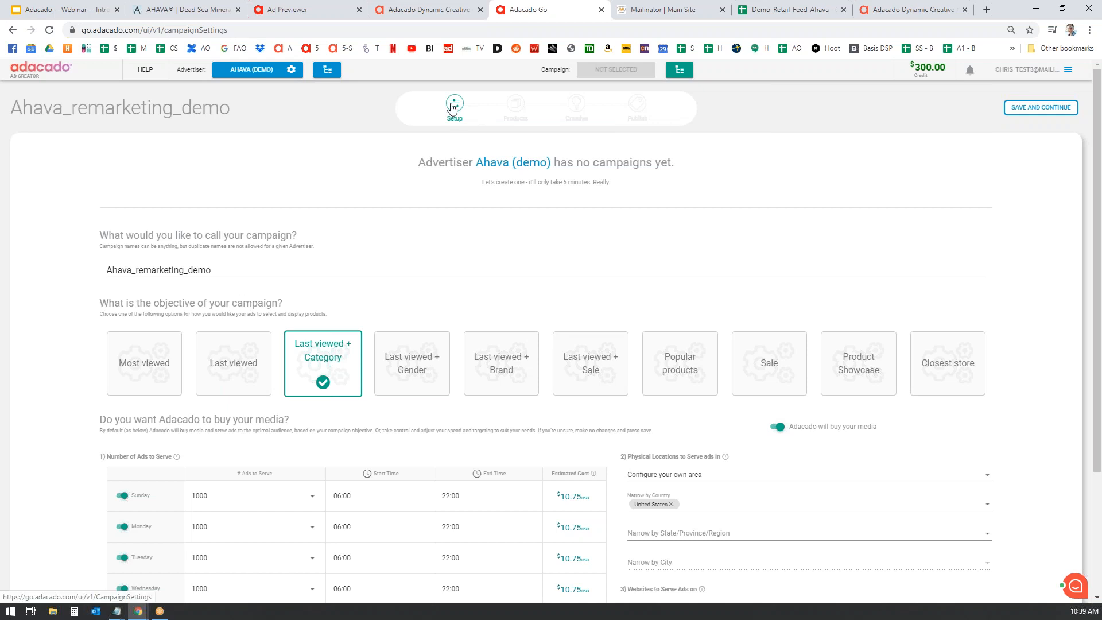
# - Save the setup and choose to create products only for this campaign
pyautogui.click(1053, 109)
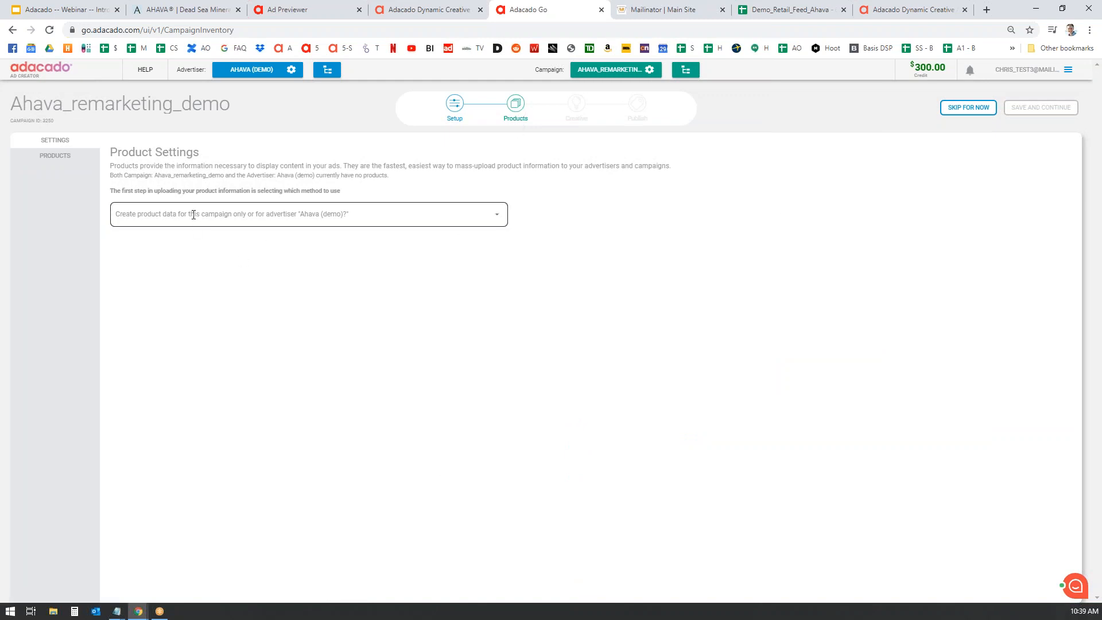
pyautogui.click(500, 217)
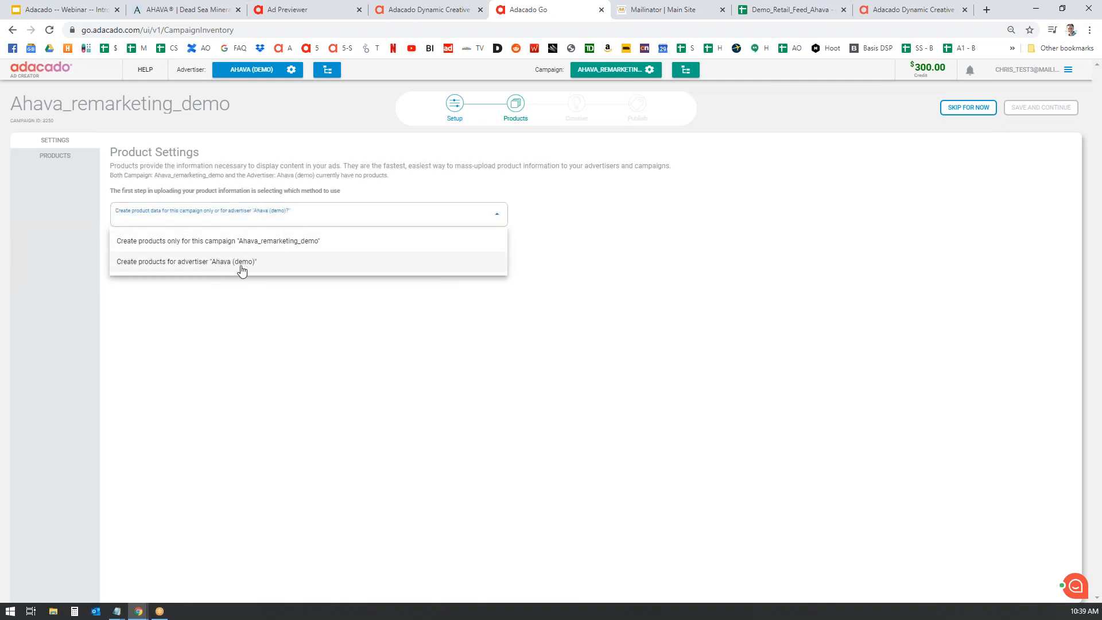
pyautogui.click(274, 246)
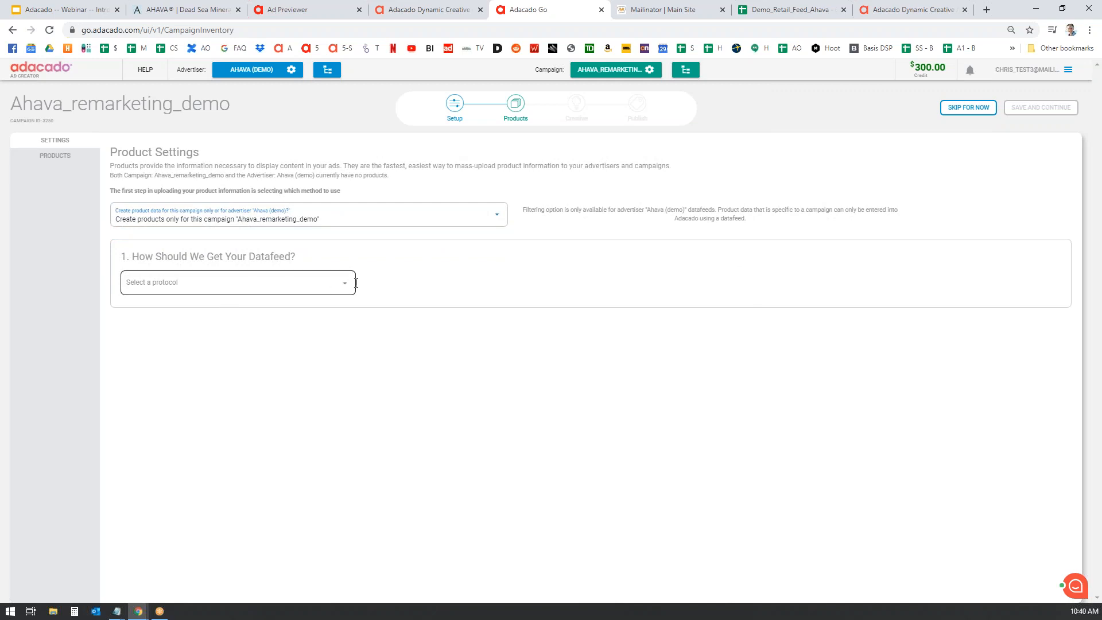
# - Set the datafeed protocol to HTTP/HTTPs and switch to the Demo_Retail_Feed_Ahava spreadsheet
pyautogui.click(347, 283)
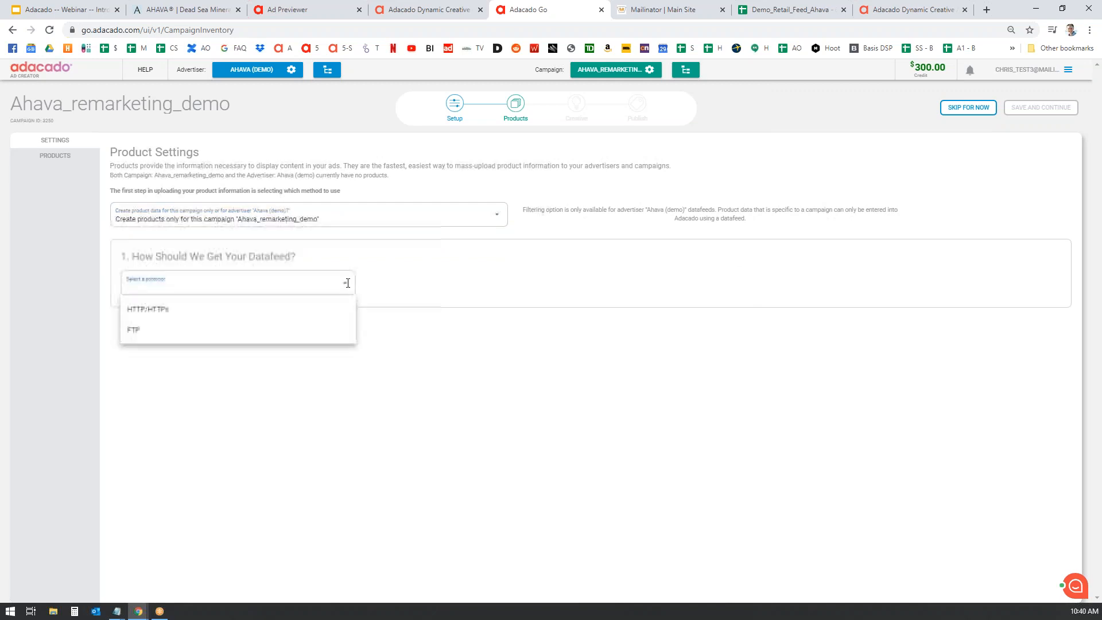
pyautogui.click(158, 333)
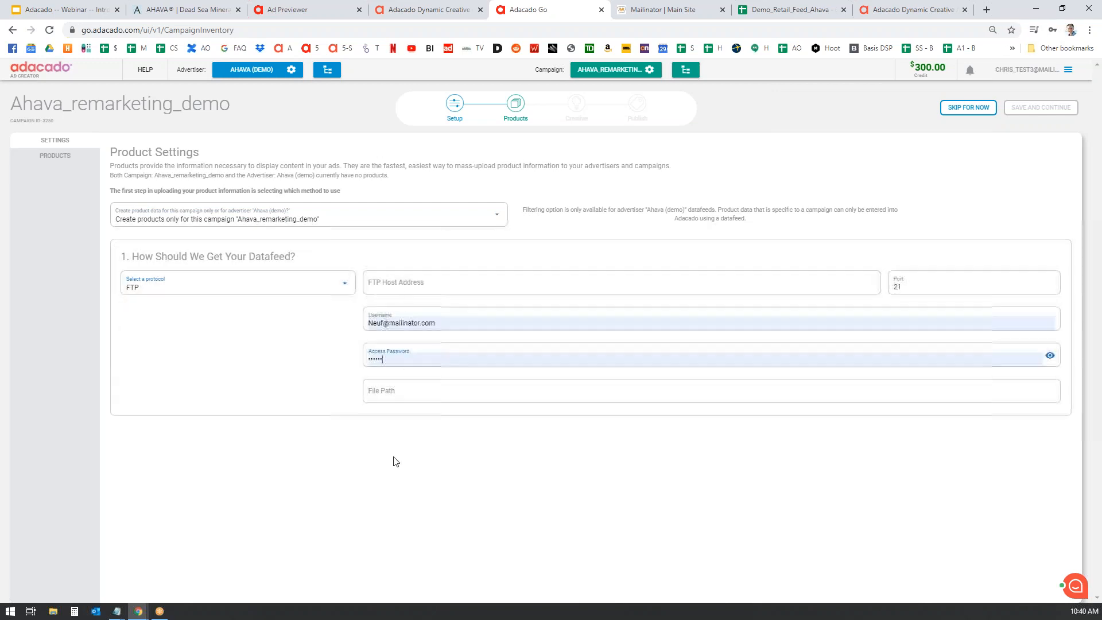
pyautogui.click(345, 282)
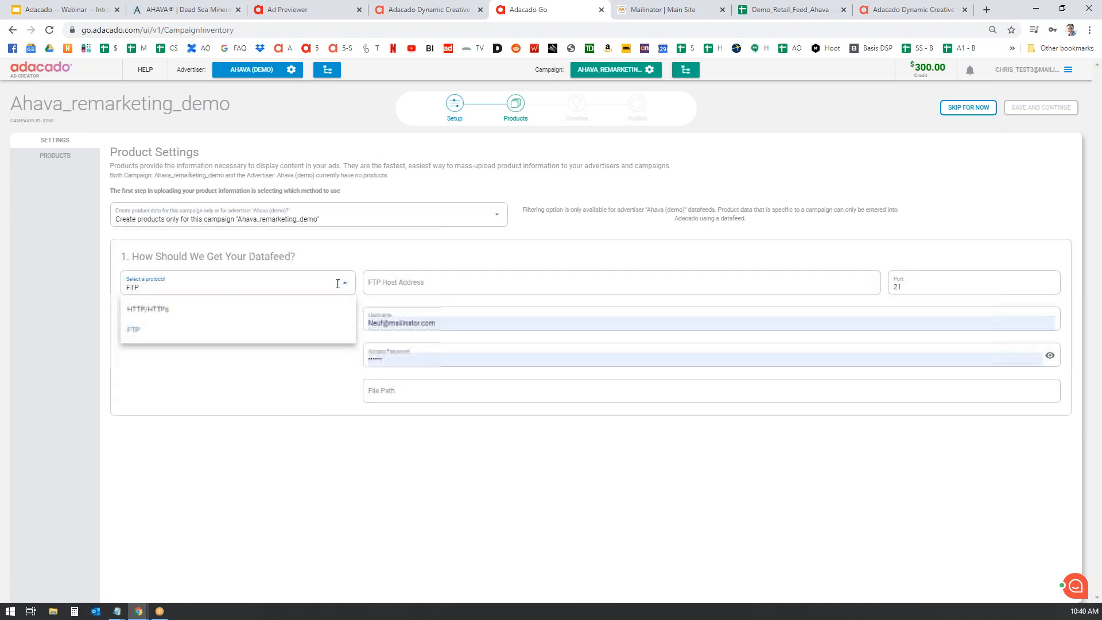
pyautogui.click(159, 314)
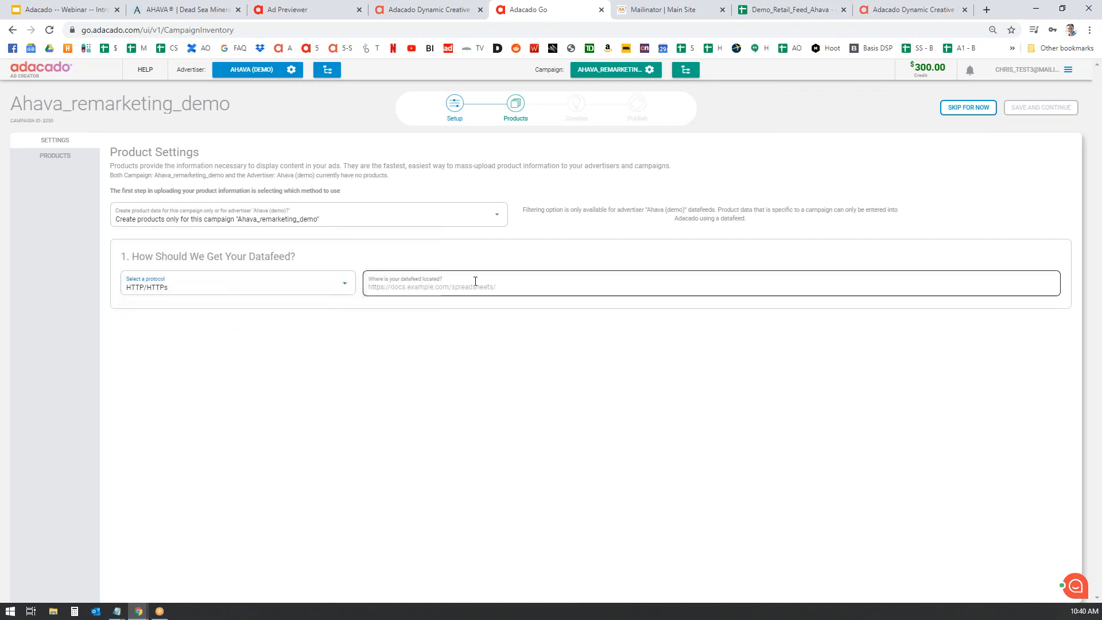
pyautogui.click(519, 284)
pyautogui.click(867, 413)
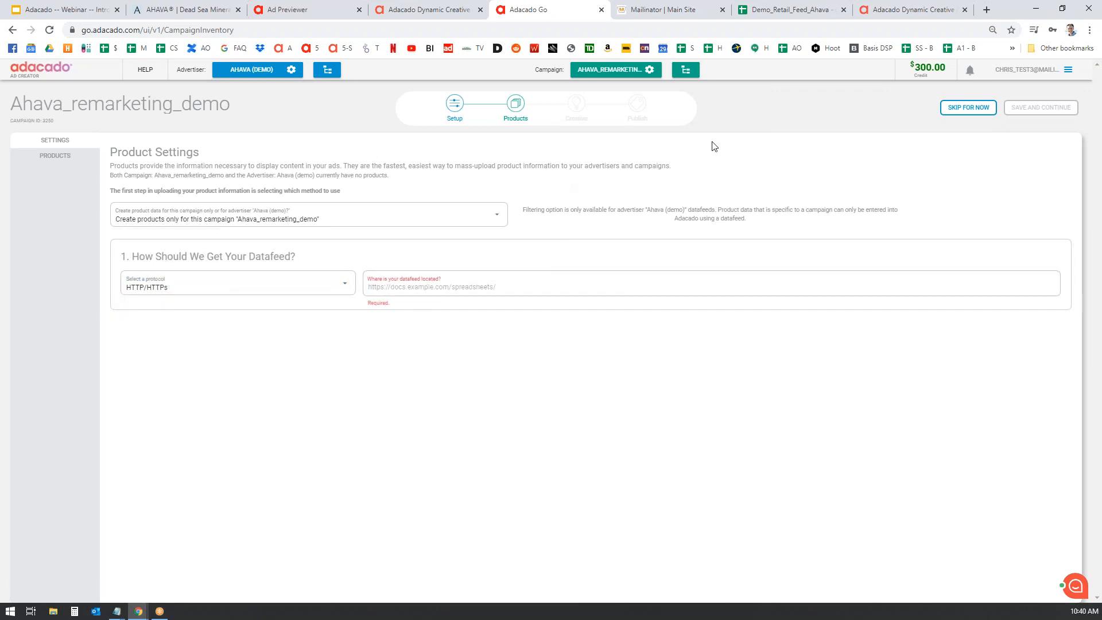
pyautogui.click(789, 9)
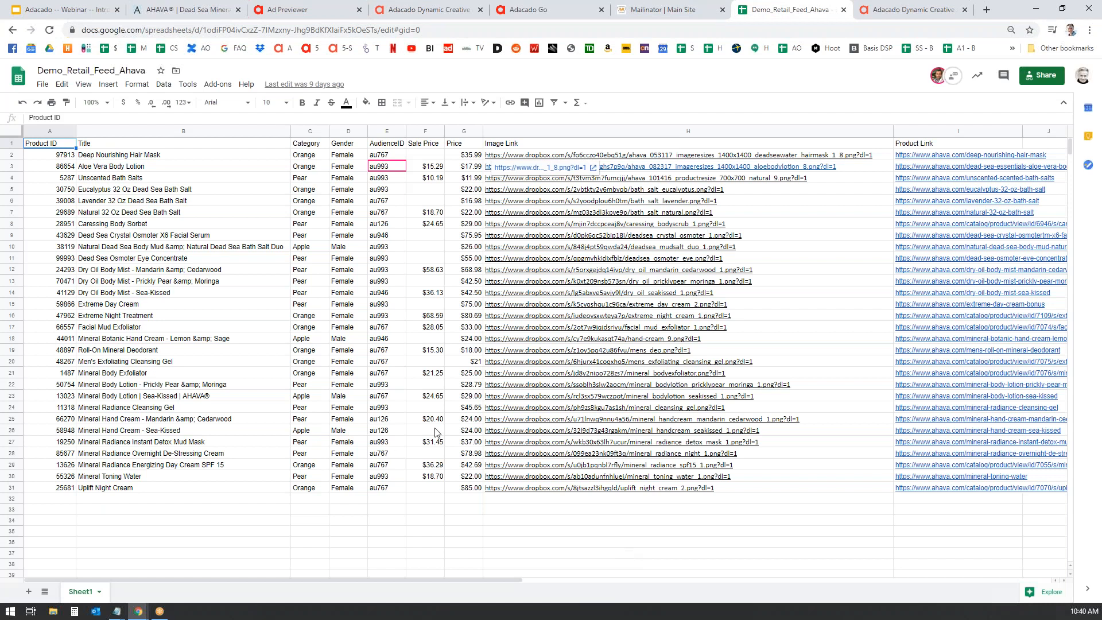
# - Copy the Demo_Retail_Feed_Ahava sheet's URL and return to Adacado's Product Settings page
pyautogui.click(368, 30)
pyautogui.hotkey('ctrl', 'c')
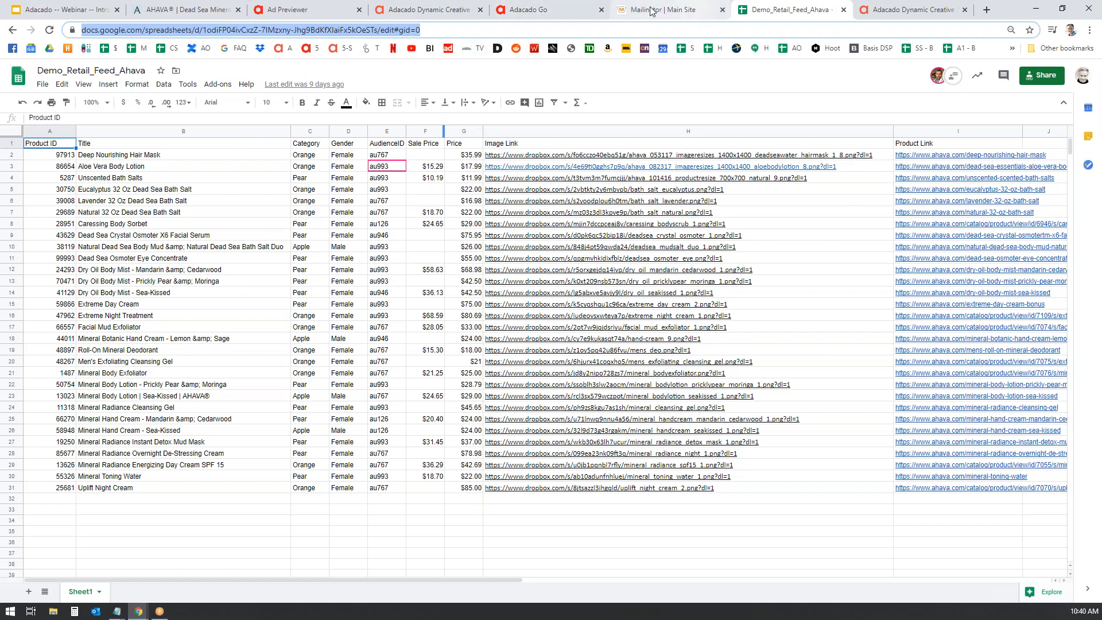
pyautogui.click(449, 14)
pyautogui.click(497, 16)
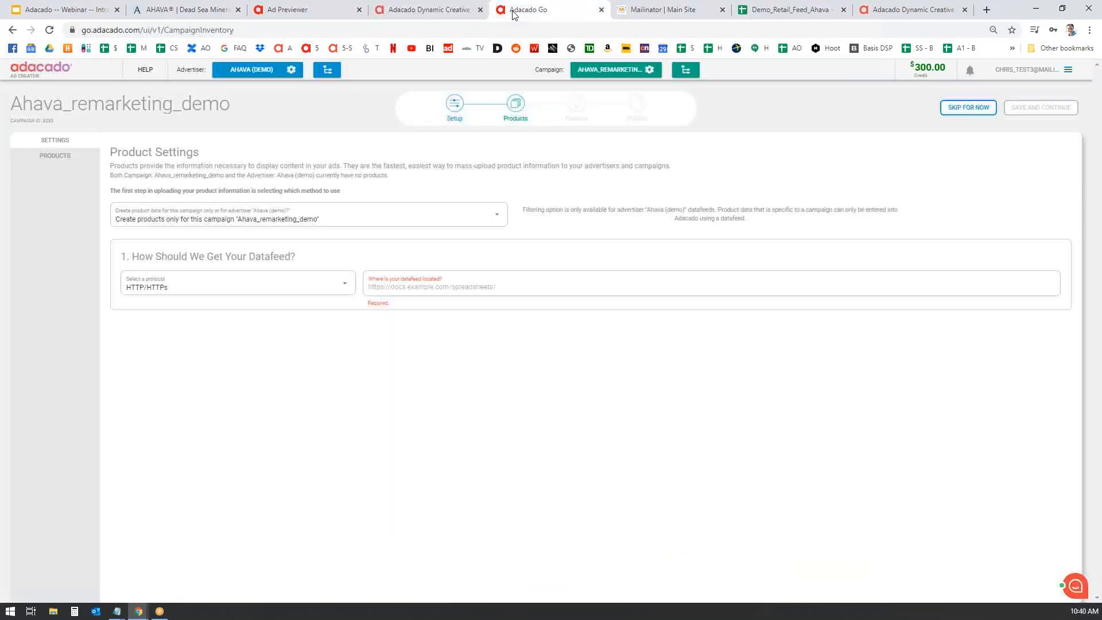
# - Paste the sheet URL as the datafeed location, fetch a sample, and set the delimiter to 'By comma'
pyautogui.click(513, 280)
pyautogui.hotkey('ctrl', 'v')
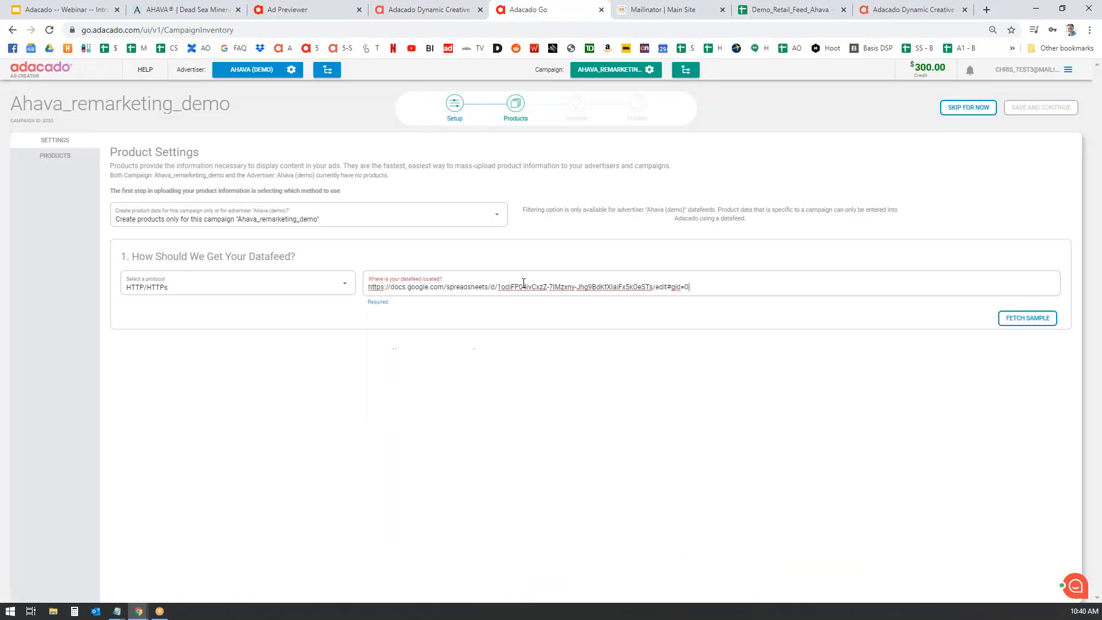
pyautogui.click(1031, 319)
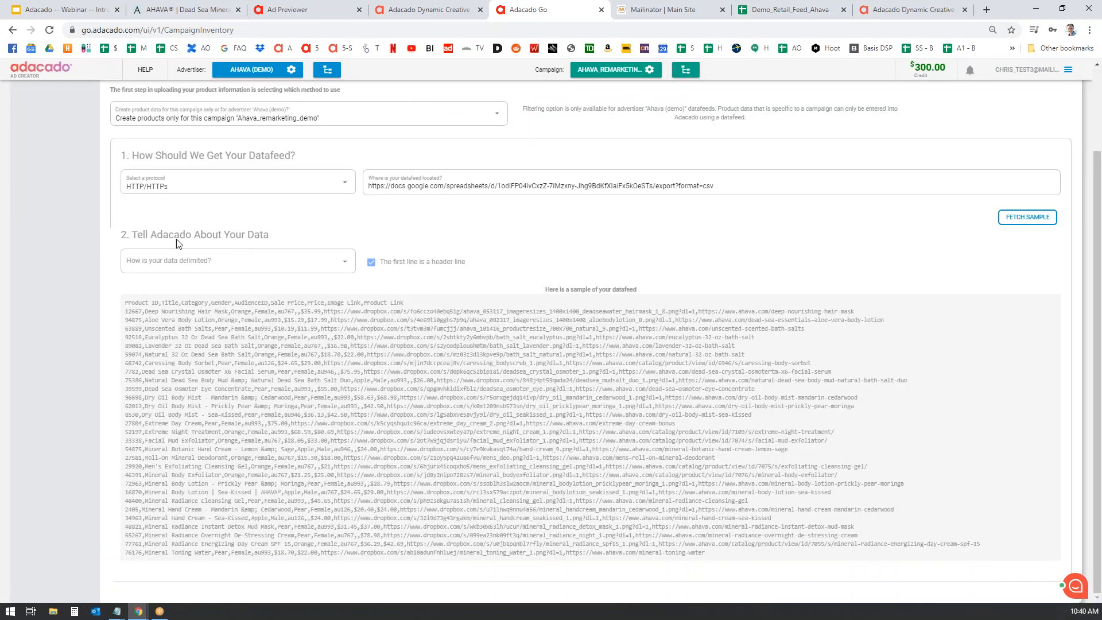
pyautogui.click(346, 260)
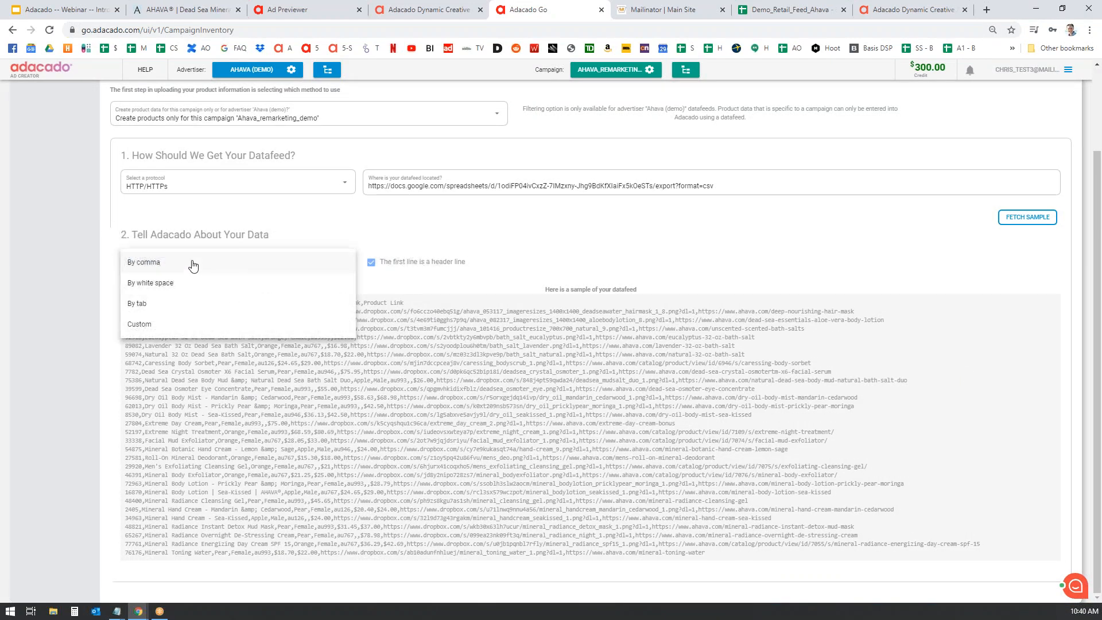
pyautogui.click(150, 266)
pyautogui.scroll(-1, 740, 276)
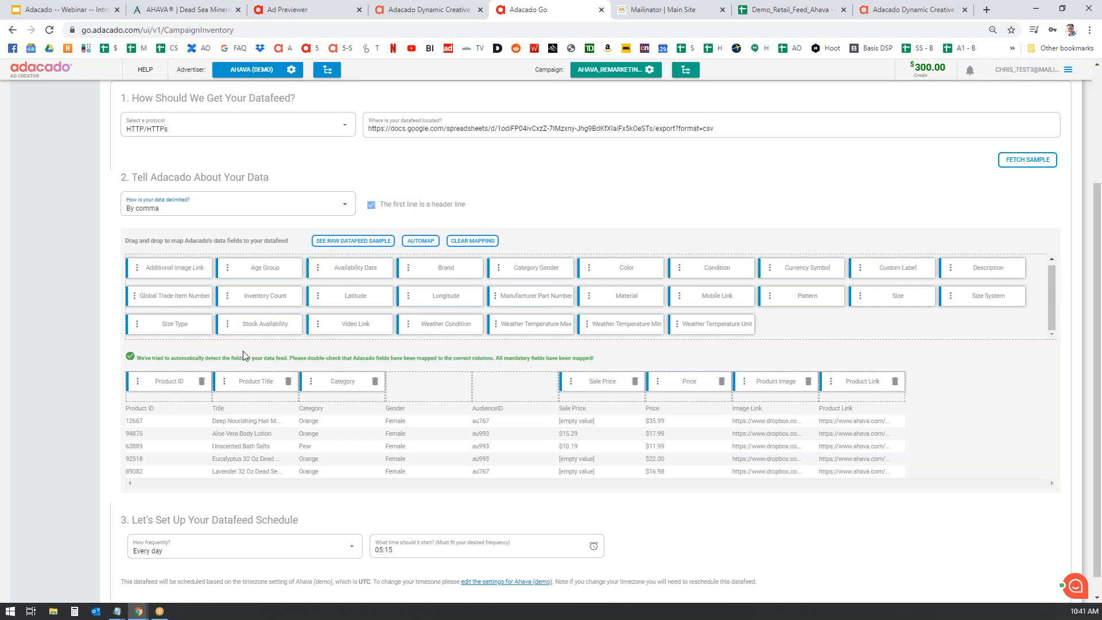
# - Remove Sale Price from the field mapping, leaving the column unmapped after trying Pattern there
pyautogui.click(636, 382)
pyautogui.moveTo(810, 296); pyautogui.dragTo(609, 384)
pyautogui.click(635, 382)
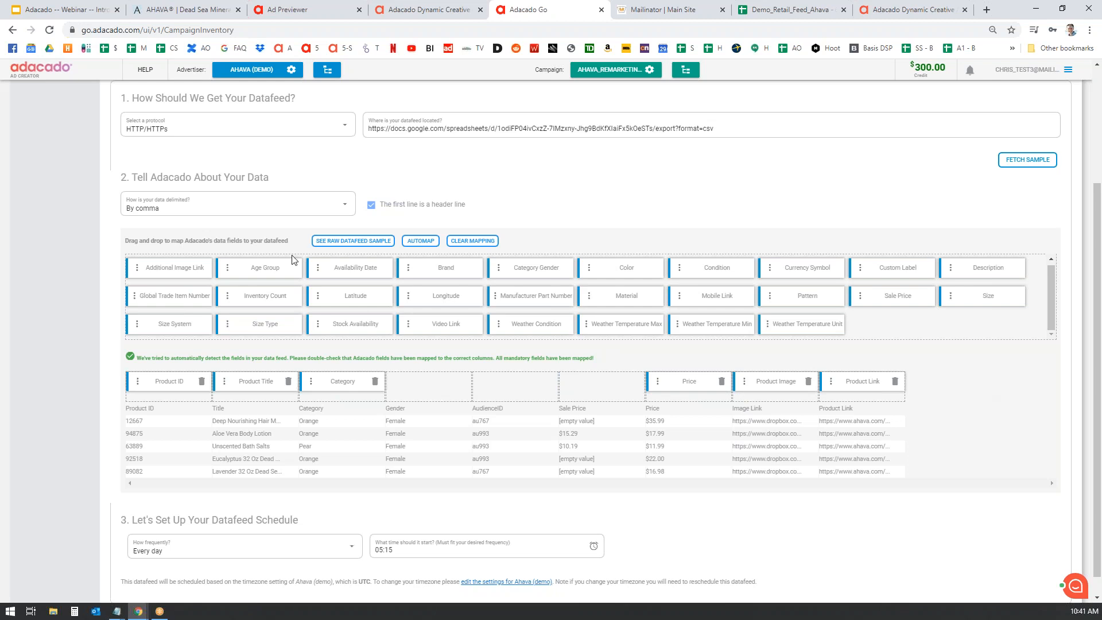
# - Change the daily datafeed start time from 05:15 to 03:15
pyautogui.scroll(-1, 991, 400)
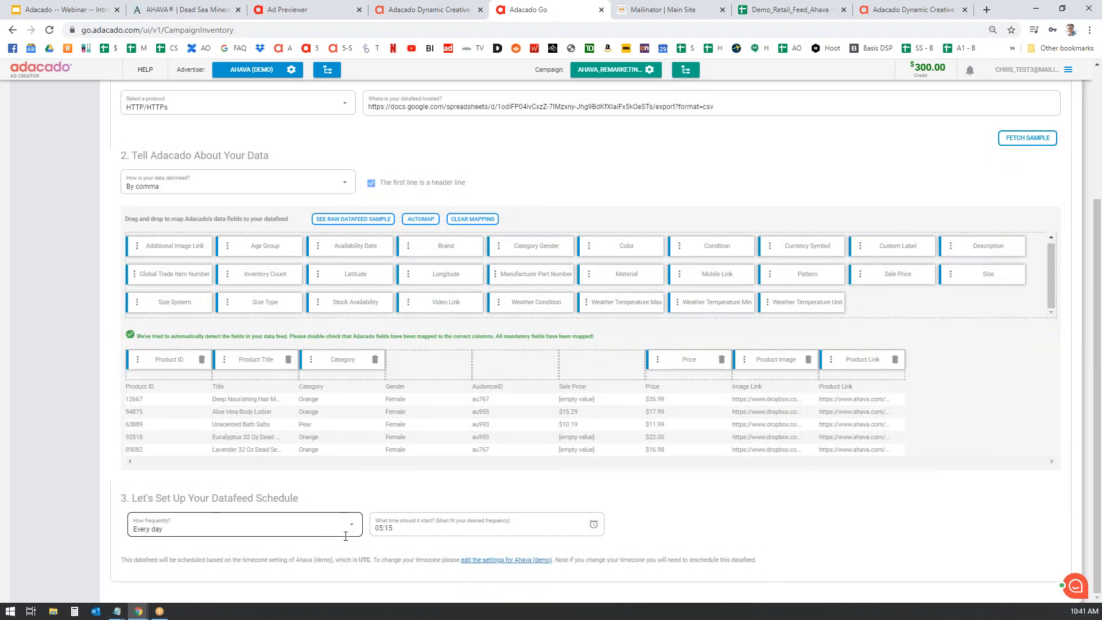
pyautogui.click(438, 529)
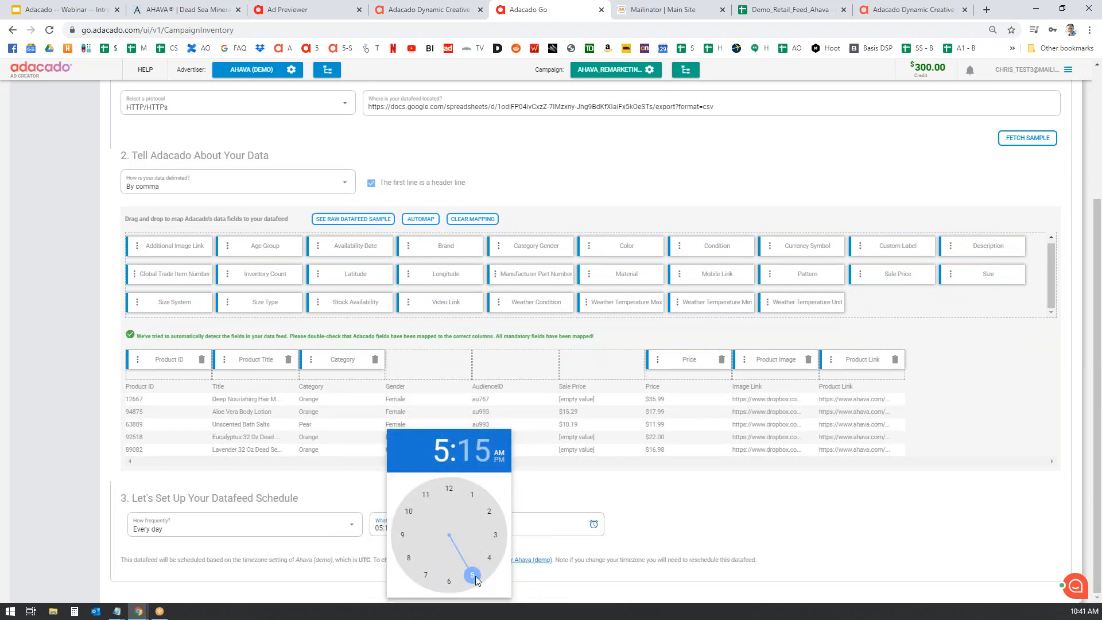
pyautogui.moveTo(474, 582); pyautogui.dragTo(489, 538)
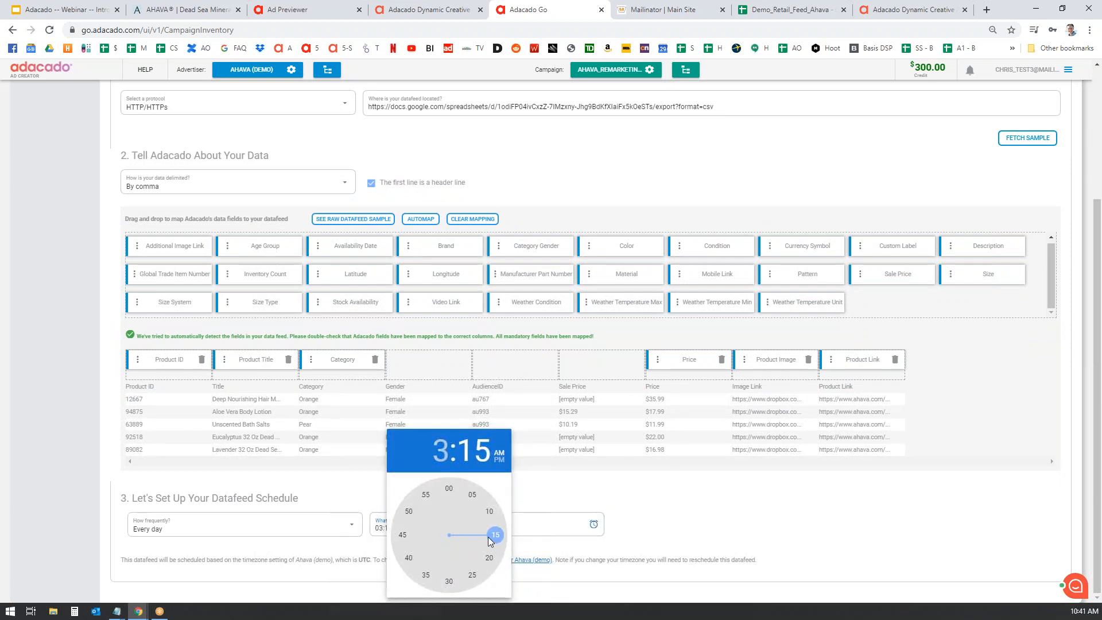
pyautogui.click(737, 506)
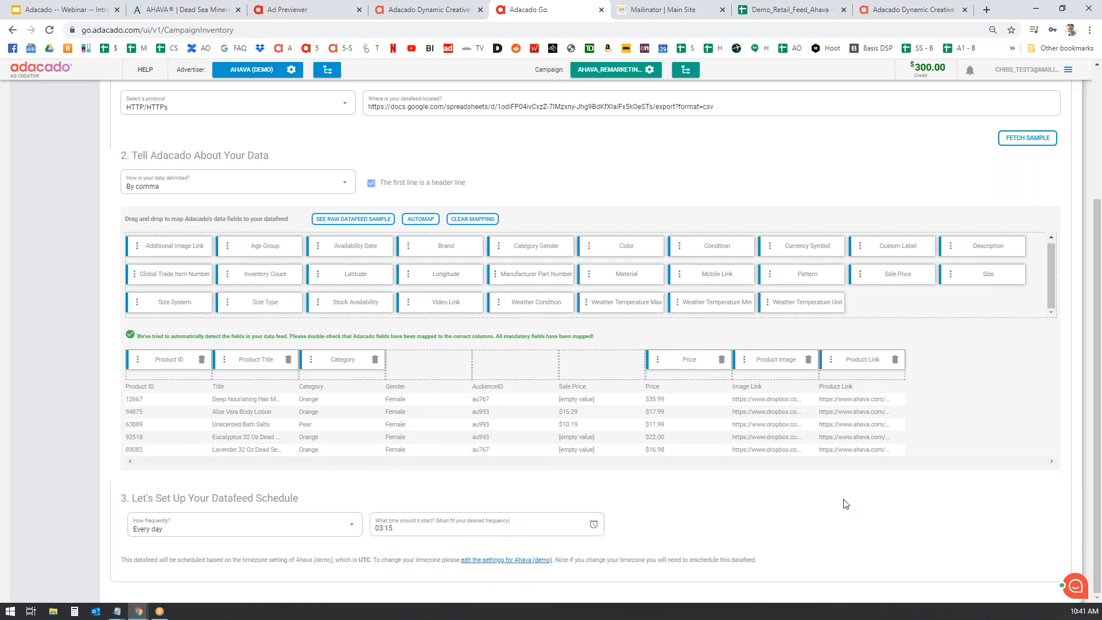
pyautogui.scroll(3, 952, 466)
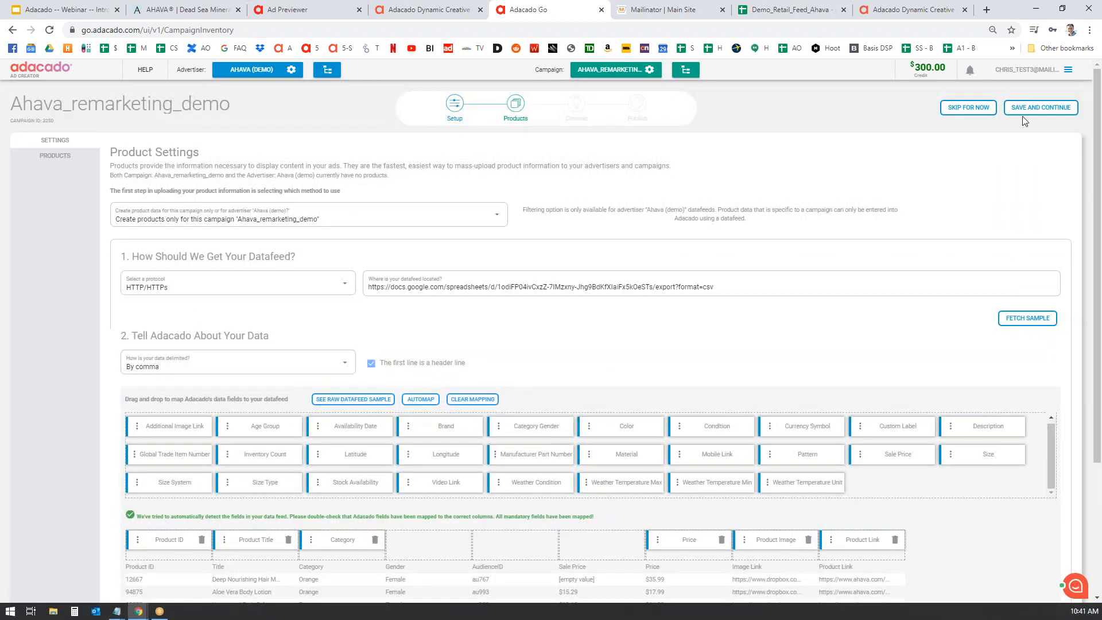
# - Save the product settings and browse the theme gallery
pyautogui.click(1041, 107)
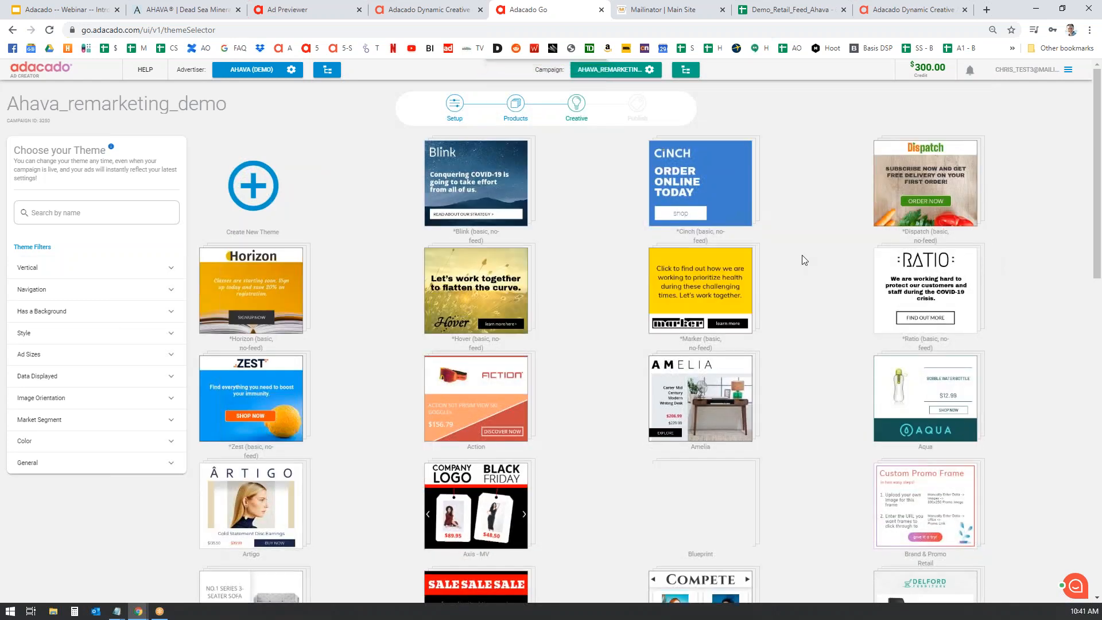
pyautogui.scroll(-4, 804, 256)
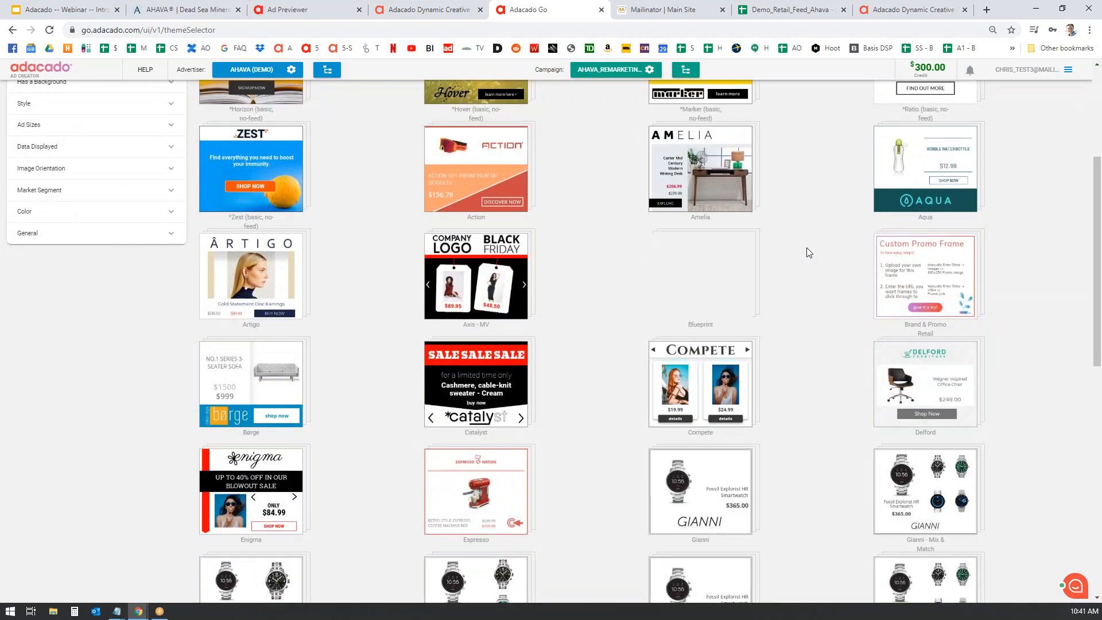
pyautogui.scroll(4, 807, 247)
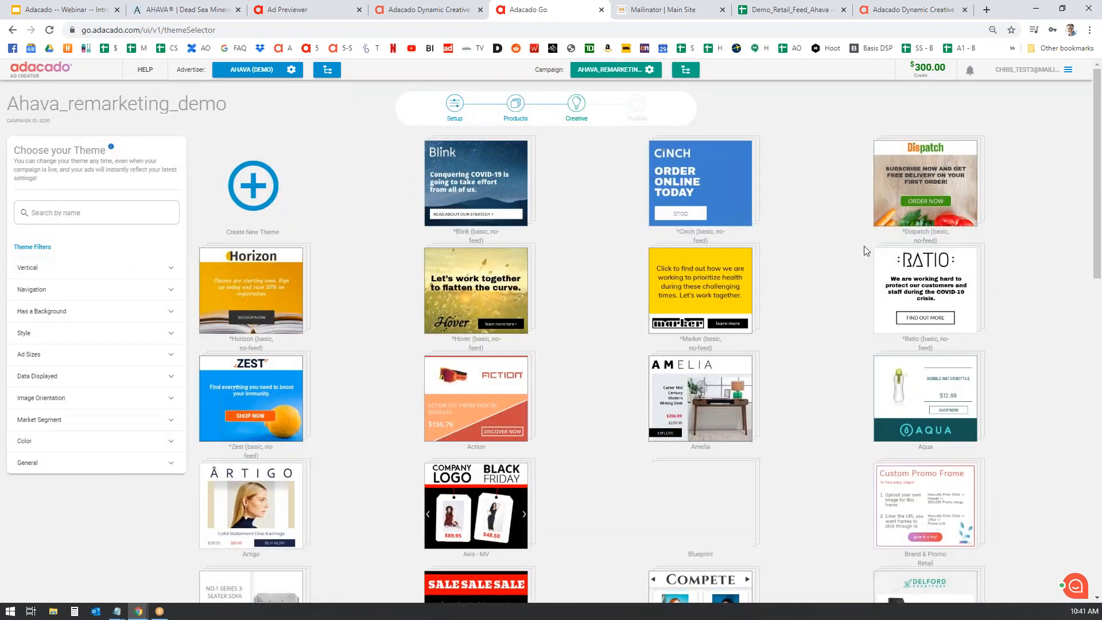
pyautogui.scroll(-4, 804, 270)
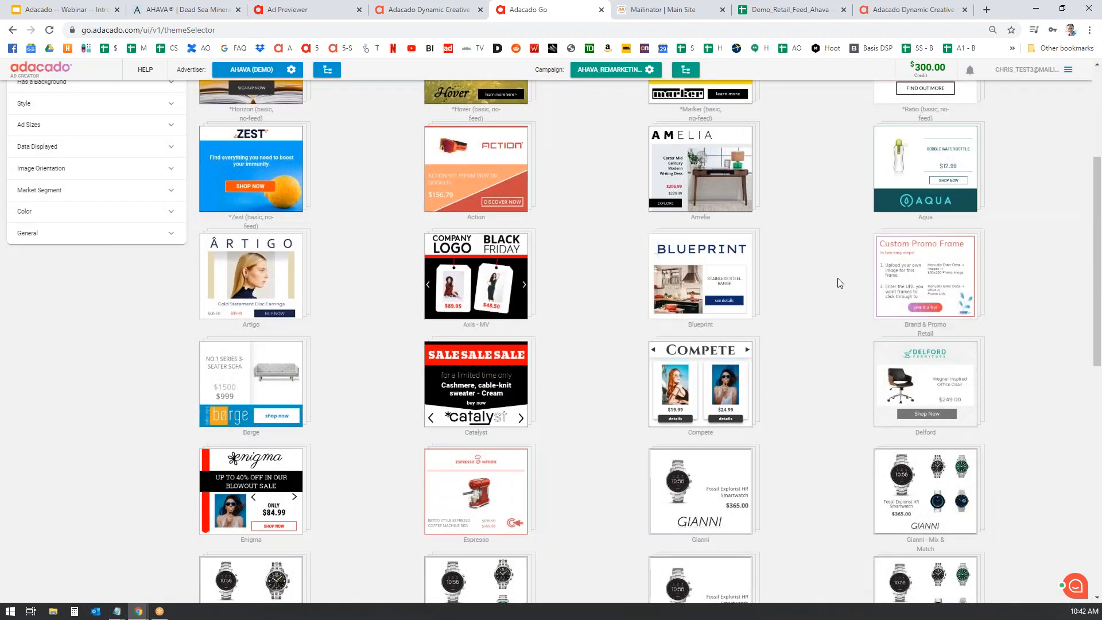
pyautogui.scroll(-1, 838, 279)
pyautogui.scroll(5, 839, 279)
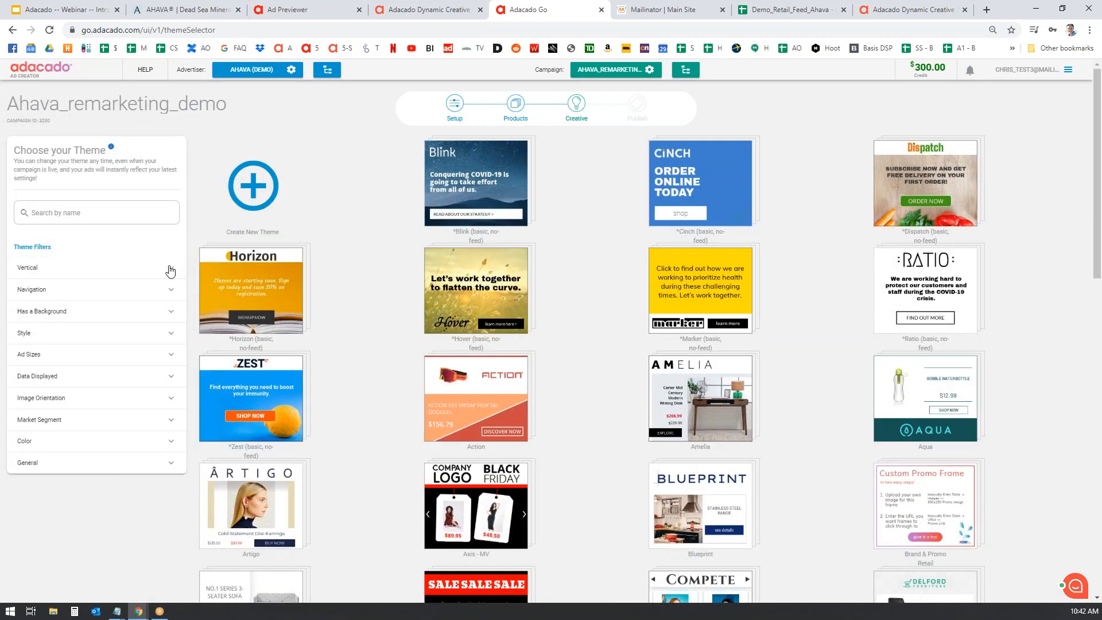
pyautogui.scroll(-5, 749, 340)
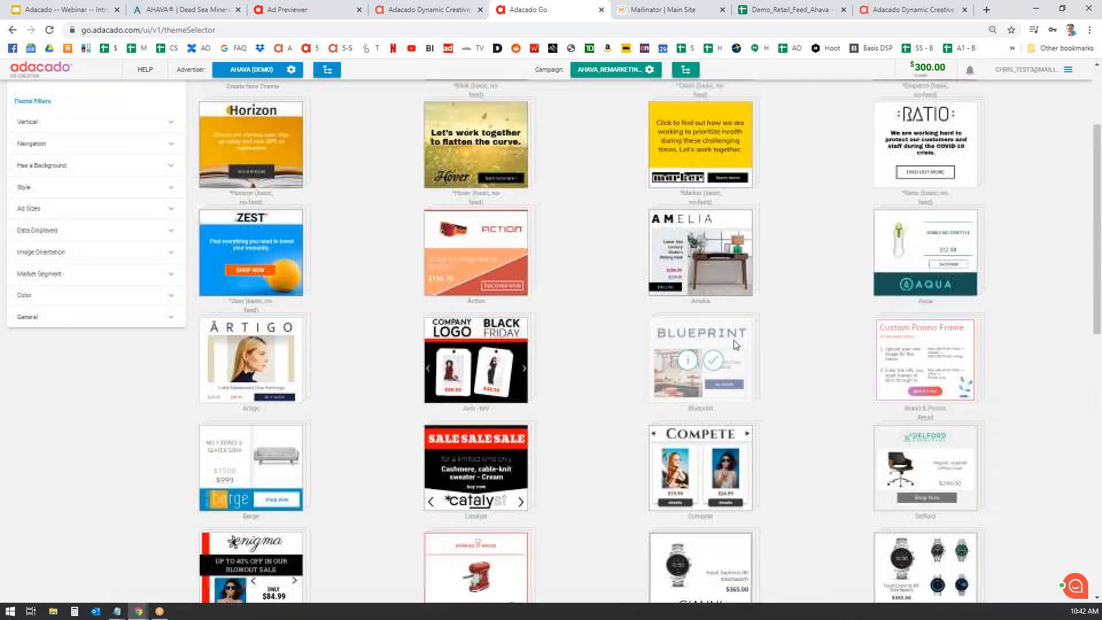
pyautogui.scroll(3, 799, 342)
pyautogui.scroll(2, 801, 344)
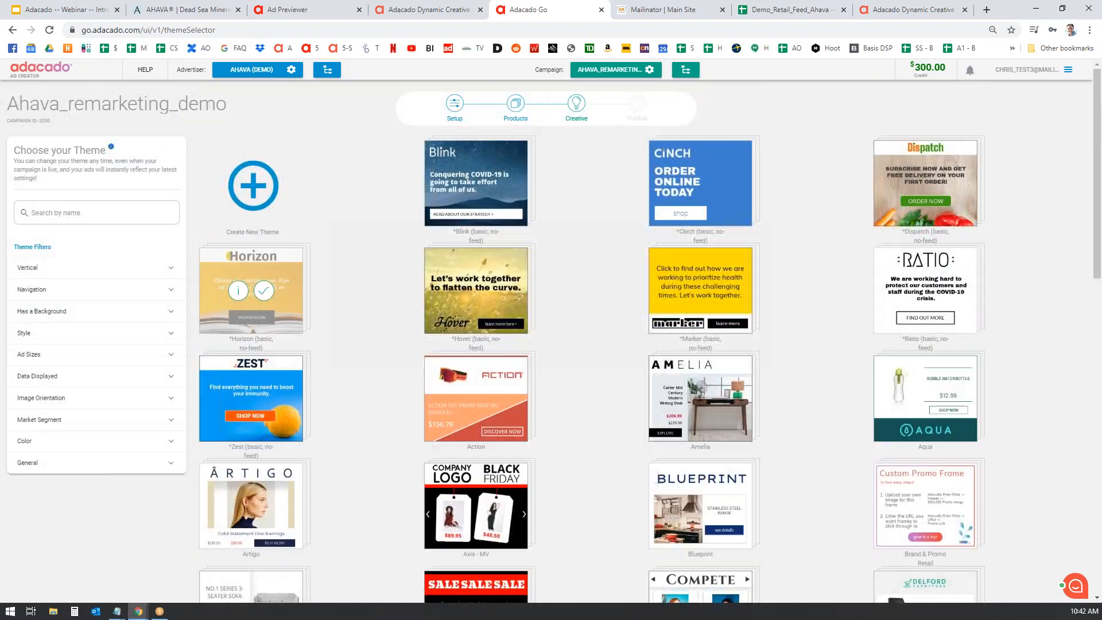
# - Switch the Vertical theme filter from Retail to Auto, then back to Retail
pyautogui.click(170, 267)
pyautogui.click(22, 286)
pyautogui.click(23, 297)
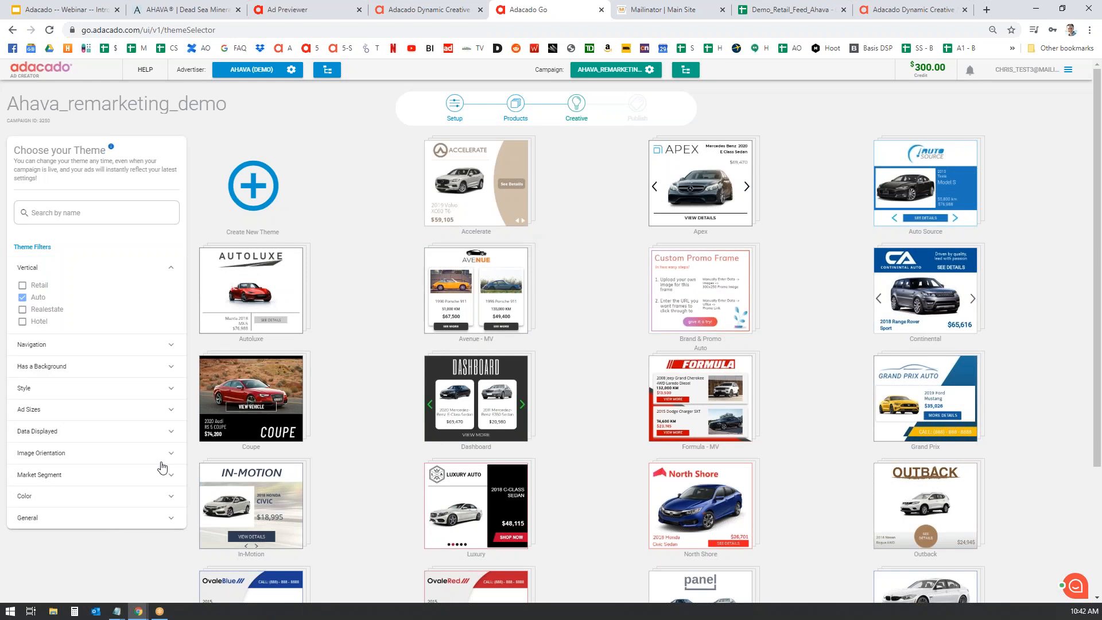
pyautogui.click(21, 296)
pyautogui.click(21, 285)
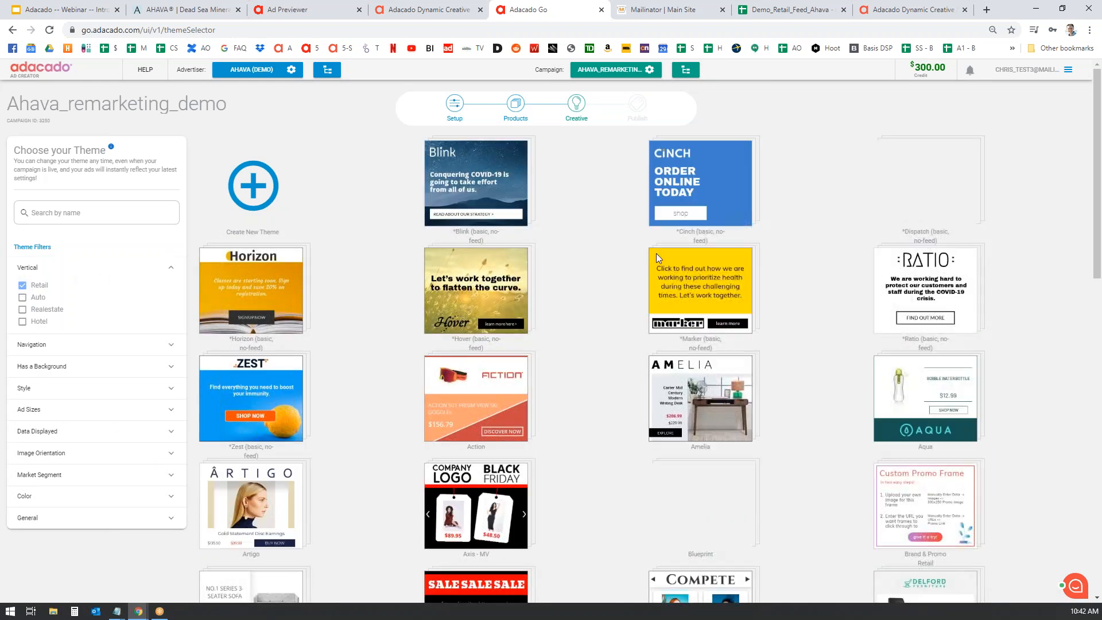
# - View the Modena theme's details and available ad sizes
pyautogui.scroll(-2, 803, 284)
pyautogui.scroll(-7, 805, 282)
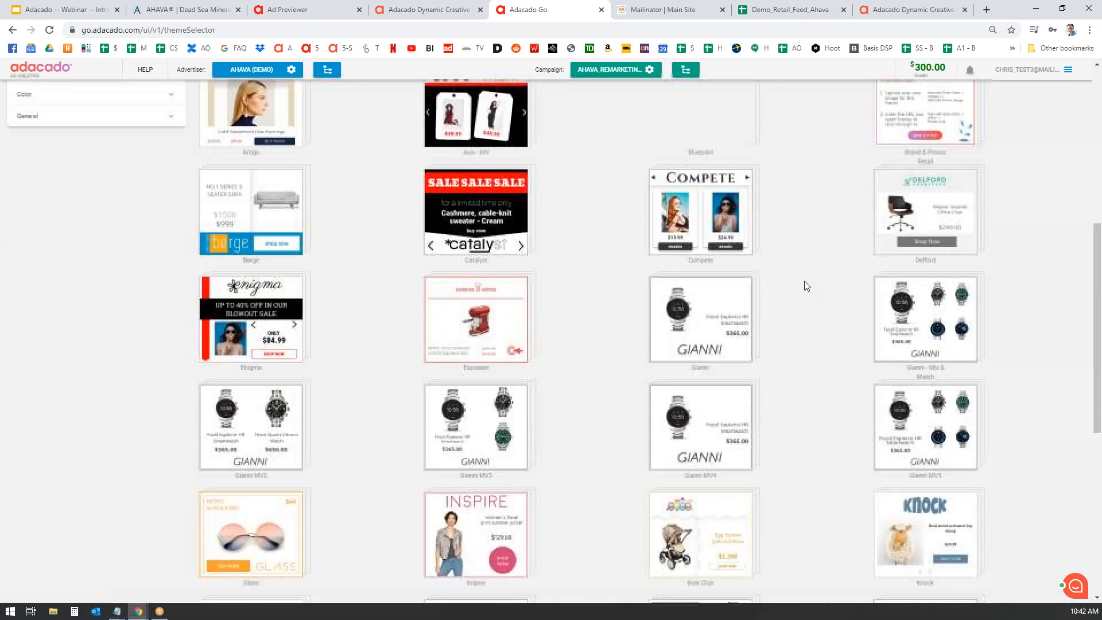
pyautogui.moveTo(465, 475)
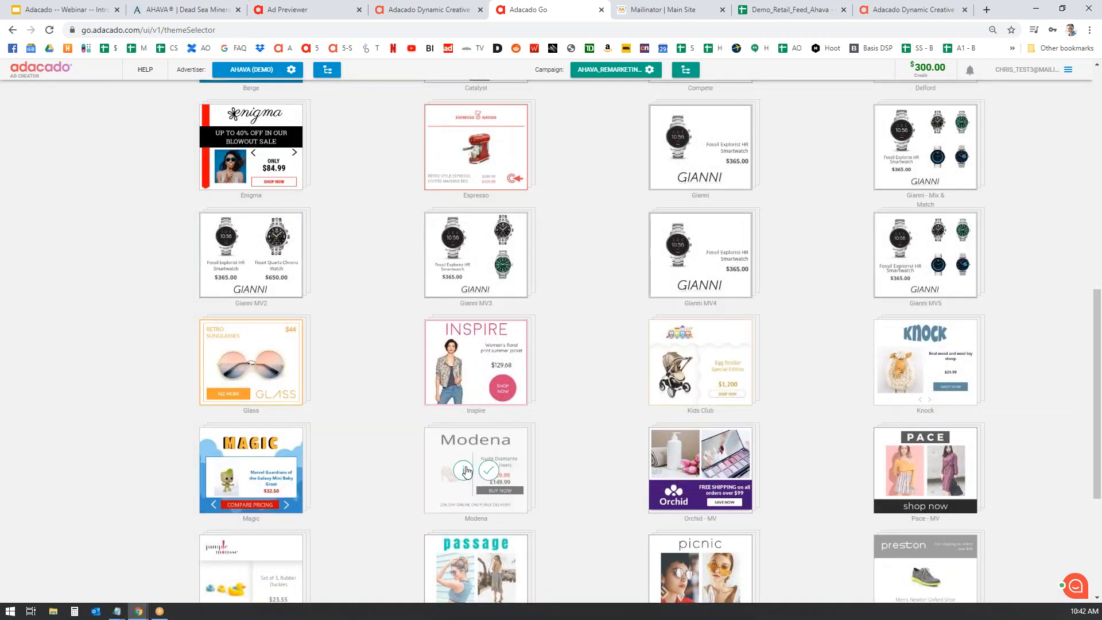
pyautogui.click(464, 472)
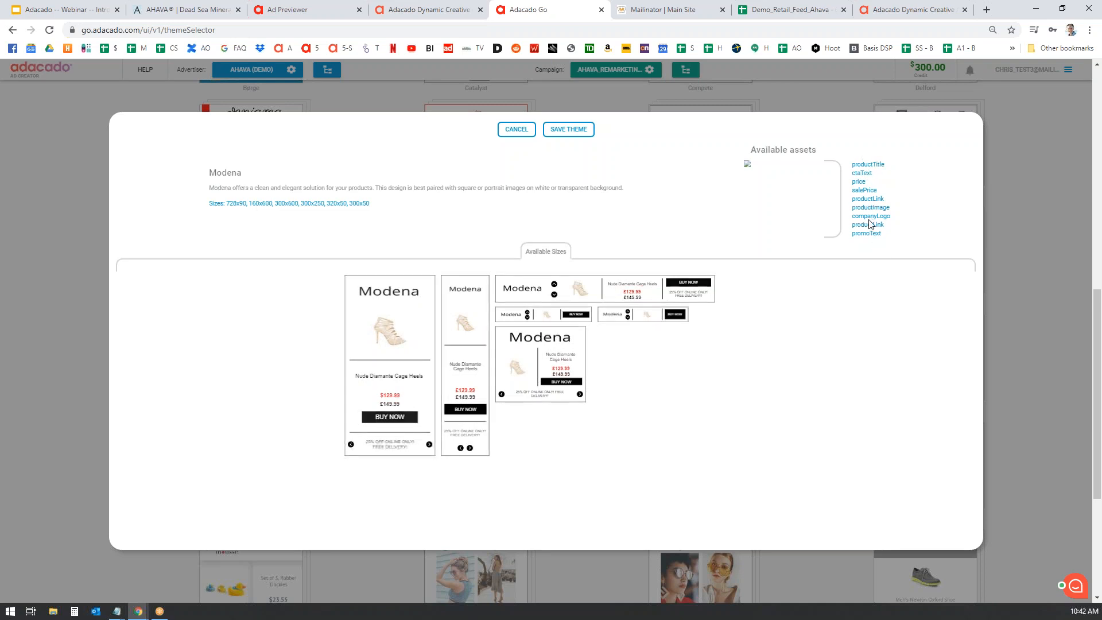
# - Save Modena as the campaign's theme
pyautogui.click(574, 130)
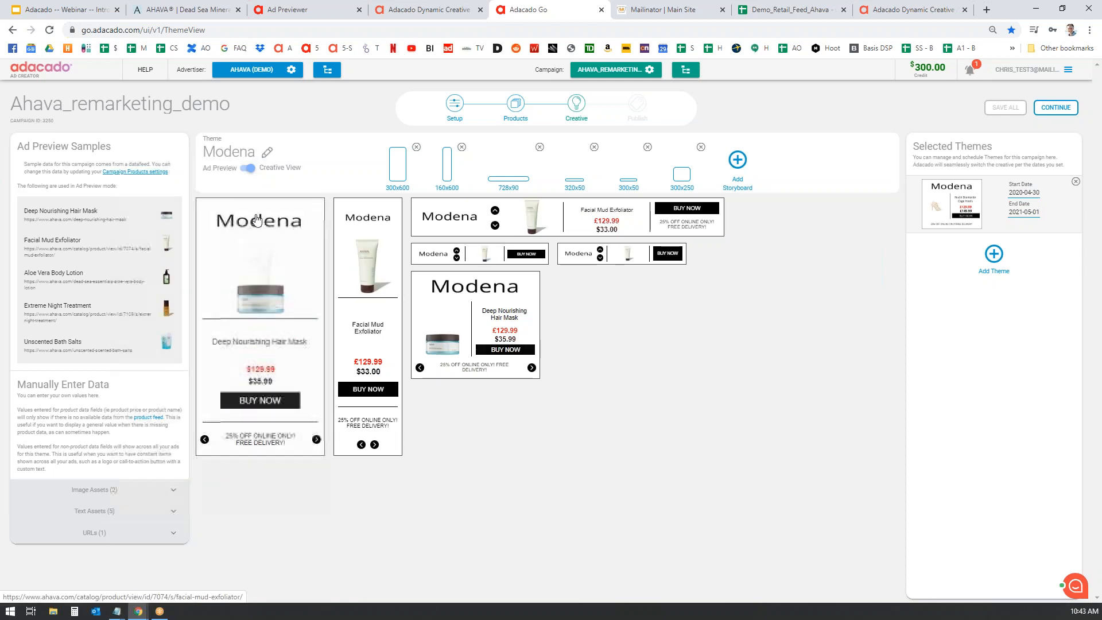
# - Upload the 'logo - ahava' image as the Modena theme's company logo
pyautogui.click(167, 494)
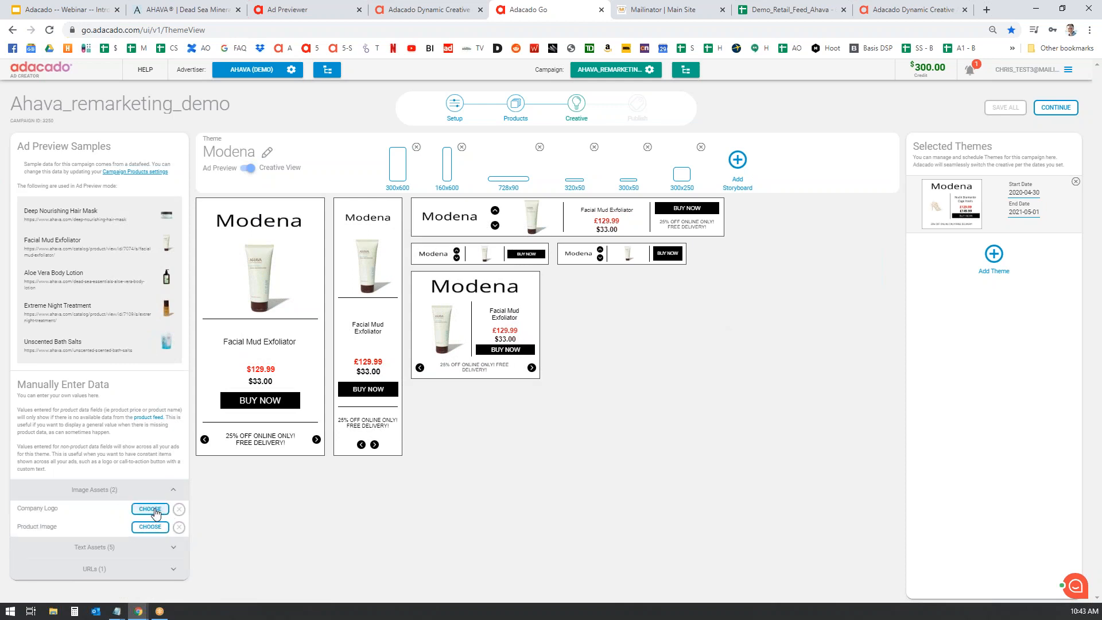
pyautogui.click(152, 511)
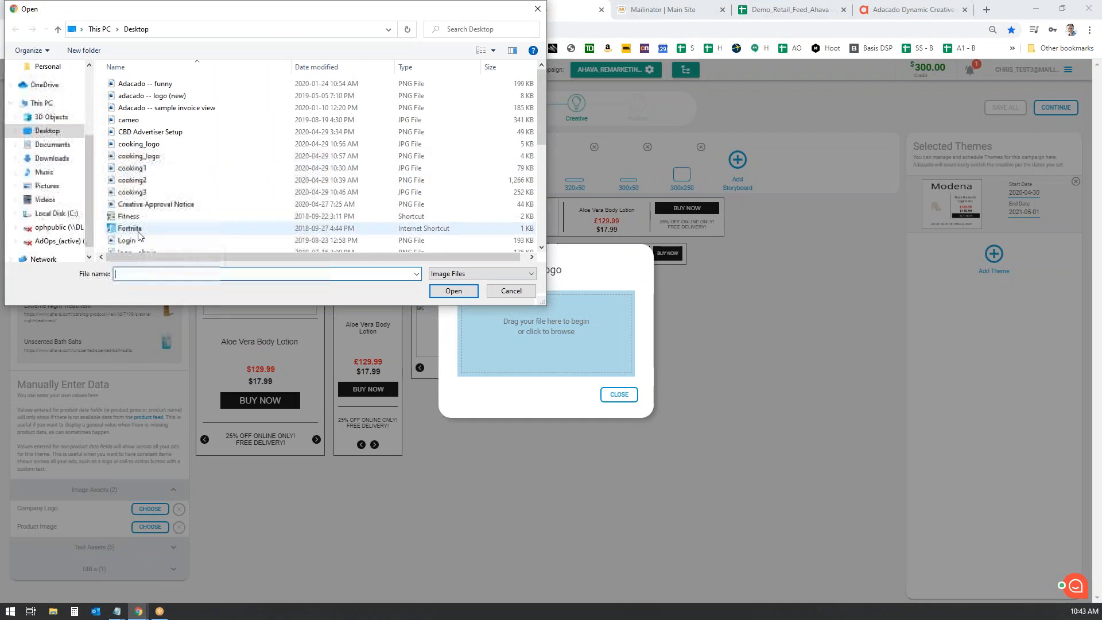
pyautogui.scroll(-2, 143, 189)
pyautogui.doubleClick(144, 186)
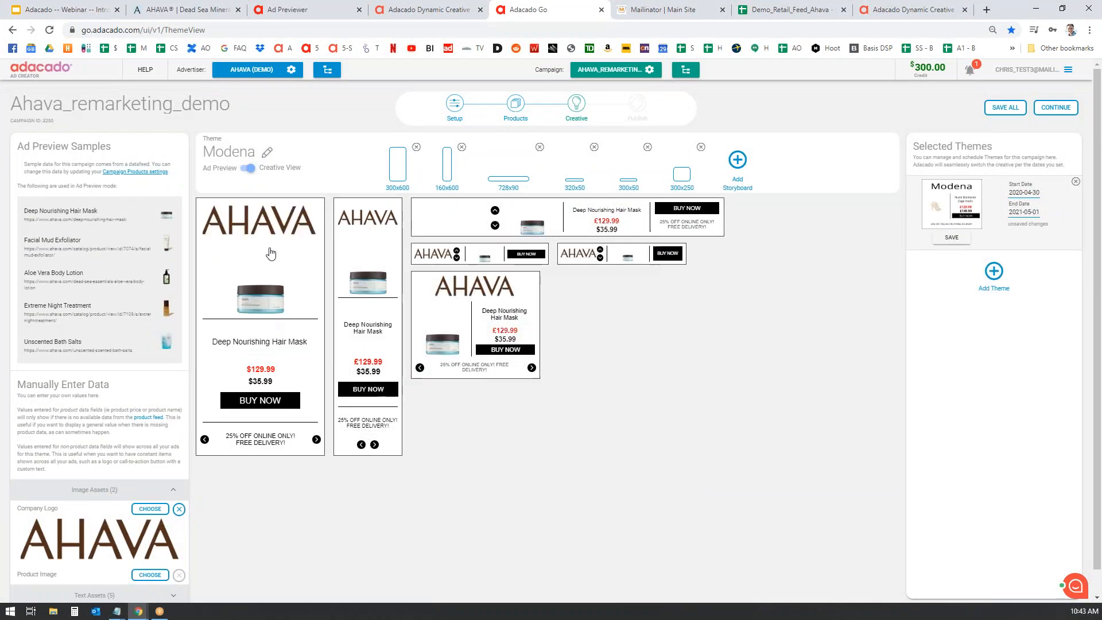
pyautogui.scroll(-1, 735, 385)
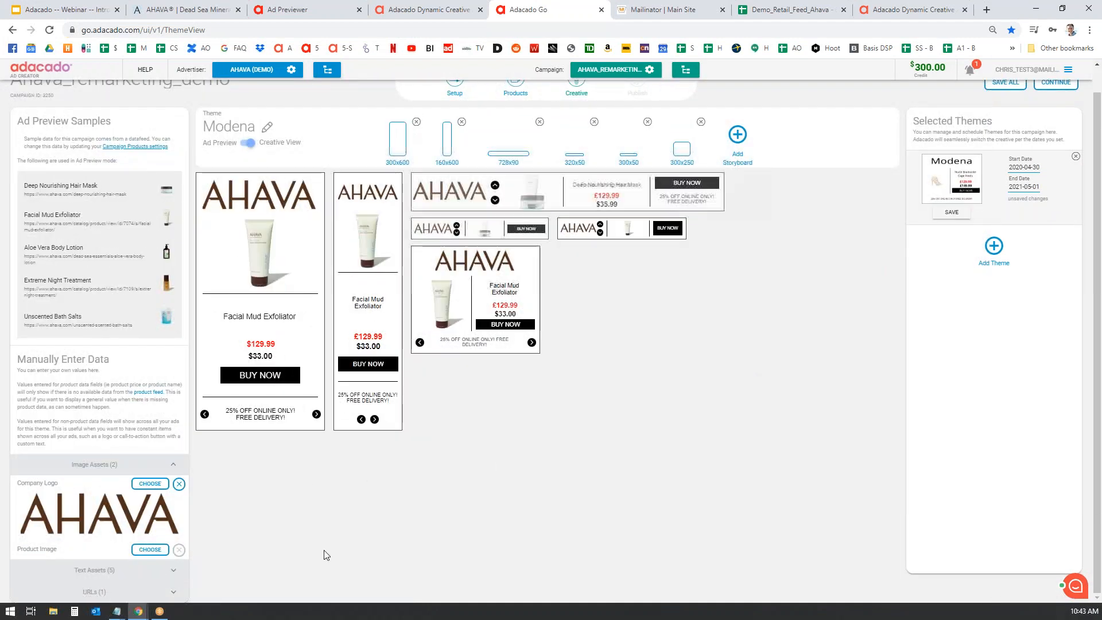
# - Set the button text to 'SHOP NOW' and the promotion text to 'Mothers Day Sale-40% OFF'
pyautogui.click(176, 573)
pyautogui.scroll(-2, 458, 514)
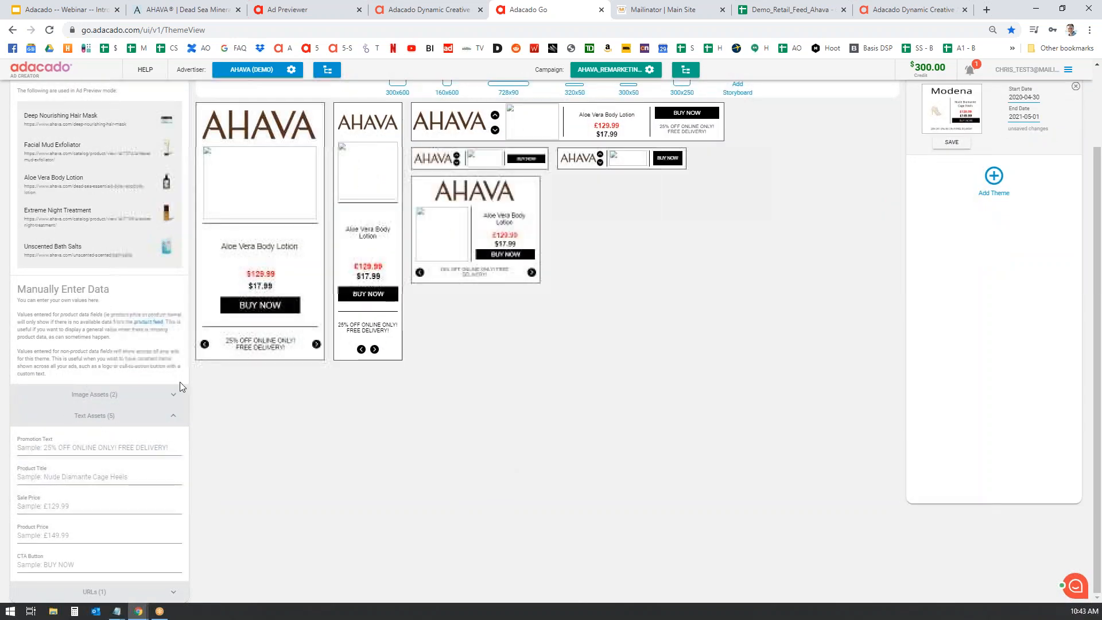
pyautogui.click(45, 566)
pyautogui.write('SHOP NOW')
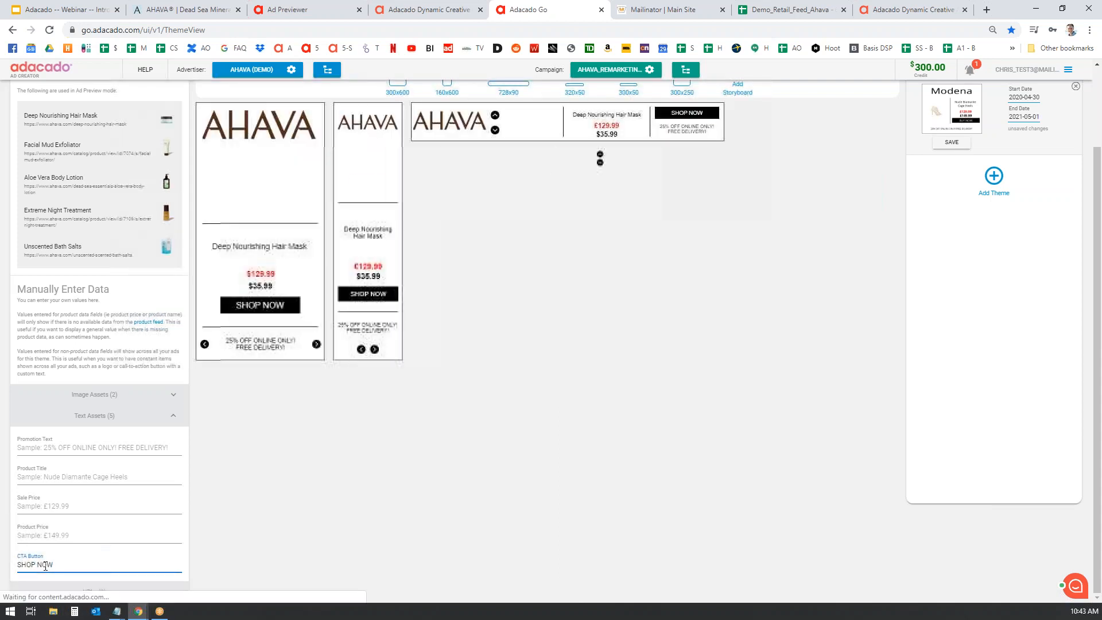
pyautogui.click(76, 447)
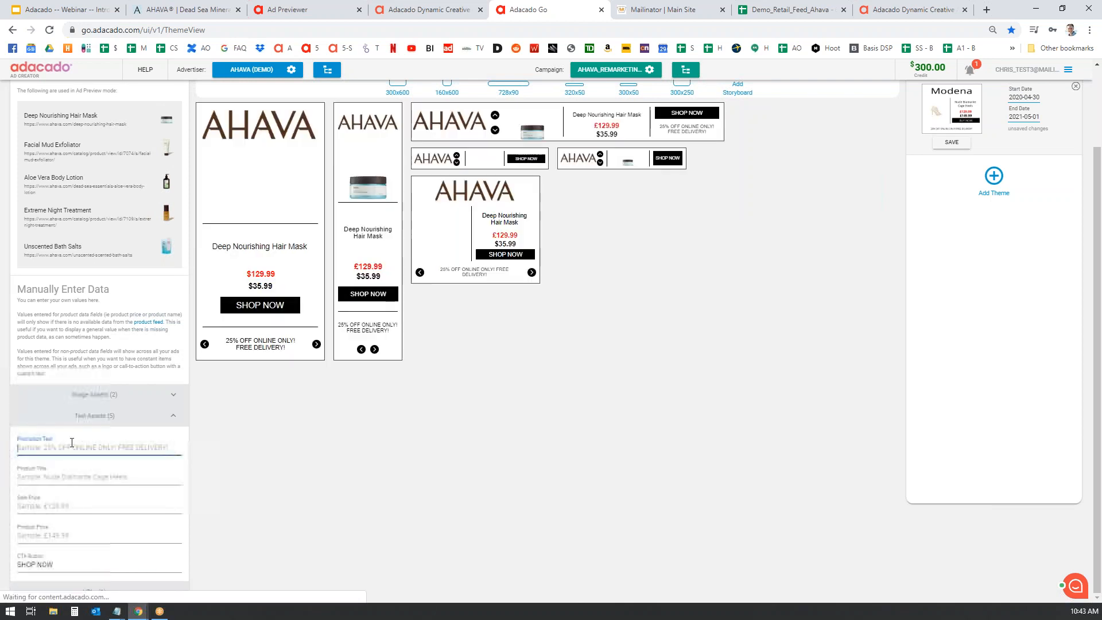
pyautogui.write('Mo')
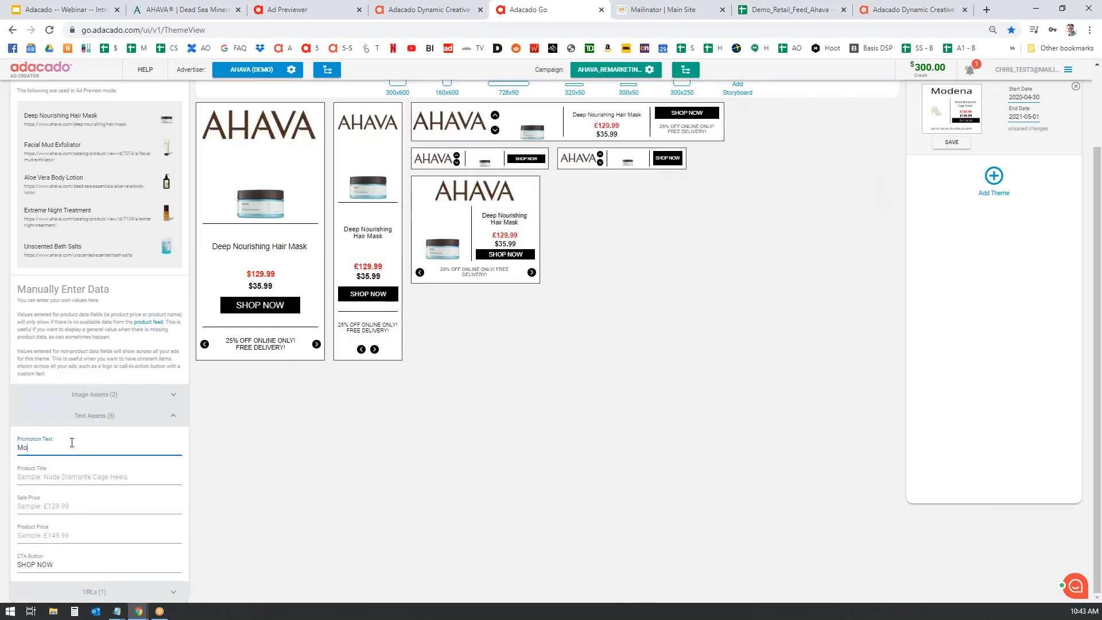
pyautogui.write('thers Day Sa')
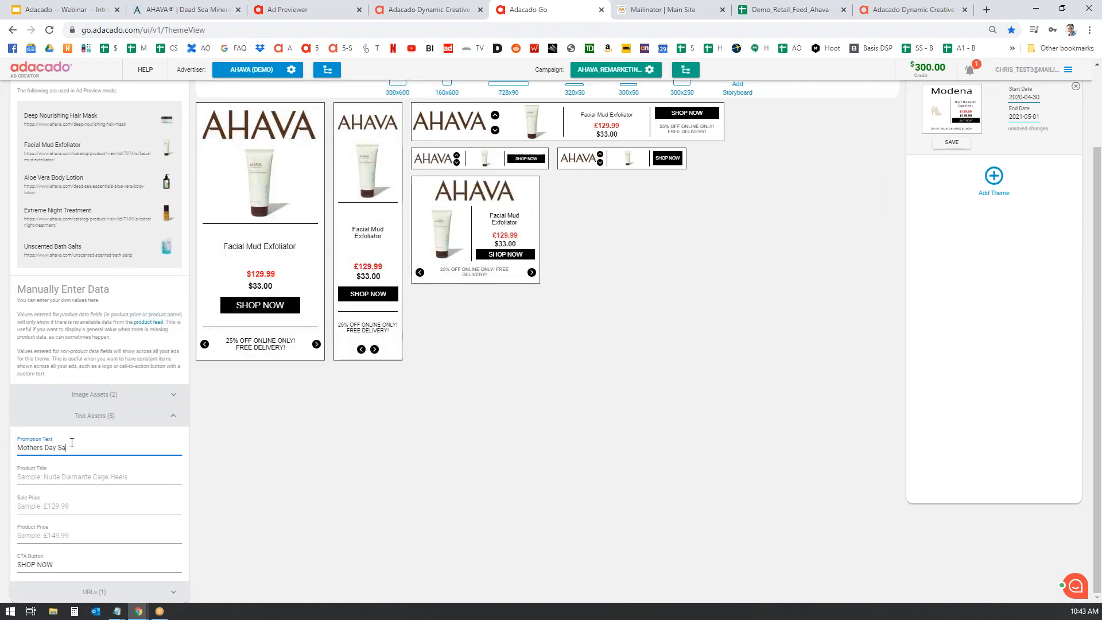
pyautogui.write('le')
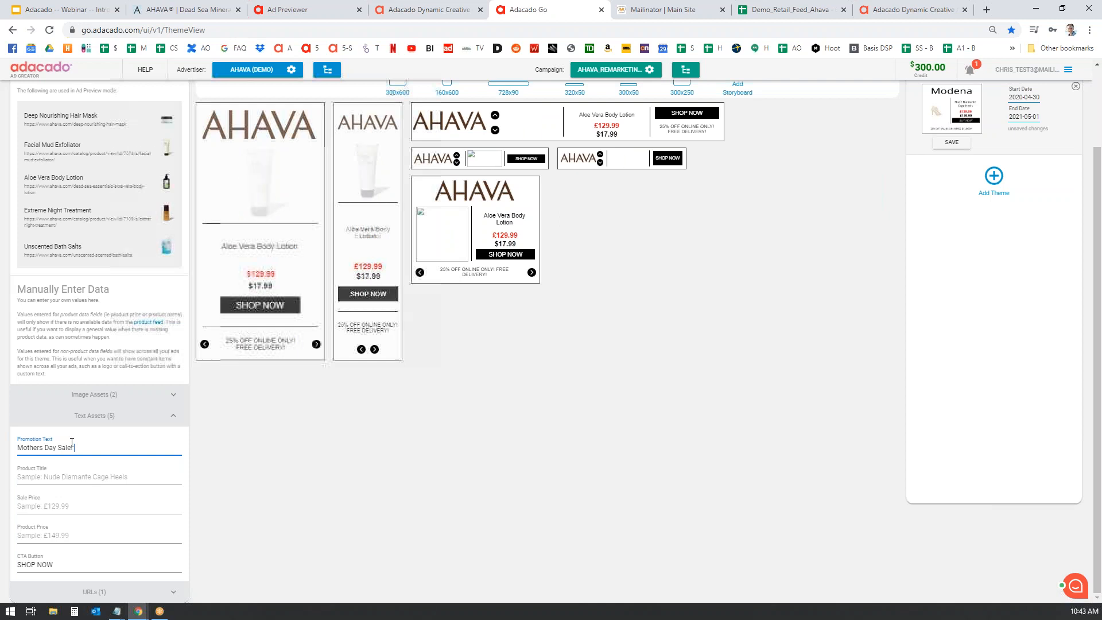
pyautogui.write('-40%')
pyautogui.write(' O')
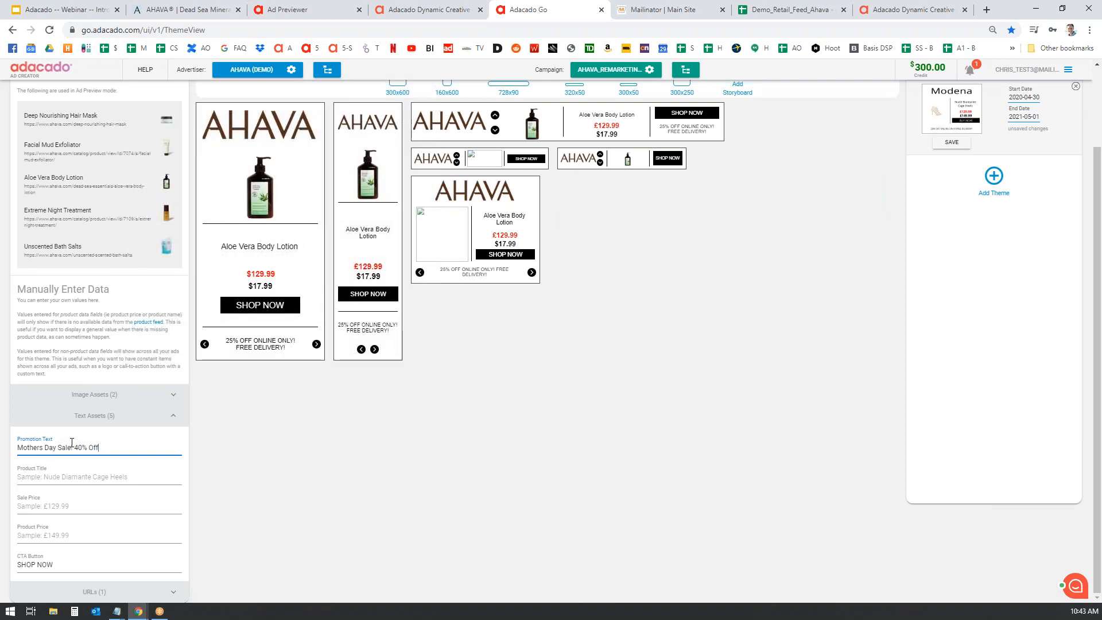
pyautogui.write('FF')
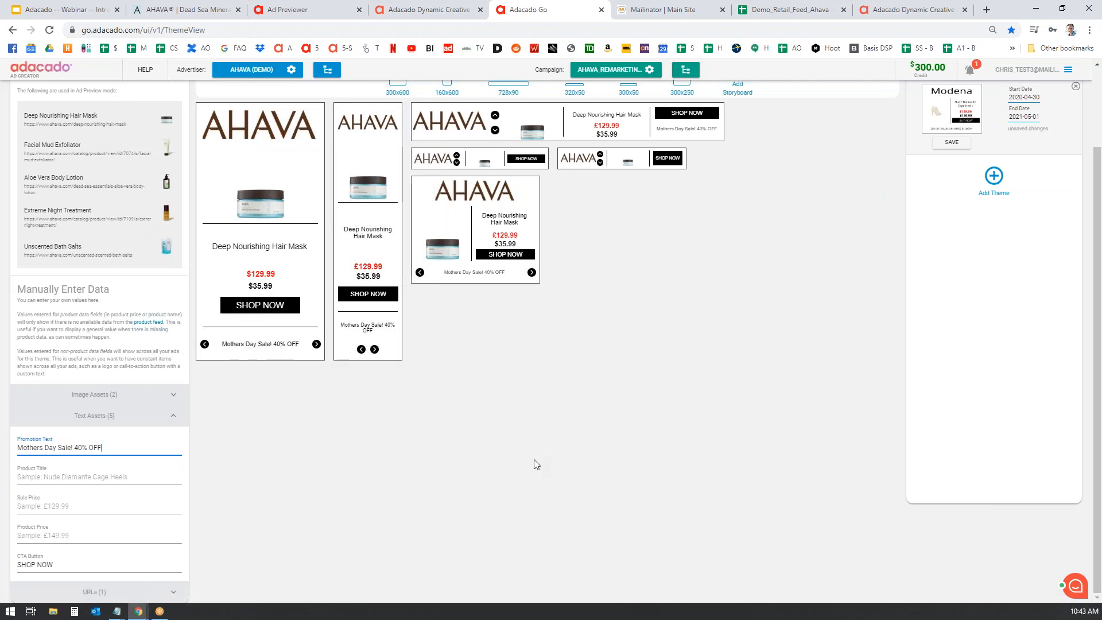
pyautogui.scroll(2, 560, 475)
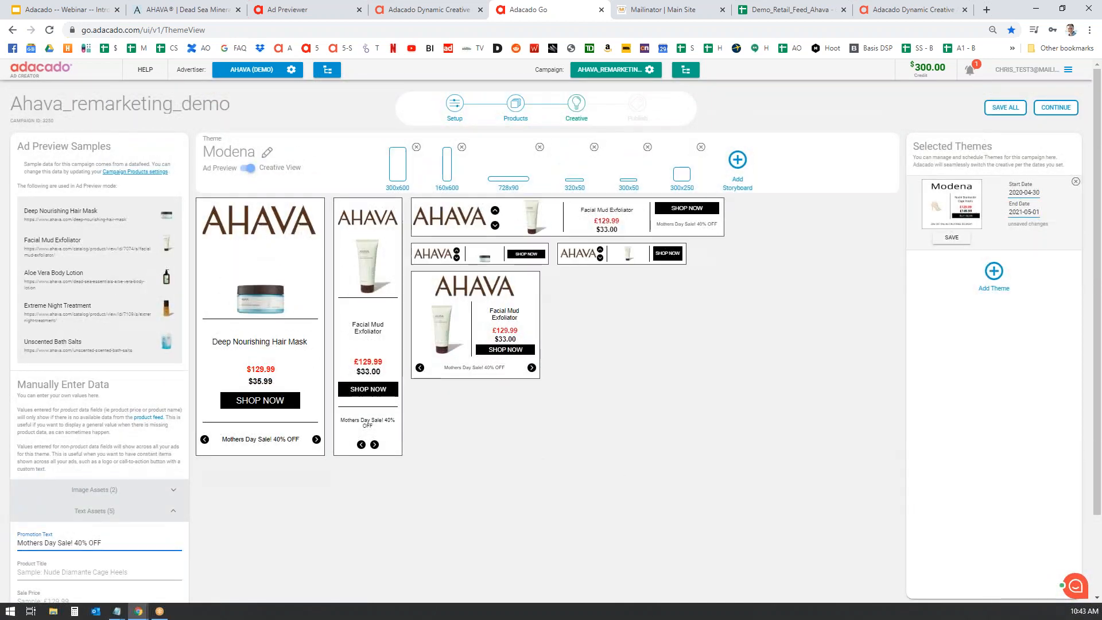
# - Save all theme changes and continue to the Publish step
pyautogui.click(1016, 109)
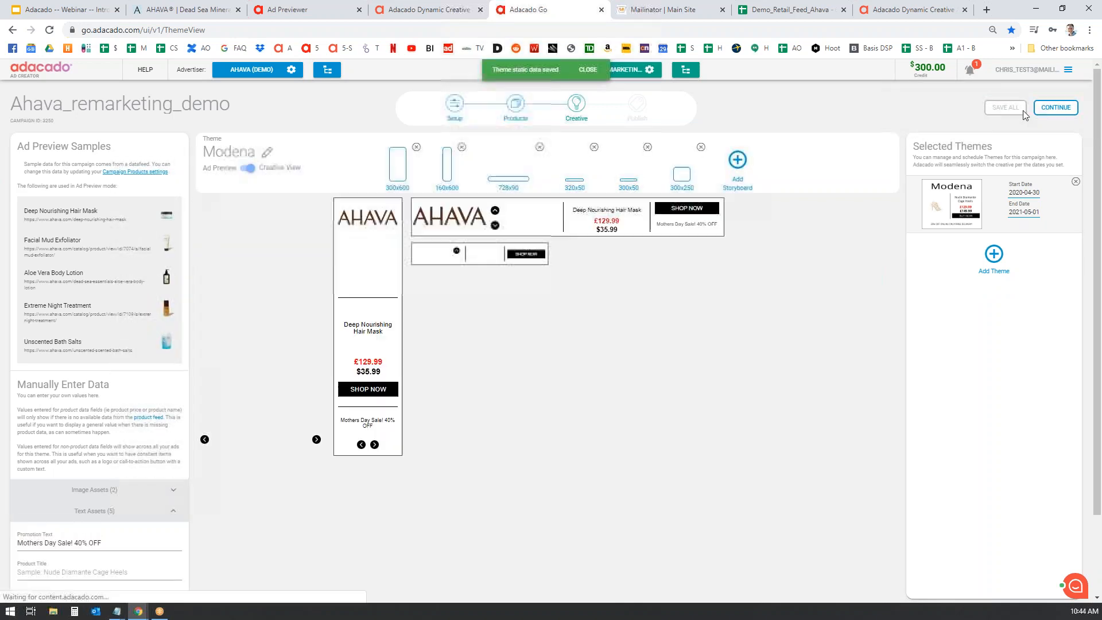
pyautogui.click(1062, 109)
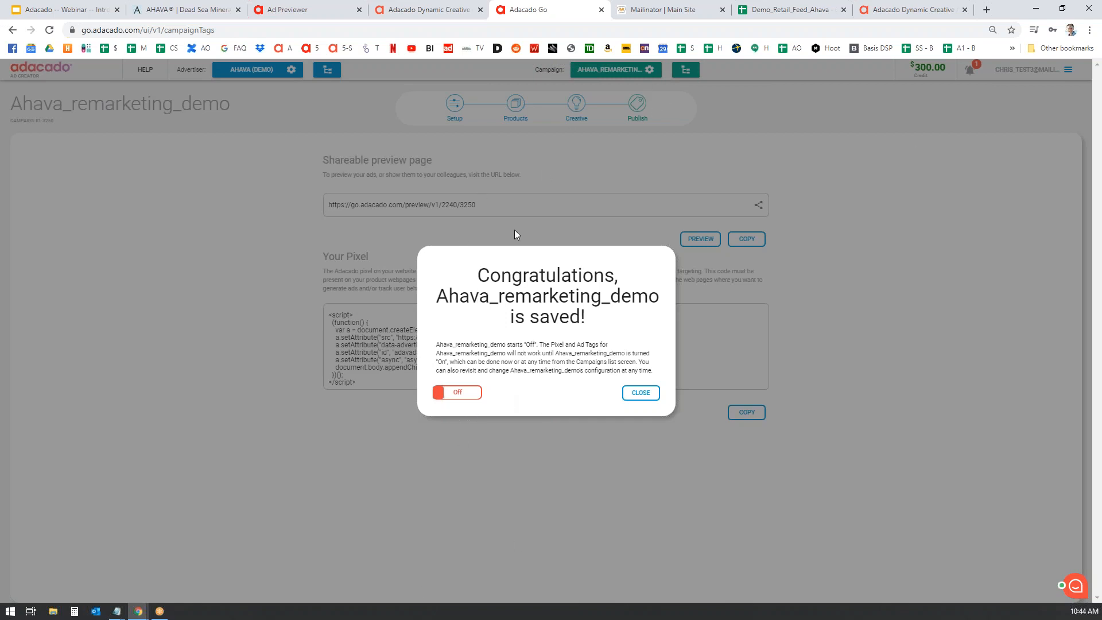
# - Try switching the campaign on, then go to set up payment info on the billing page
pyautogui.click(474, 397)
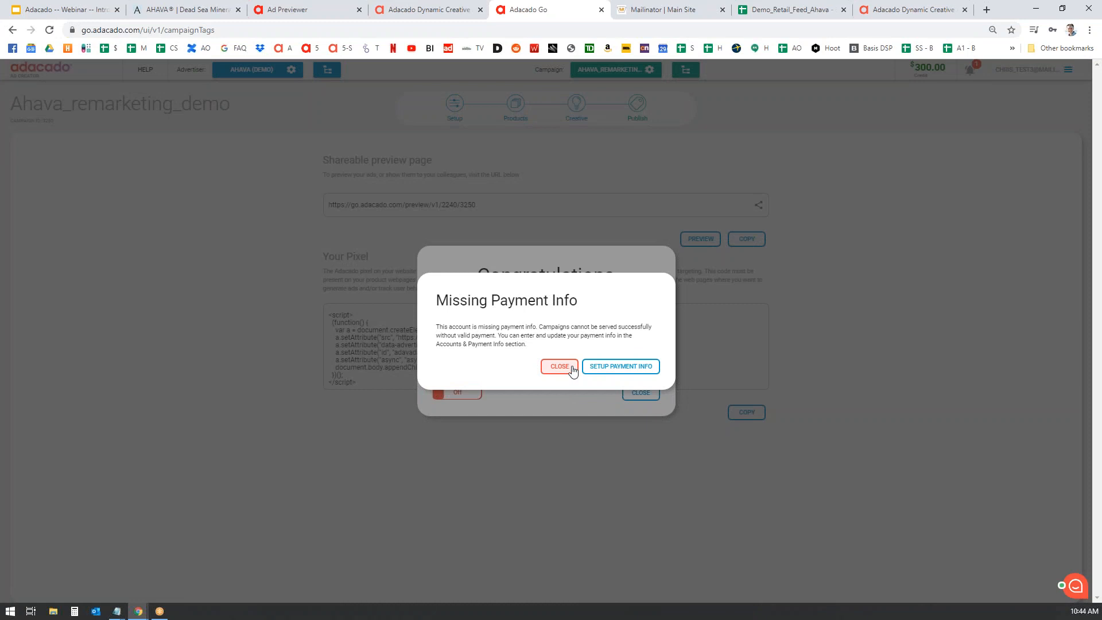
pyautogui.click(625, 372)
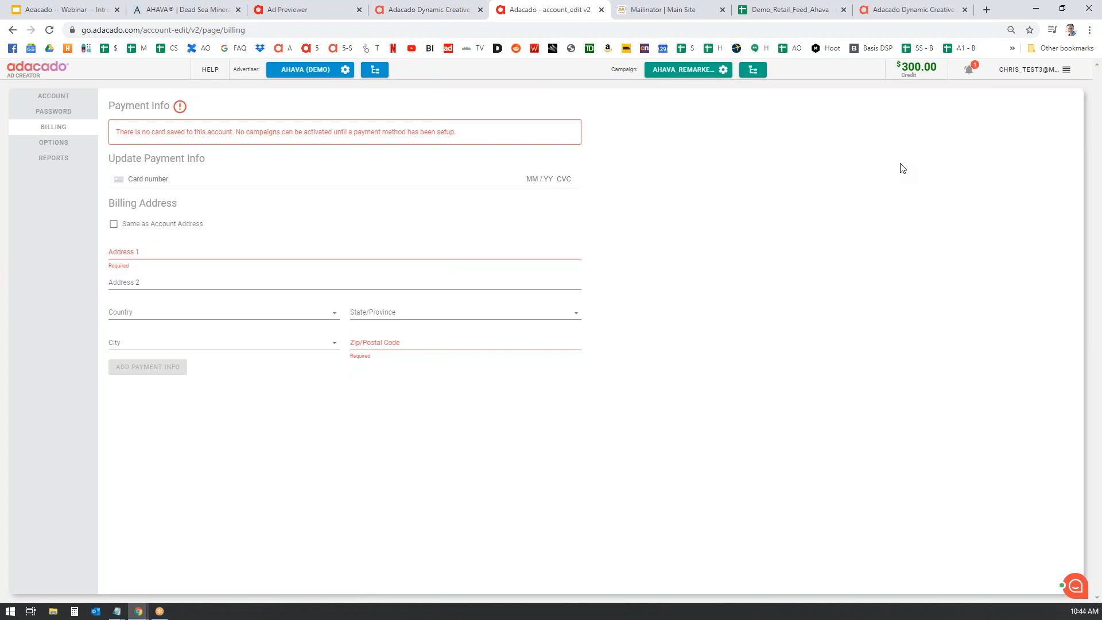
# - Enter a test card number in the Card number field, correcting the mistyped digits
pyautogui.moveTo(913, 71)
pyautogui.click(189, 180)
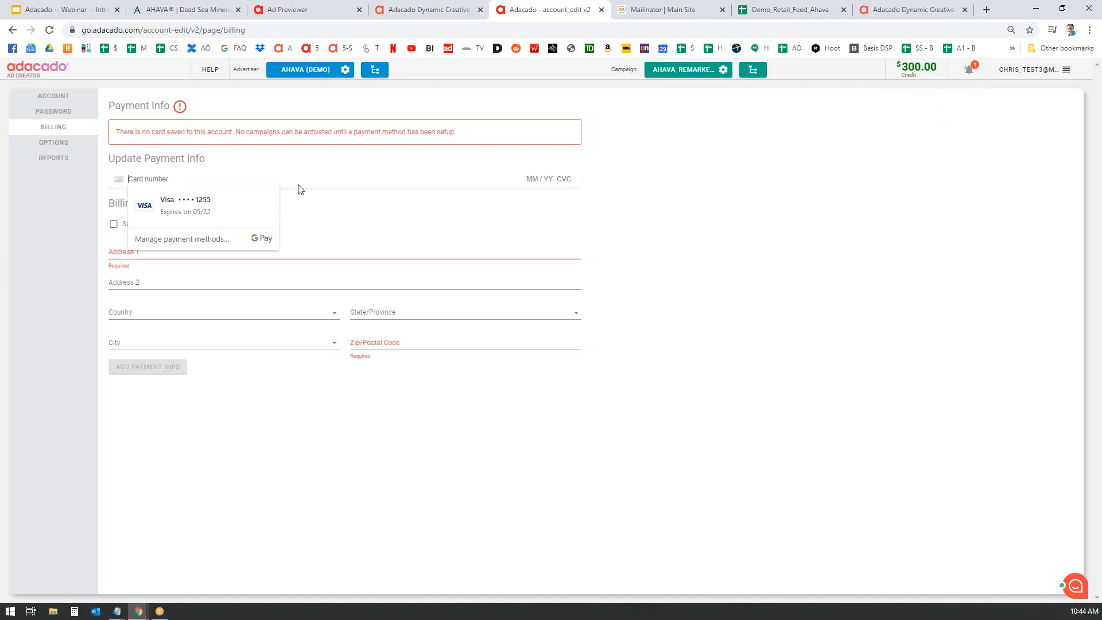
pyautogui.write('455')
pyautogui.click(545, 234)
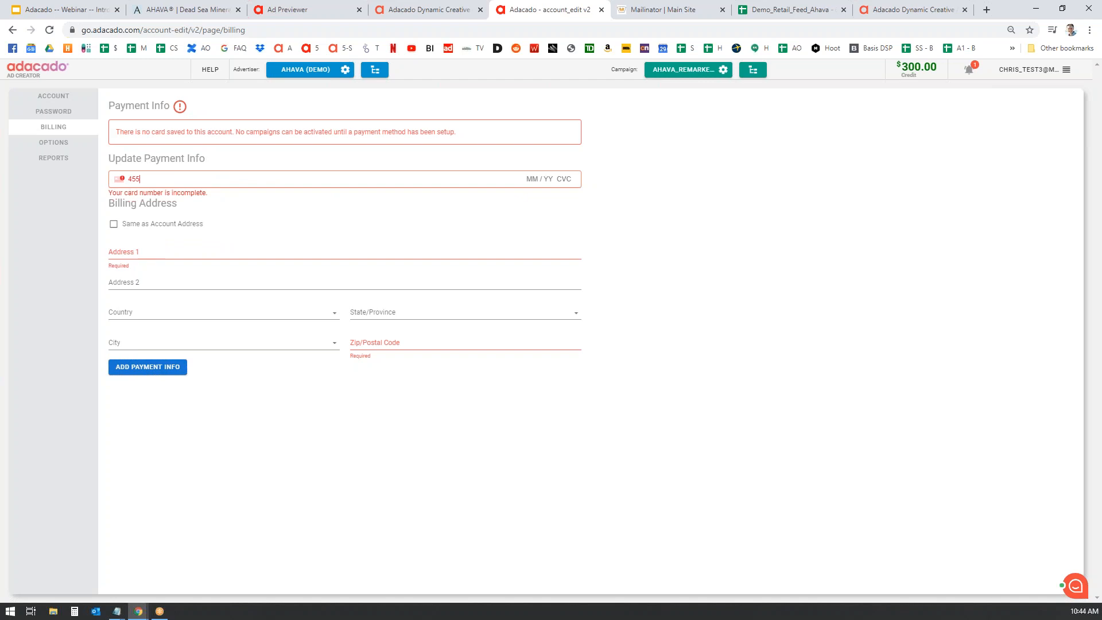
pyautogui.press('BackSpace')
pyautogui.write('000')
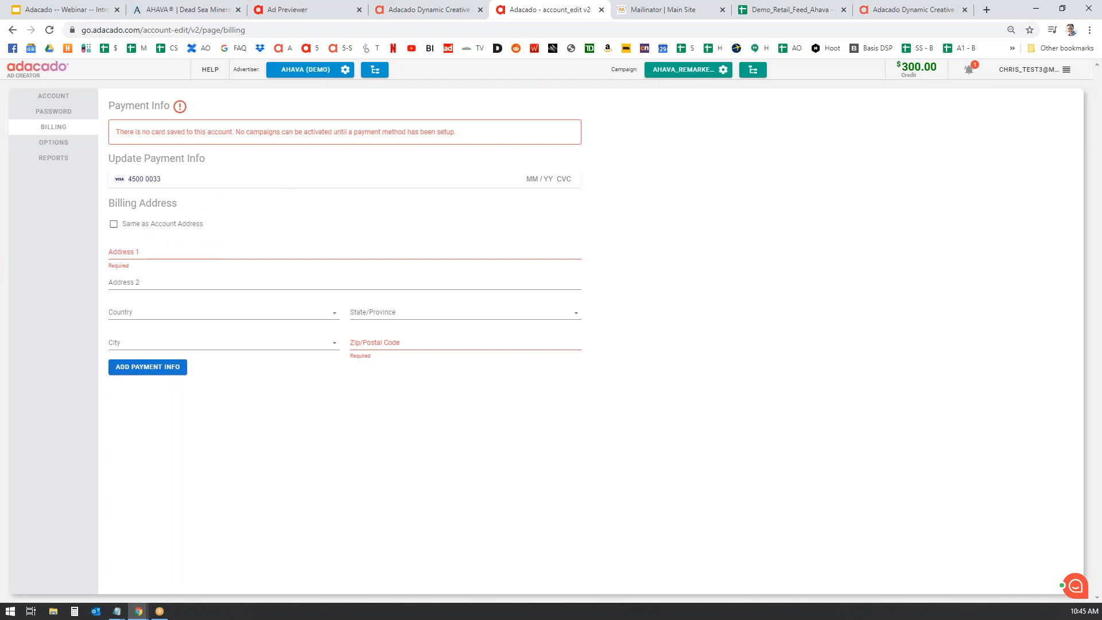
pyautogui.write('033 4433 1122')
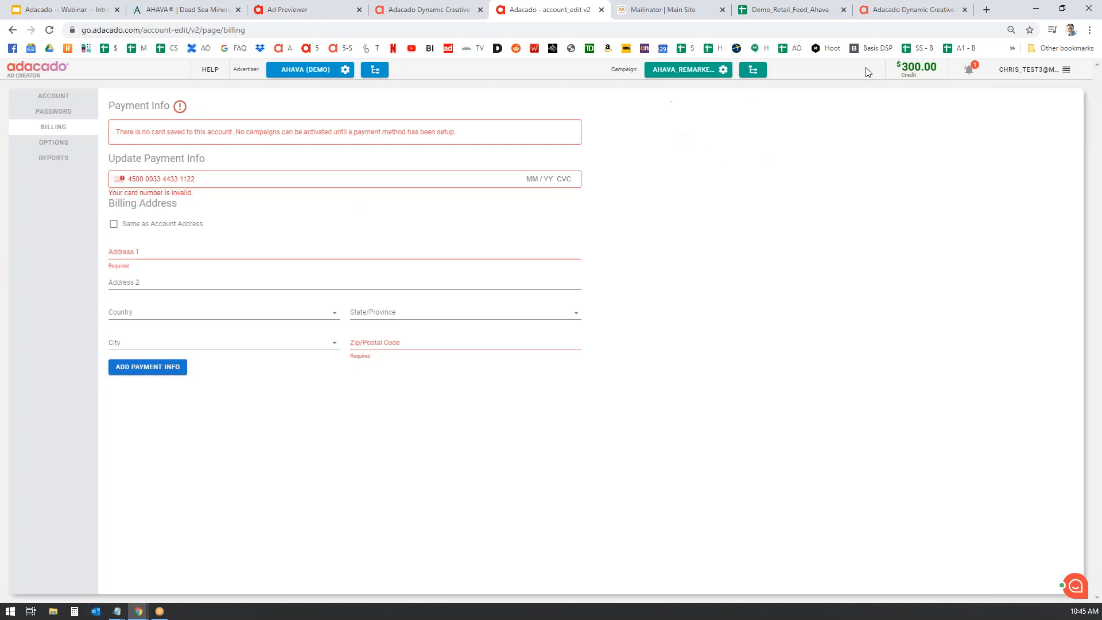
# - Log out, then sign in to a different account with its e-mail address and password
pyautogui.click(1066, 70)
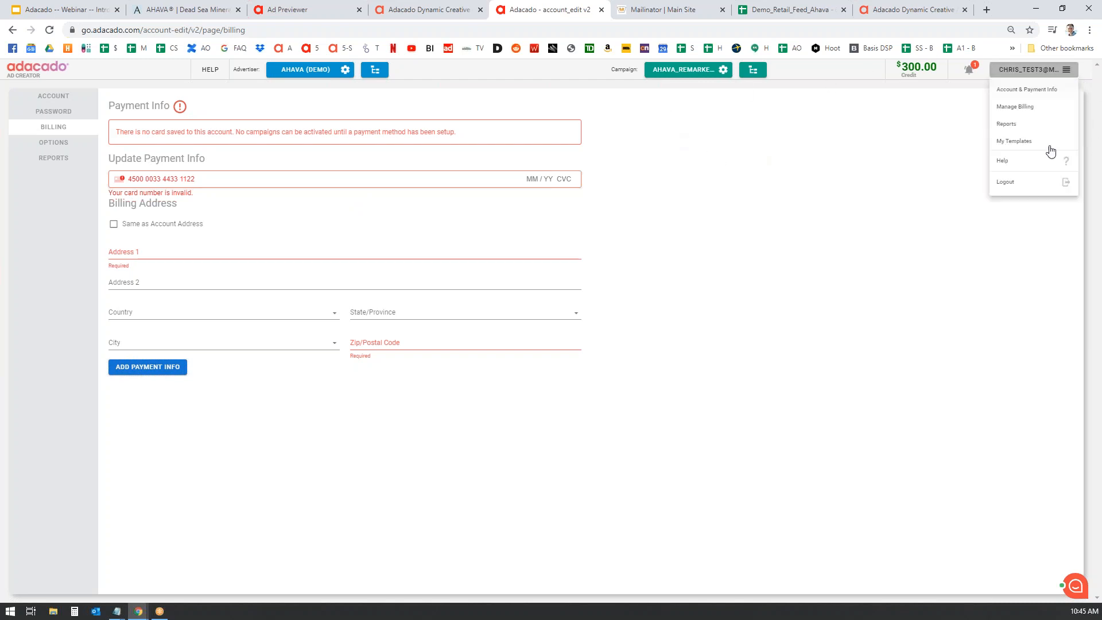
pyautogui.click(1014, 185)
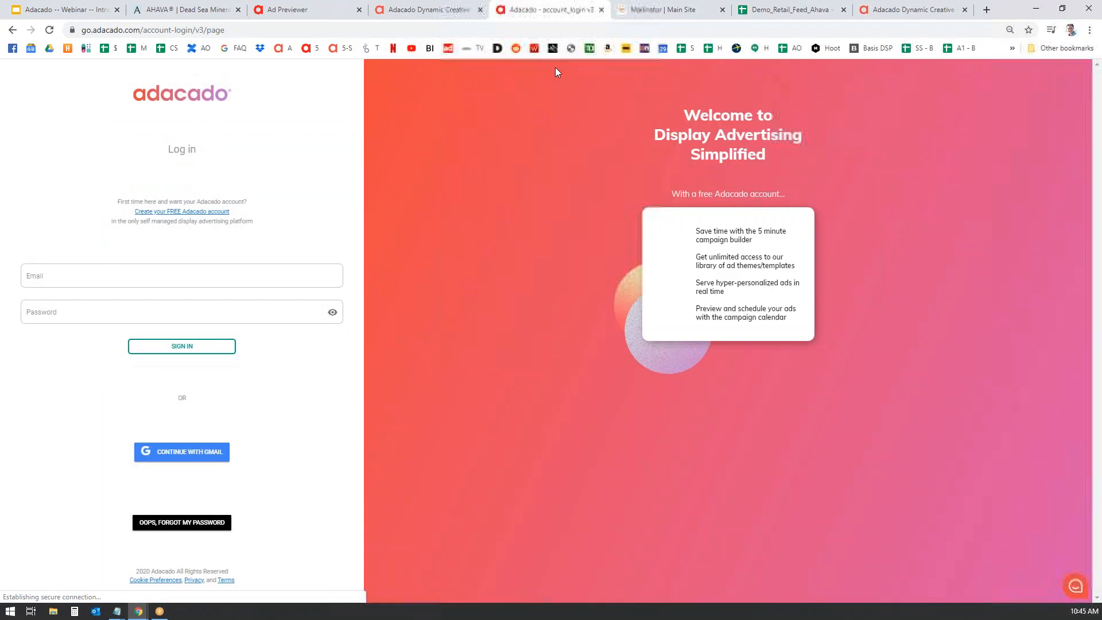
pyautogui.click(172, 281)
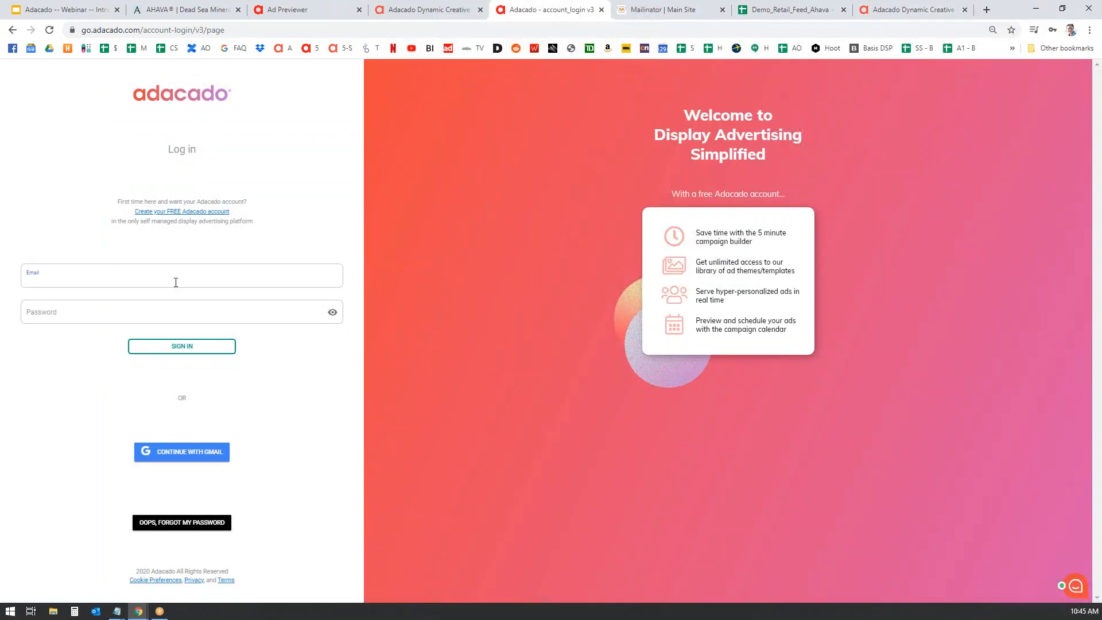
pyautogui.press('Tab')
pyautogui.write('•')
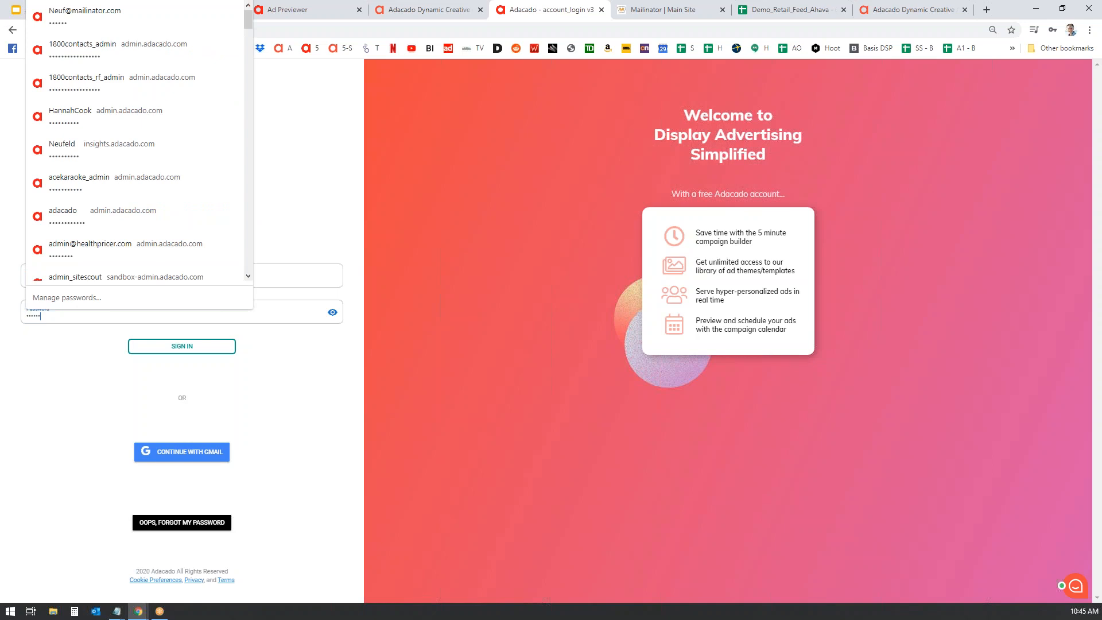
pyautogui.write('•••••')
pyautogui.press('Return')
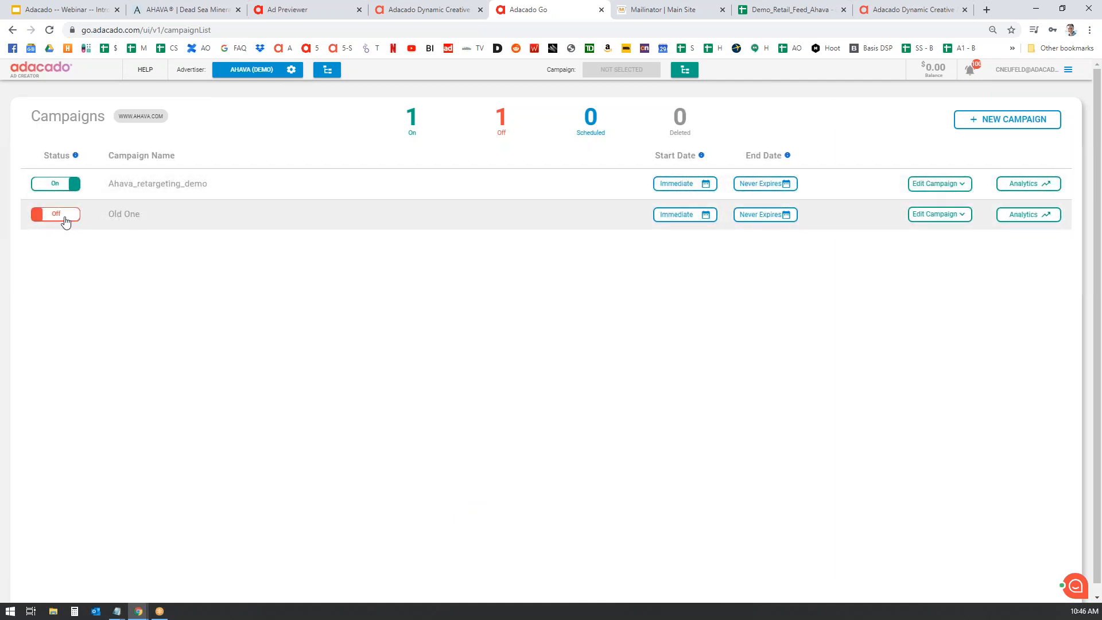
# - Toggle Ahava_retargeting_demo off and on twice, leaving it On, and open its Publishing page
pyautogui.click(57, 186)
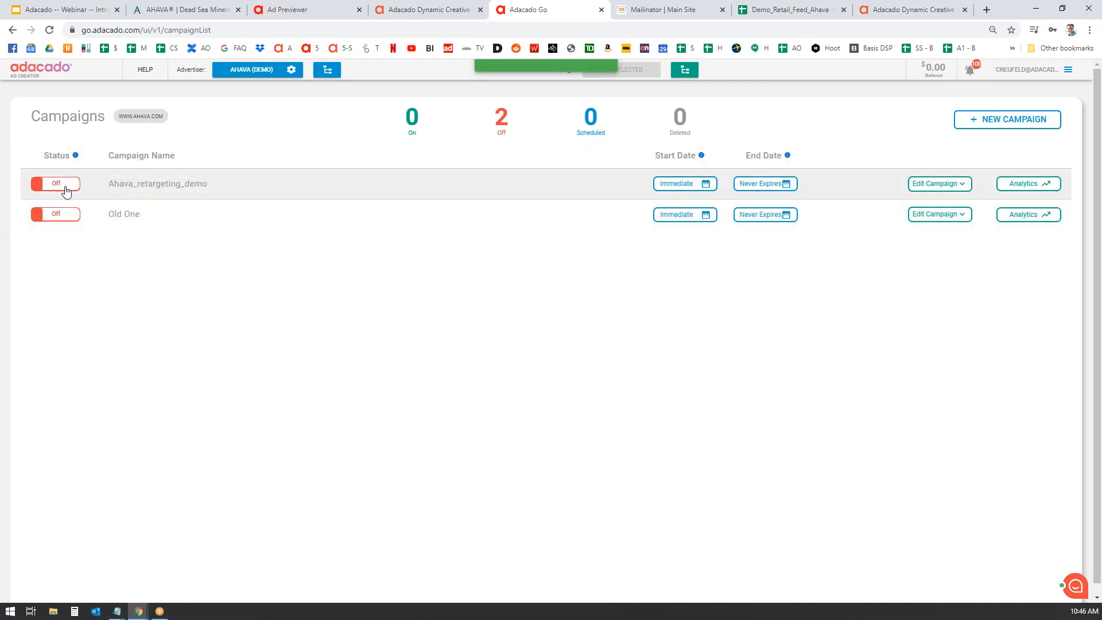
pyautogui.click(71, 190)
pyautogui.click(74, 191)
pyautogui.click(73, 190)
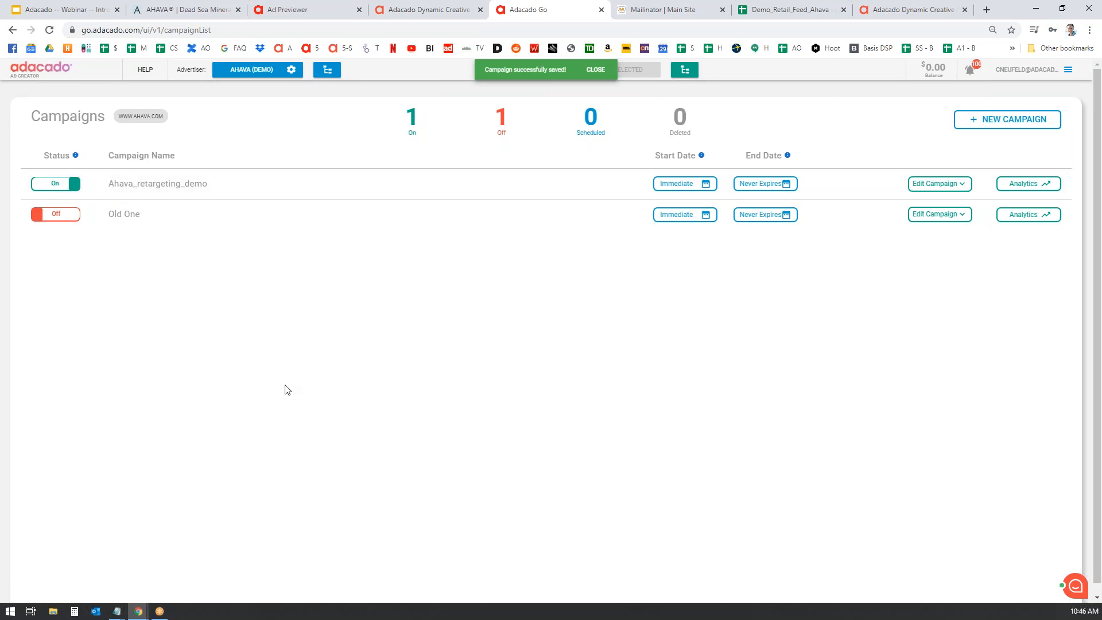
pyautogui.click(962, 183)
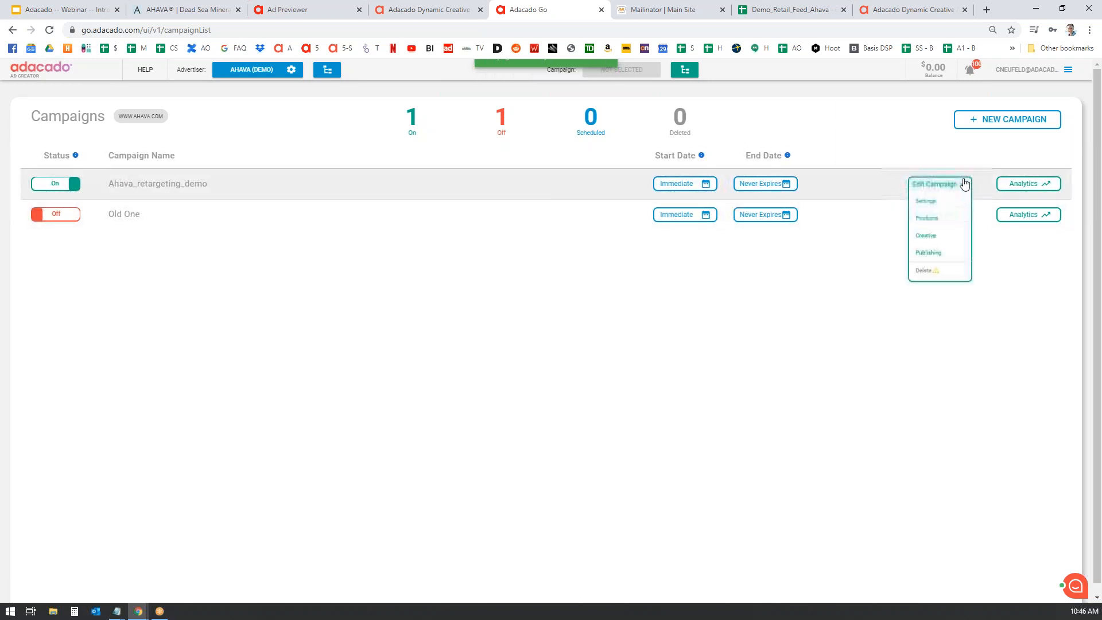
pyautogui.click(938, 255)
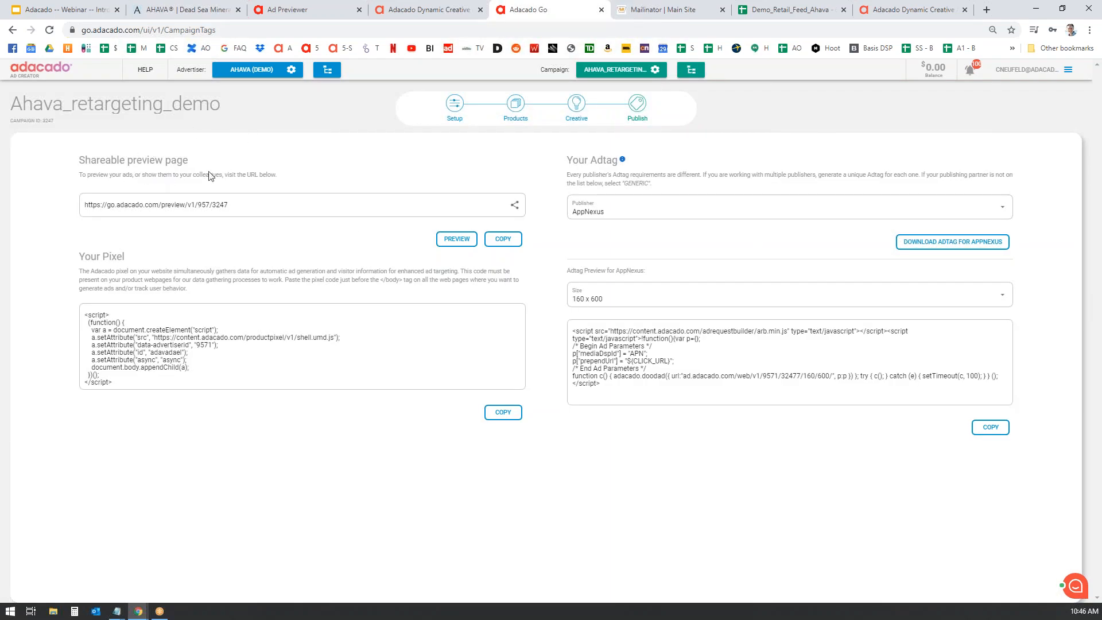
# - Preview the Modena ads, select the tracking pixel code, then return to the Campaigns list
pyautogui.click(468, 244)
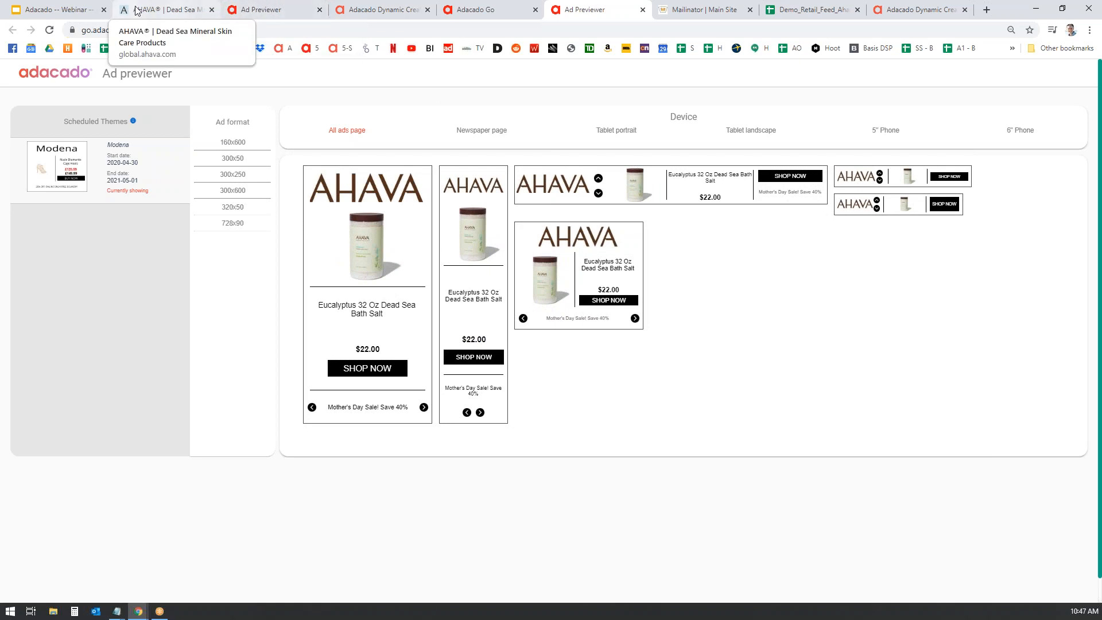
pyautogui.click(492, 13)
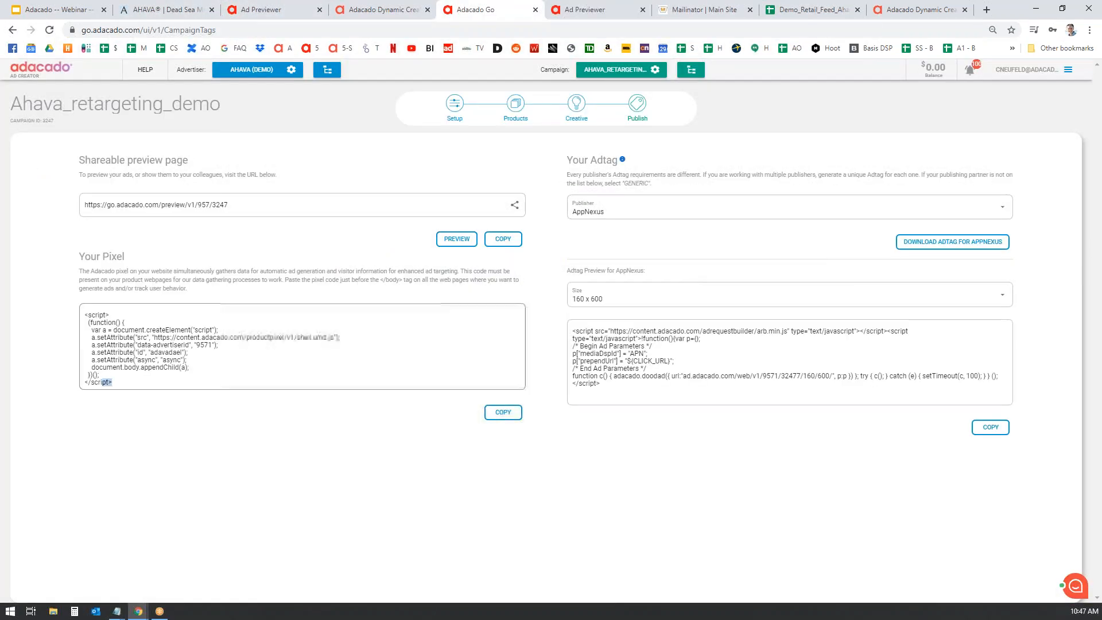
pyautogui.moveTo(125, 384); pyautogui.dragTo(89, 306)
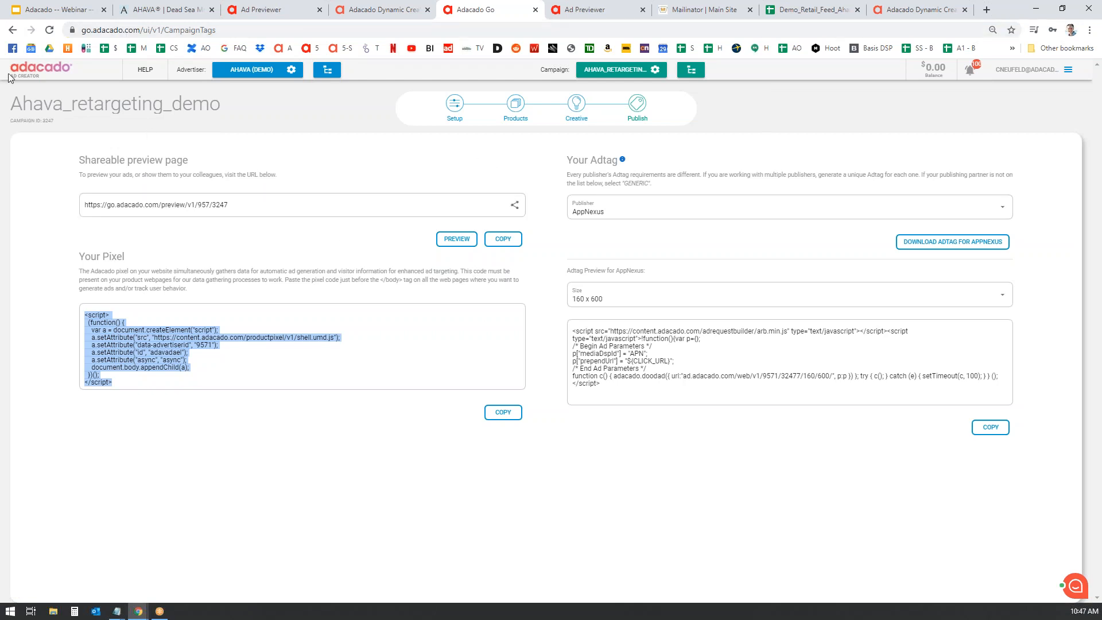
pyautogui.click(27, 71)
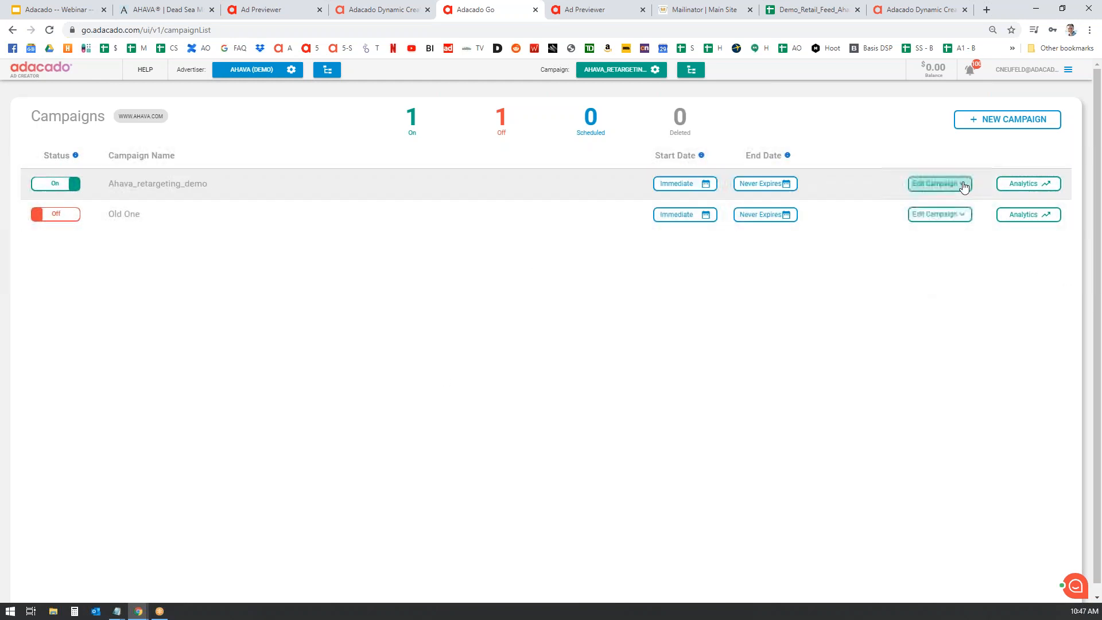
# - Save Ahava_retargeting_demo's objective as Last viewed + Gender and go back to Campaigns
pyautogui.click(933, 184)
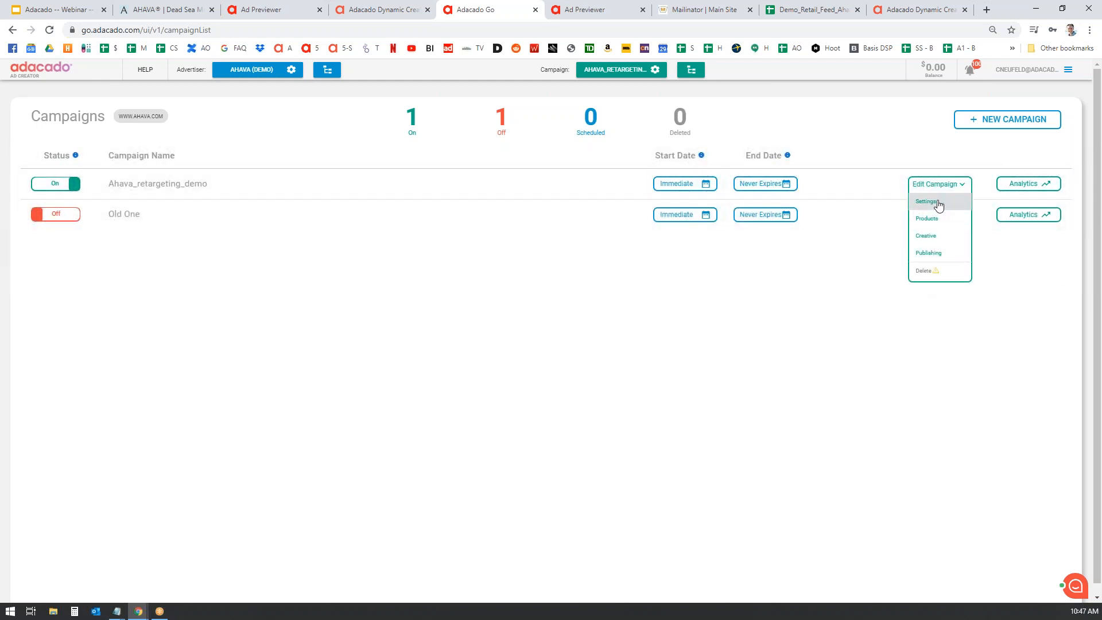
pyautogui.click(938, 204)
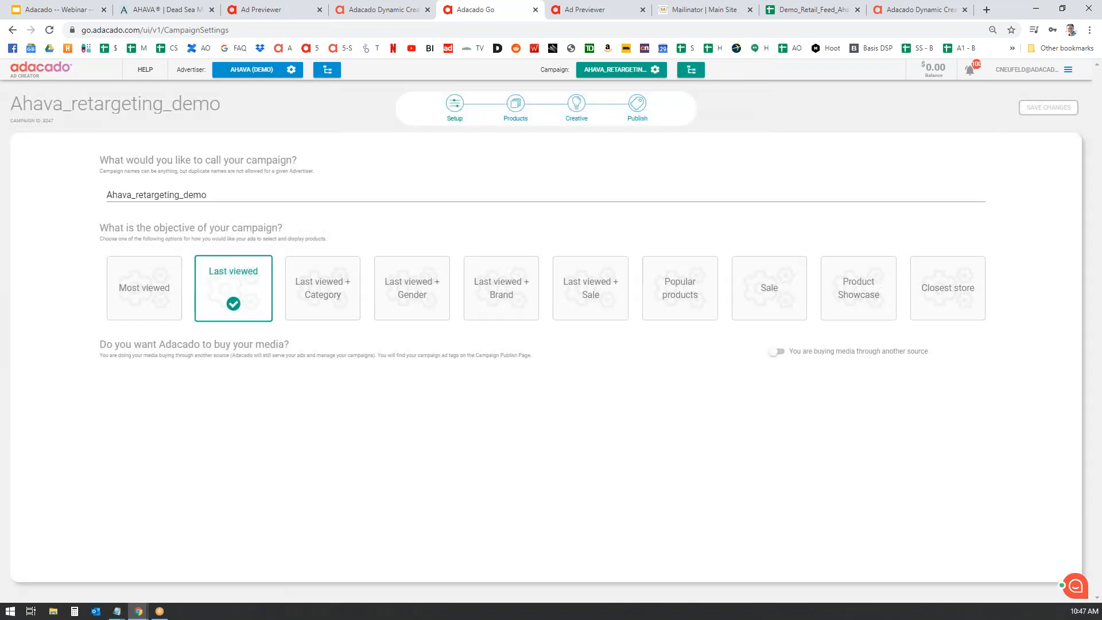
pyautogui.click(154, 289)
pyautogui.click(252, 287)
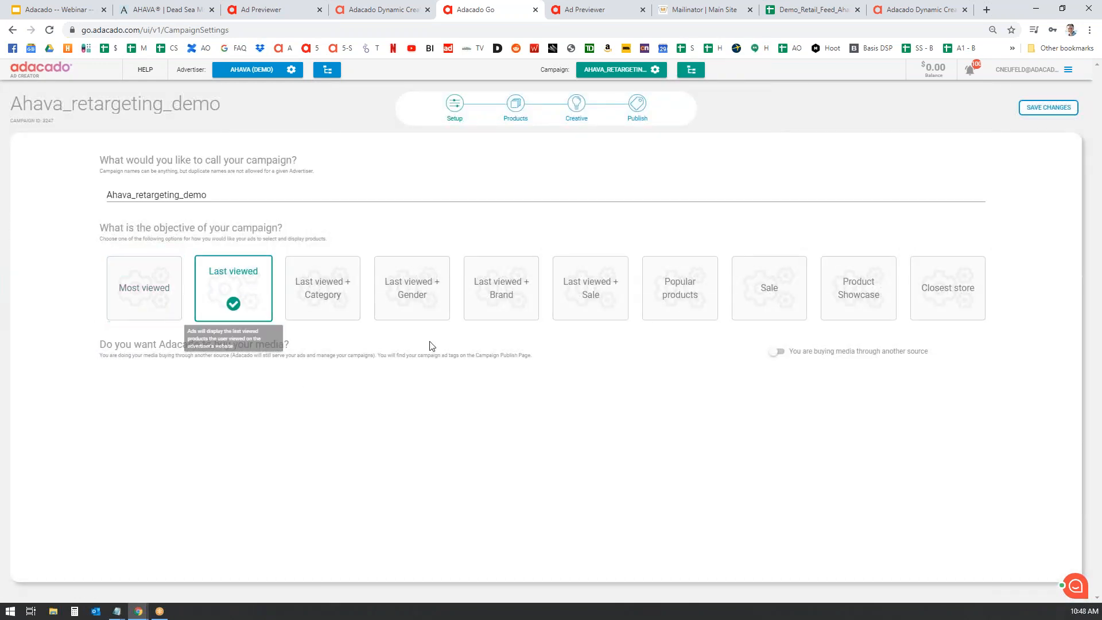
pyautogui.click(412, 290)
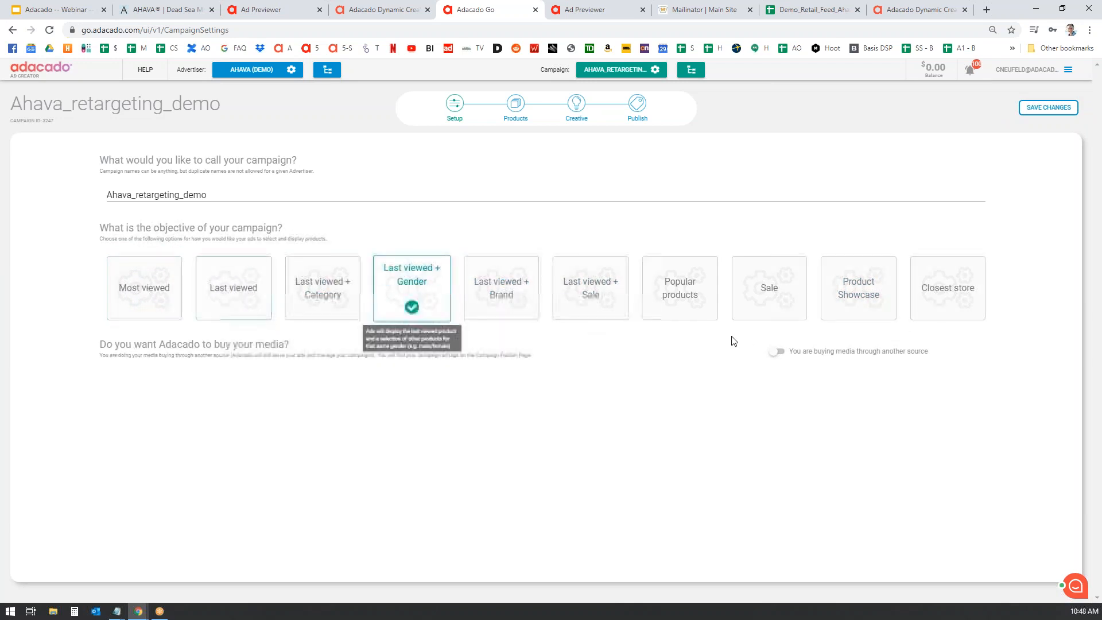
pyautogui.click(1049, 107)
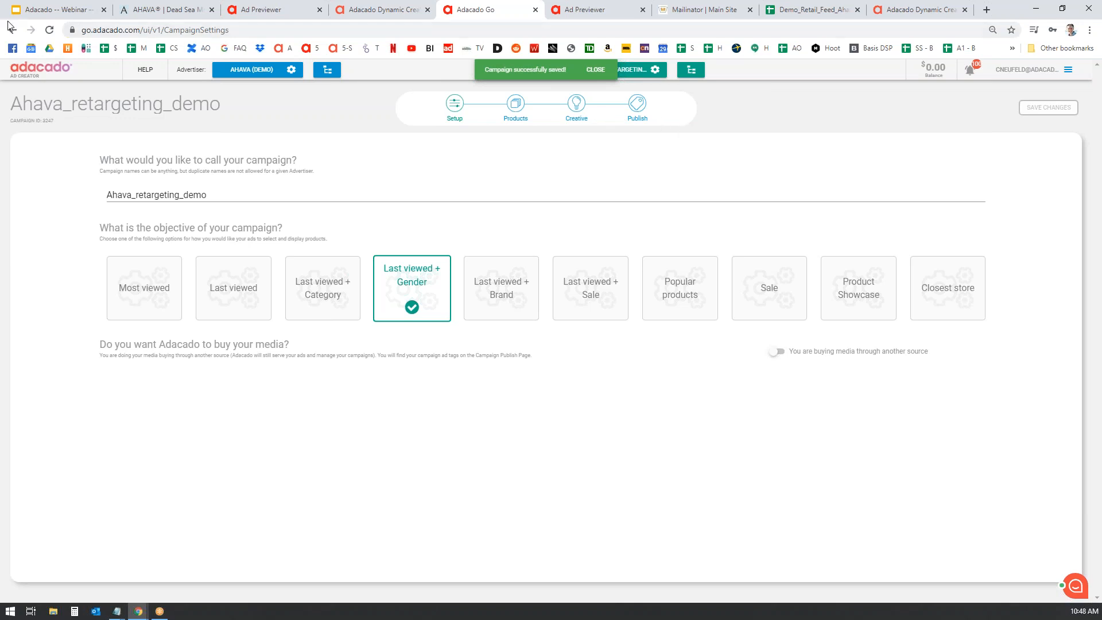
pyautogui.click(12, 29)
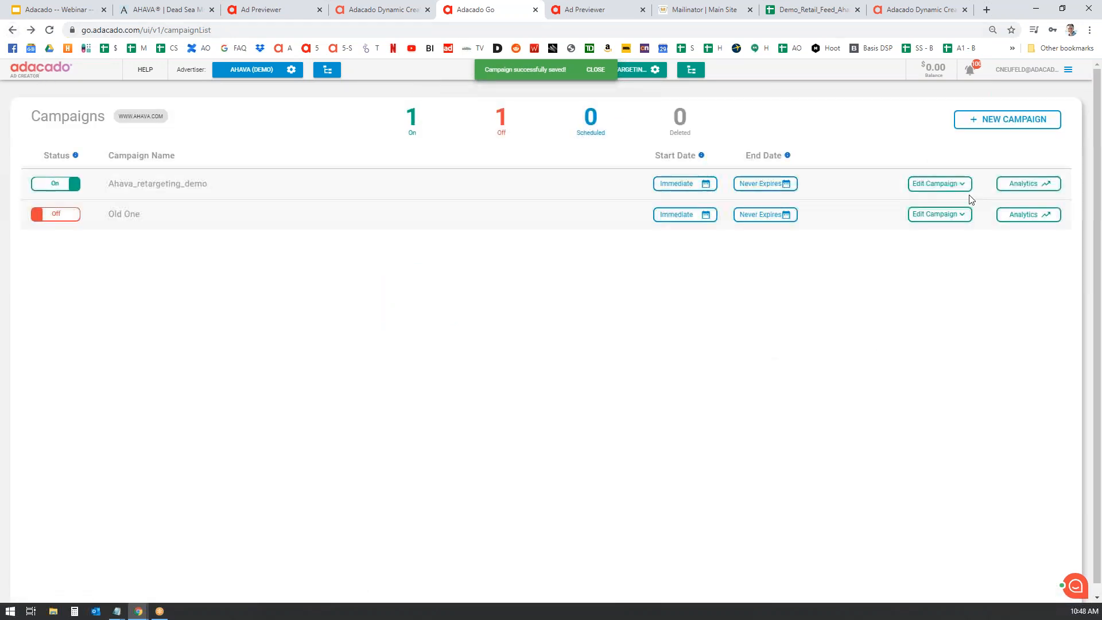
# - In Old One's creative, set the Promotion Text to '50% of Mothers day' and save all
pyautogui.click(940, 214)
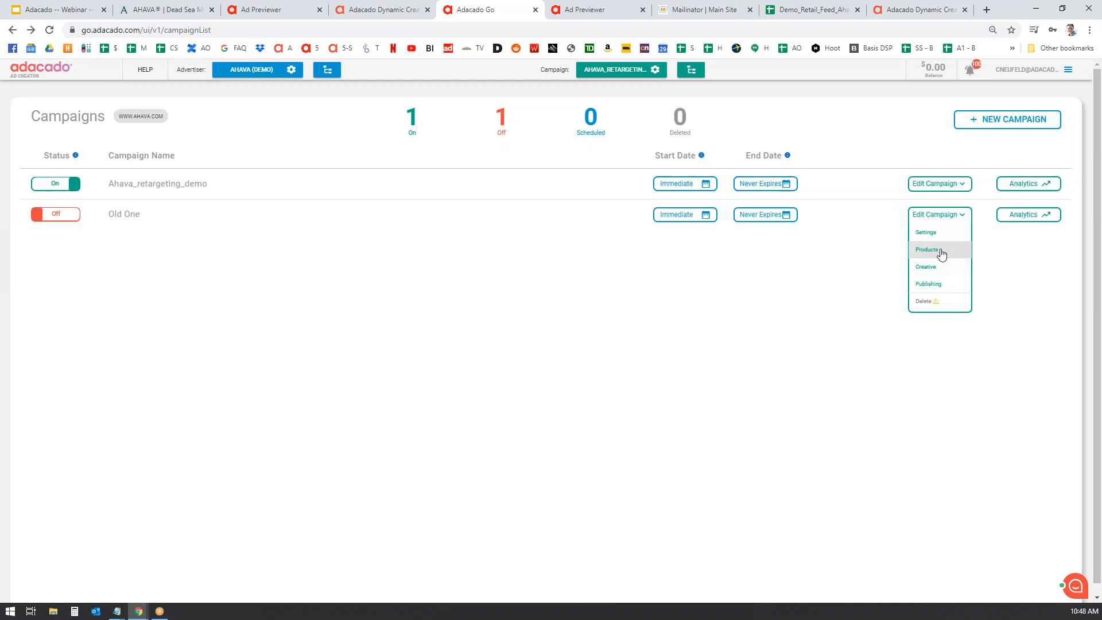
pyautogui.click(941, 267)
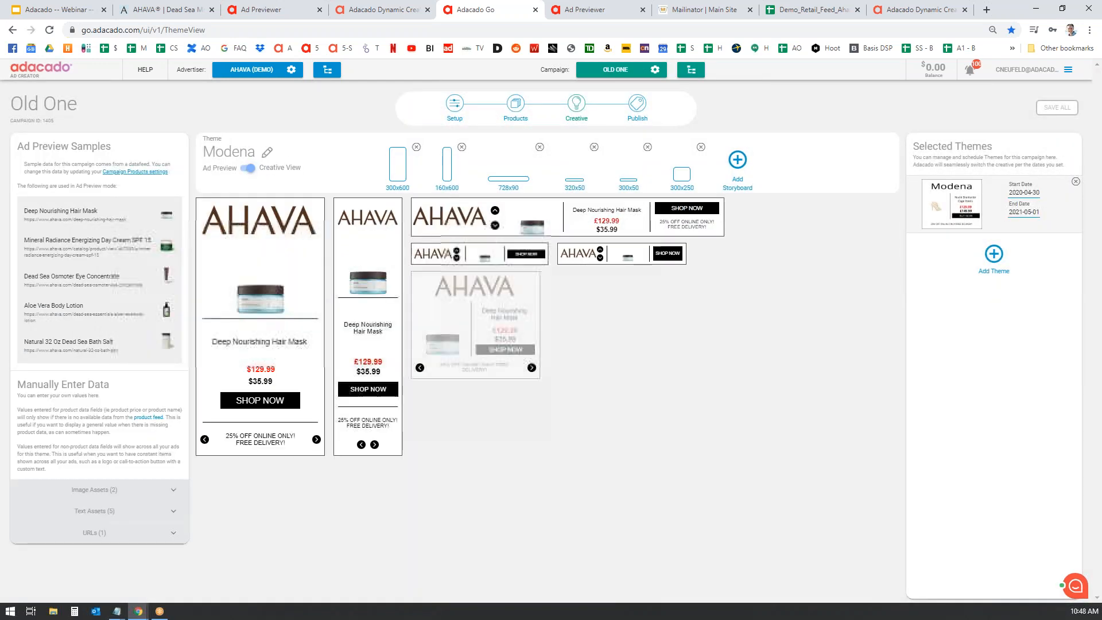
pyautogui.click(179, 515)
pyautogui.scroll(-2, 325, 485)
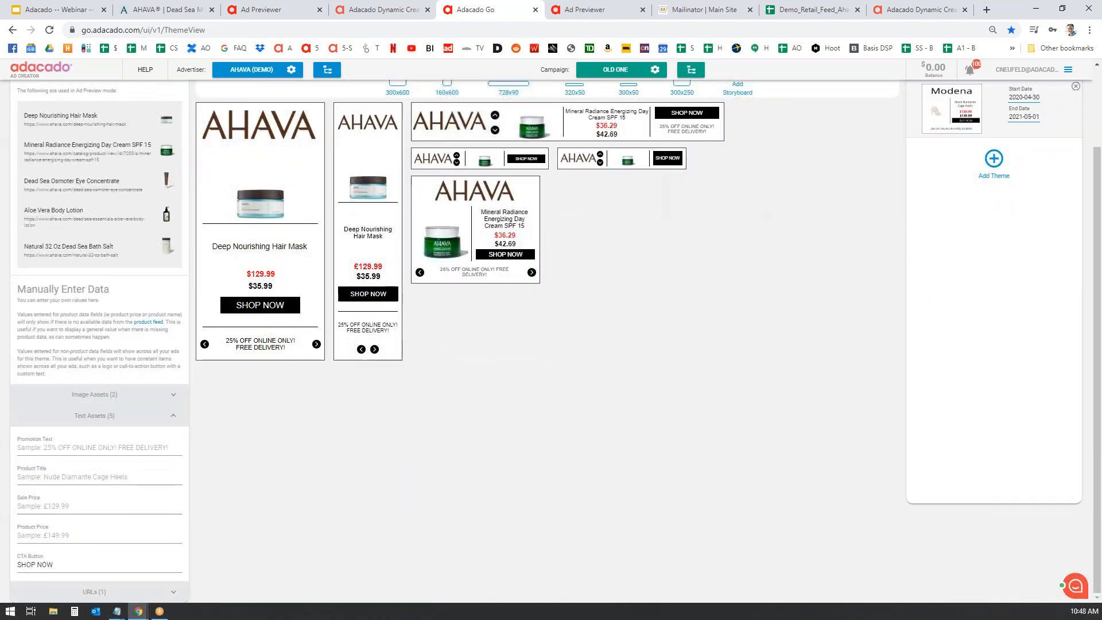
pyautogui.click(98, 448)
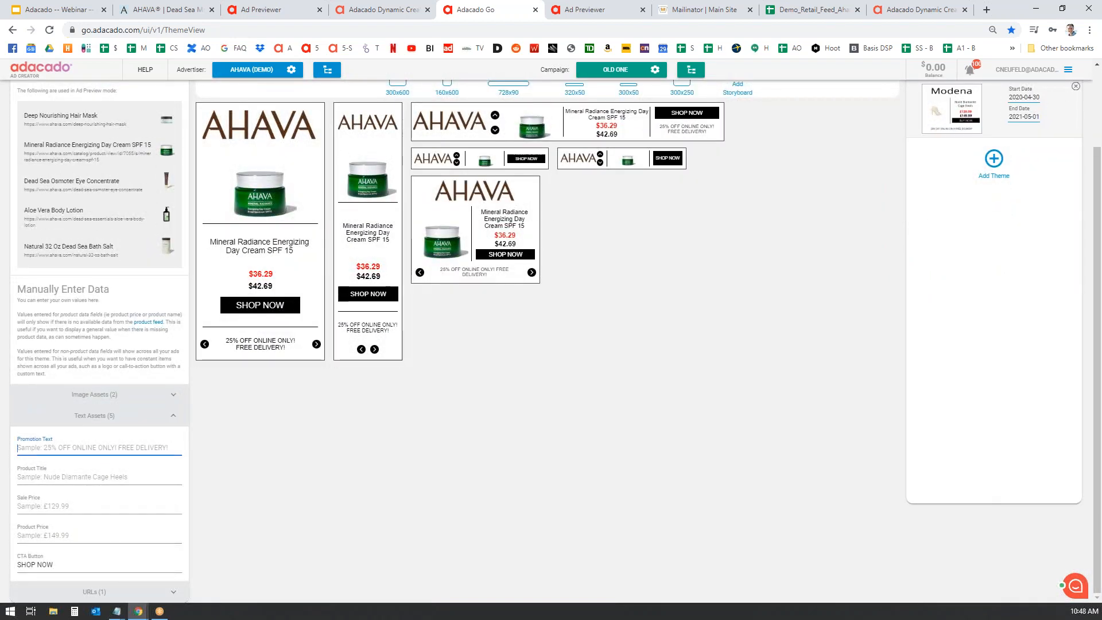
pyautogui.write('50% of MO')
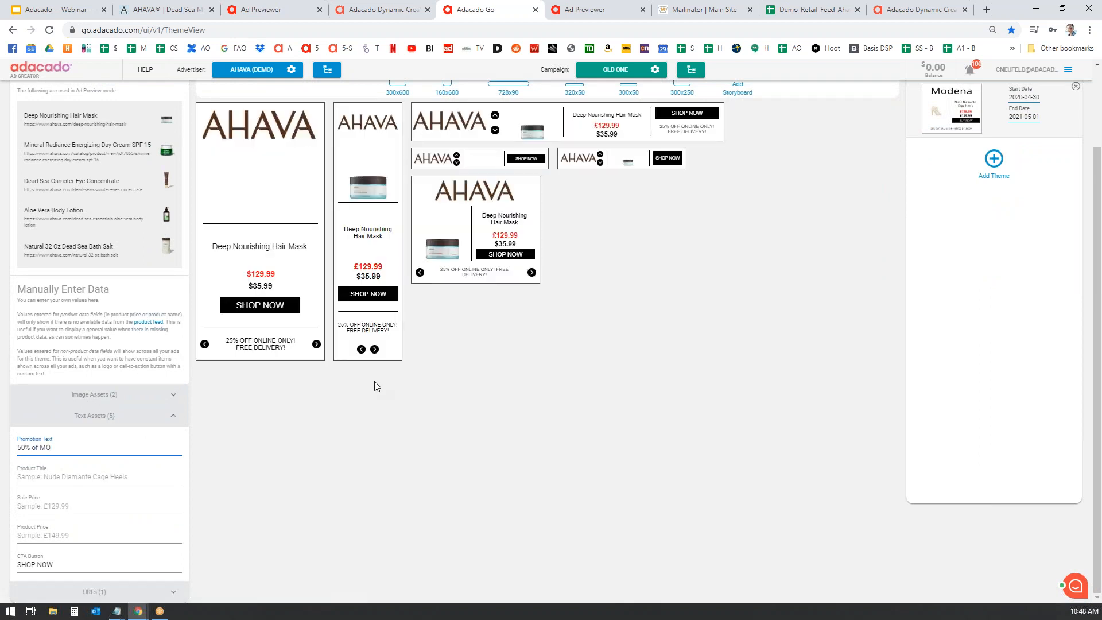
pyautogui.write('ther')
pyautogui.press('BackSpace')
pyautogui.press('BackSpace')
pyautogui.press('BackSpace')
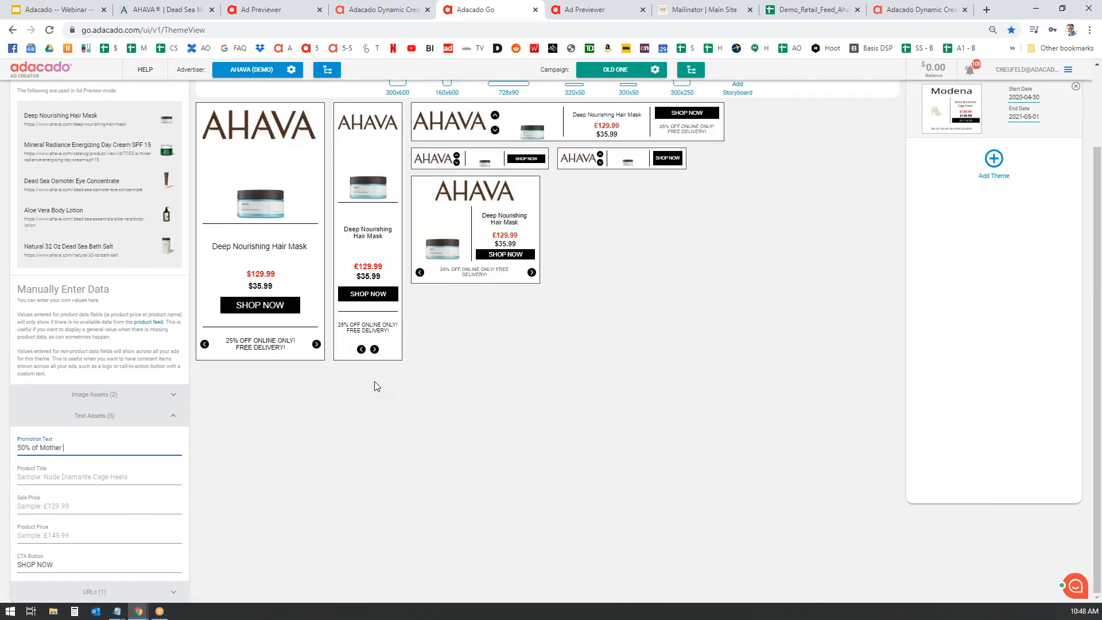
pyautogui.write('hers day')
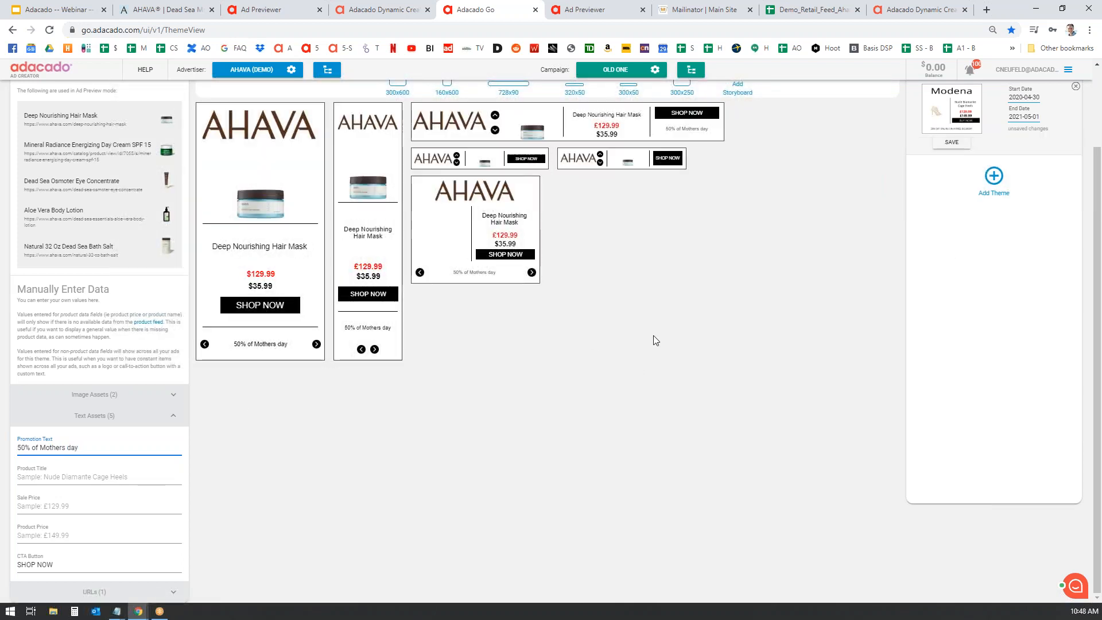
pyautogui.scroll(2, 655, 340)
pyautogui.click(1061, 109)
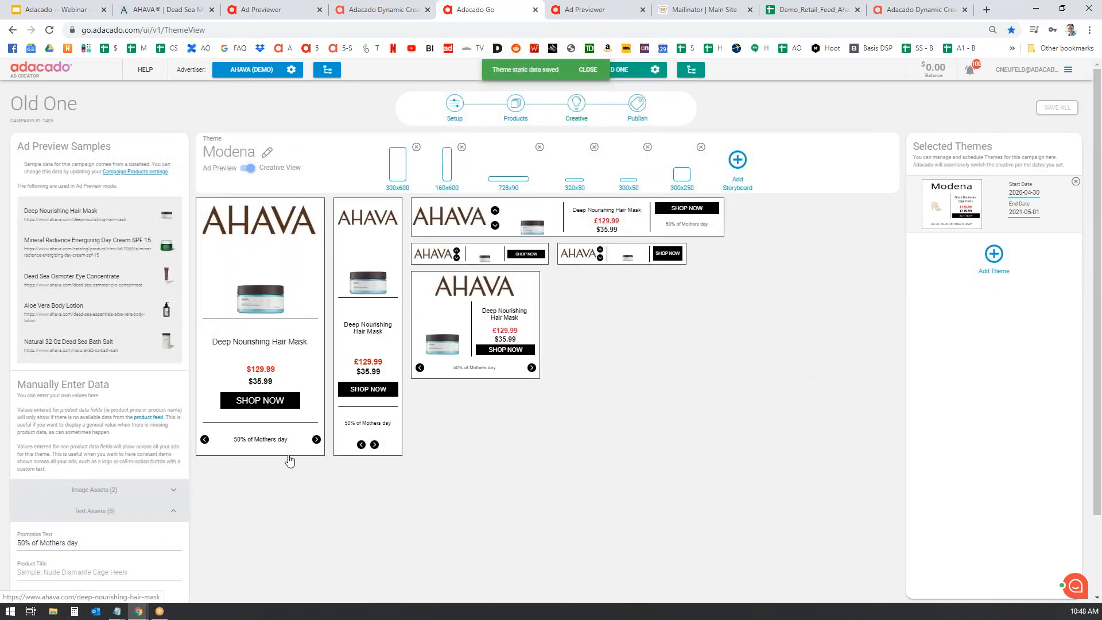
# - Reload both Ad Previewer tabs, then close the extra previewer tab
pyautogui.click(597, 9)
pyautogui.click(50, 30)
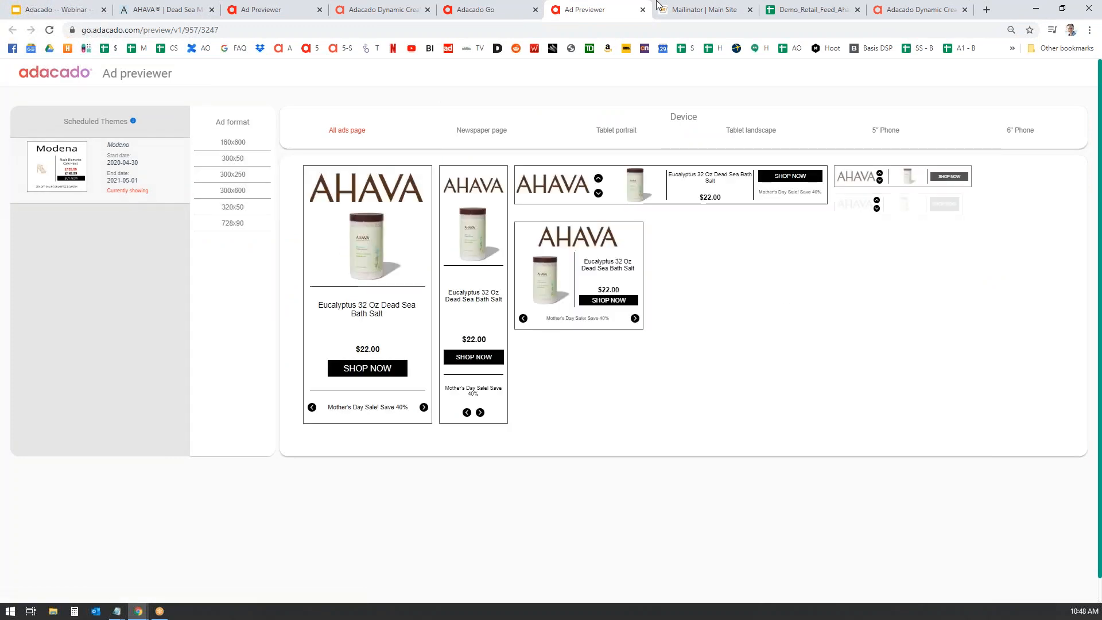
pyautogui.click(252, 10)
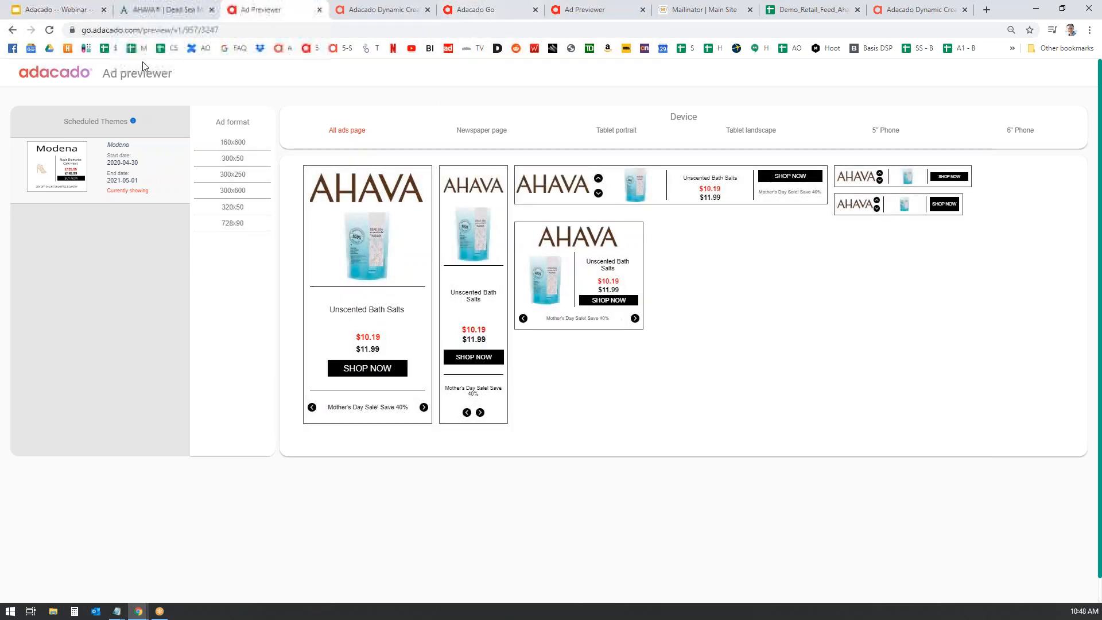
pyautogui.click(50, 30)
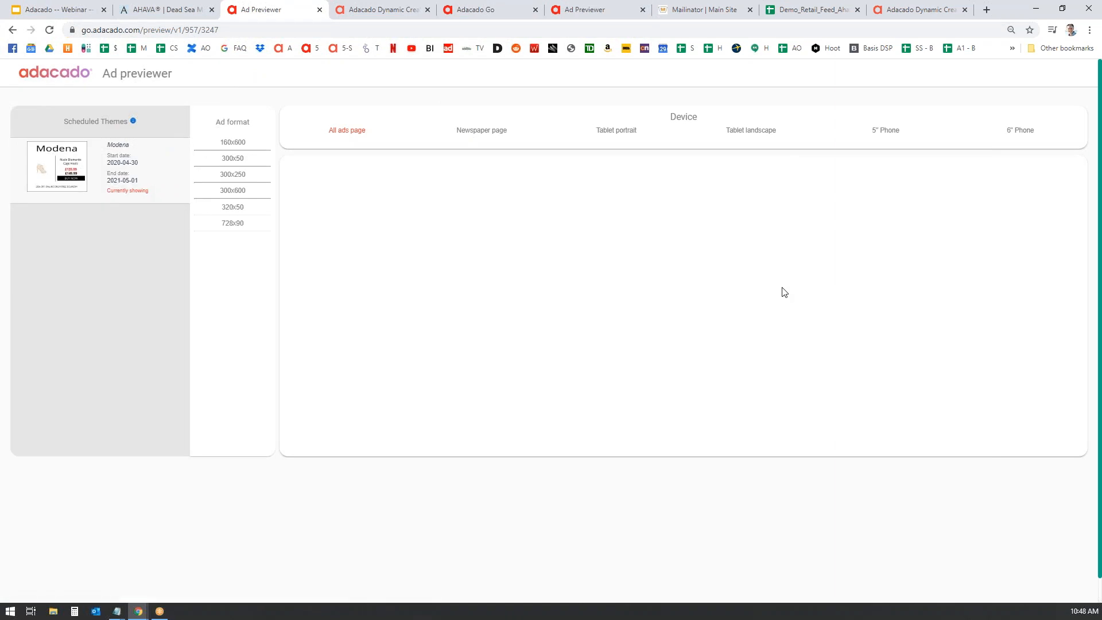
pyautogui.click(320, 10)
pyautogui.click(388, 9)
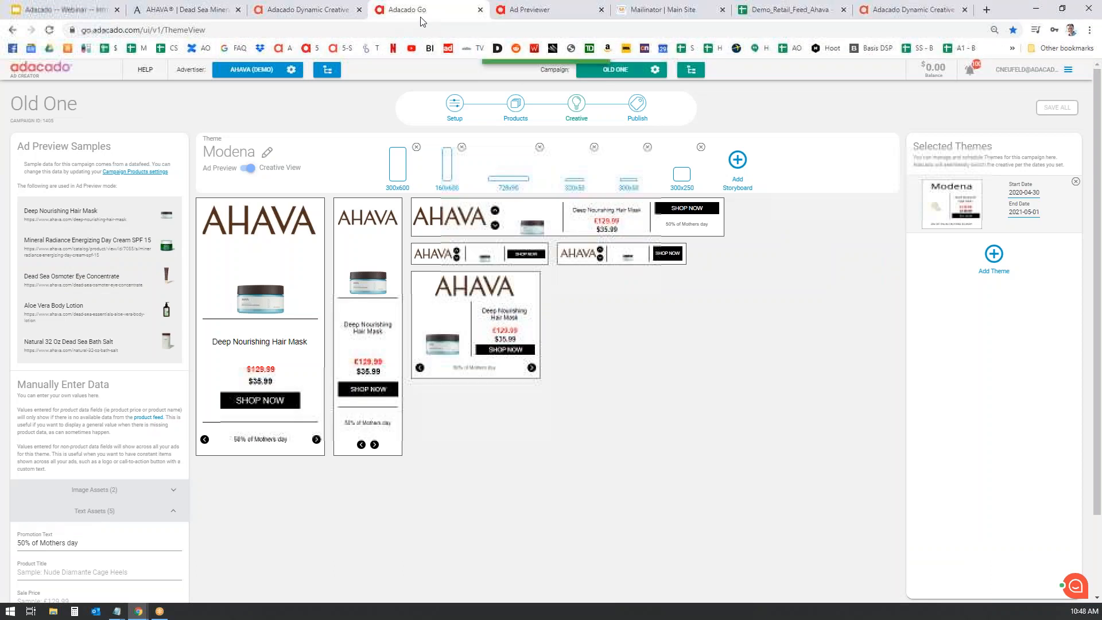
# - Check Old One's shareable preview from Publish, close it, and return to the Campaigns list
pyautogui.click(636, 108)
pyautogui.click(467, 242)
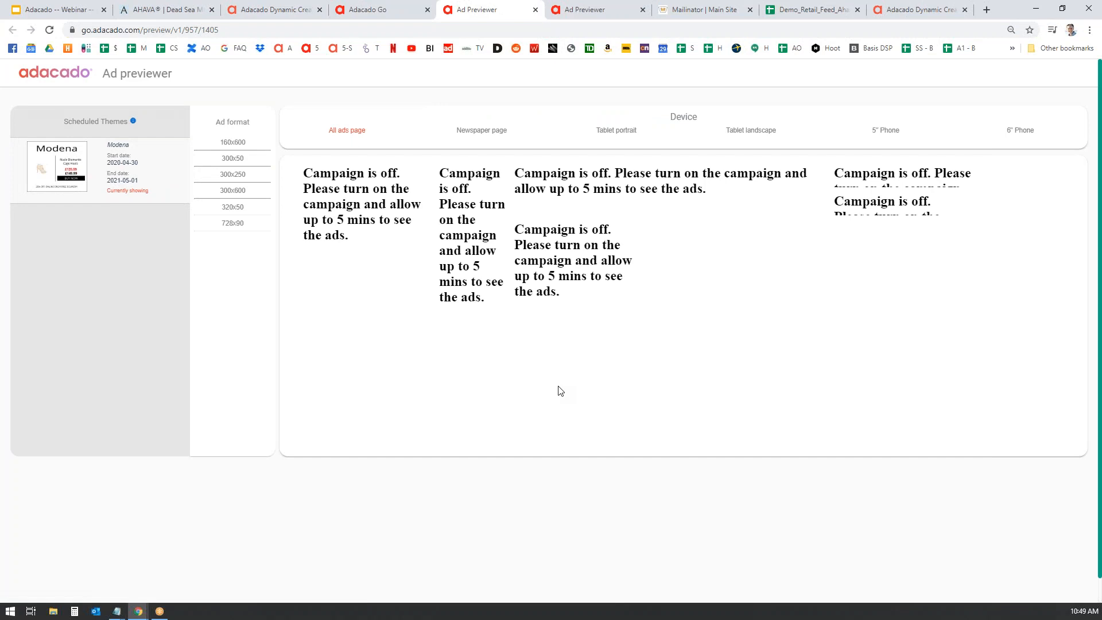
pyautogui.click(371, 11)
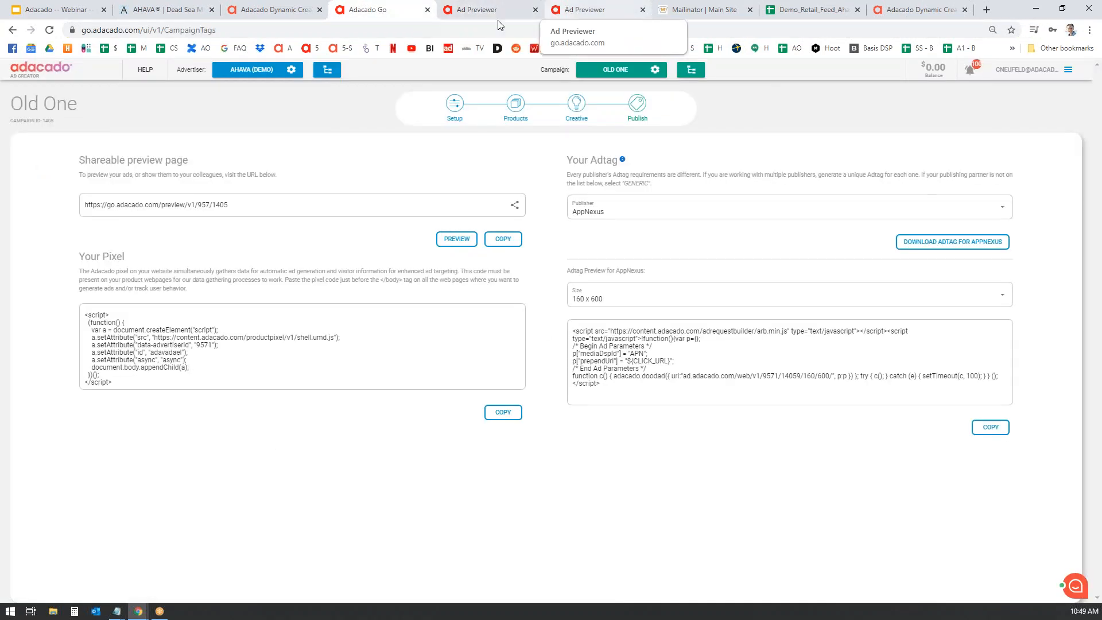
pyautogui.click(497, 12)
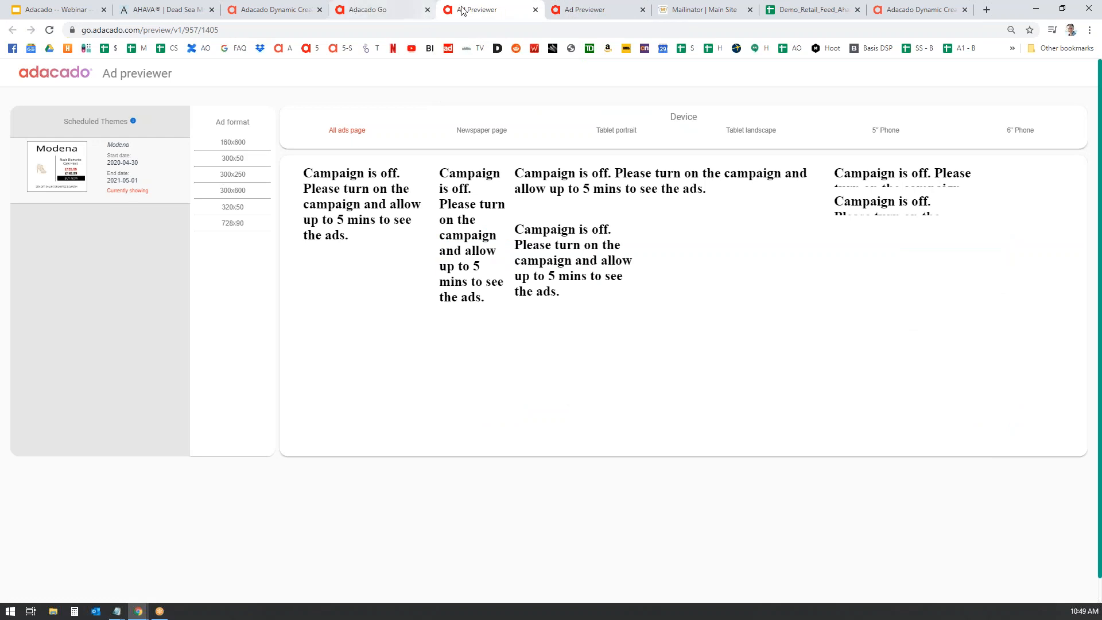
pyautogui.click(536, 10)
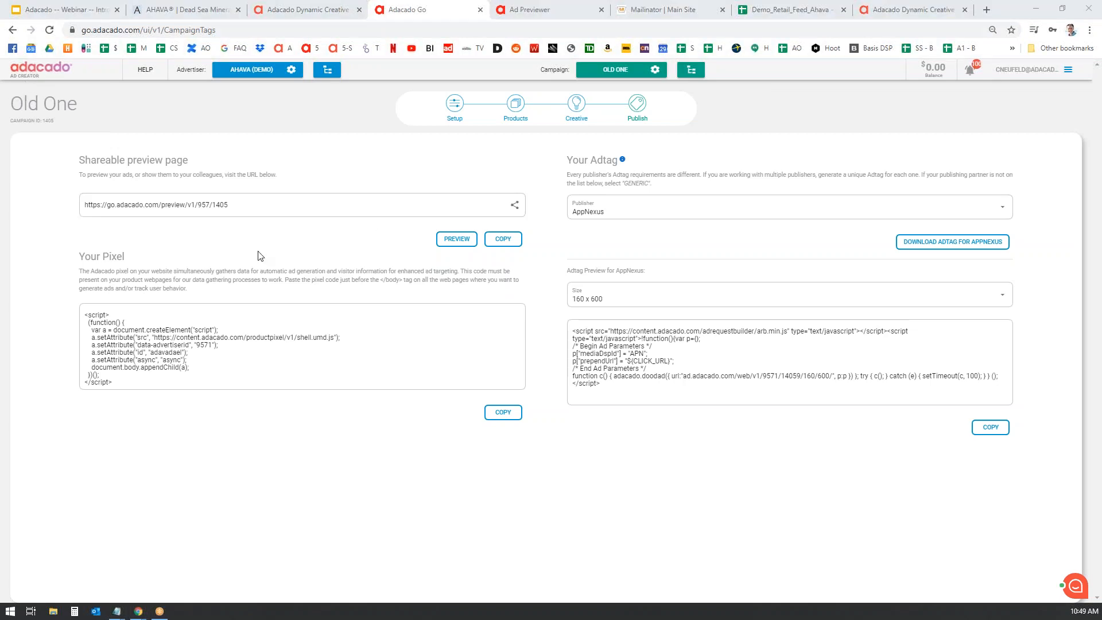
pyautogui.click(41, 71)
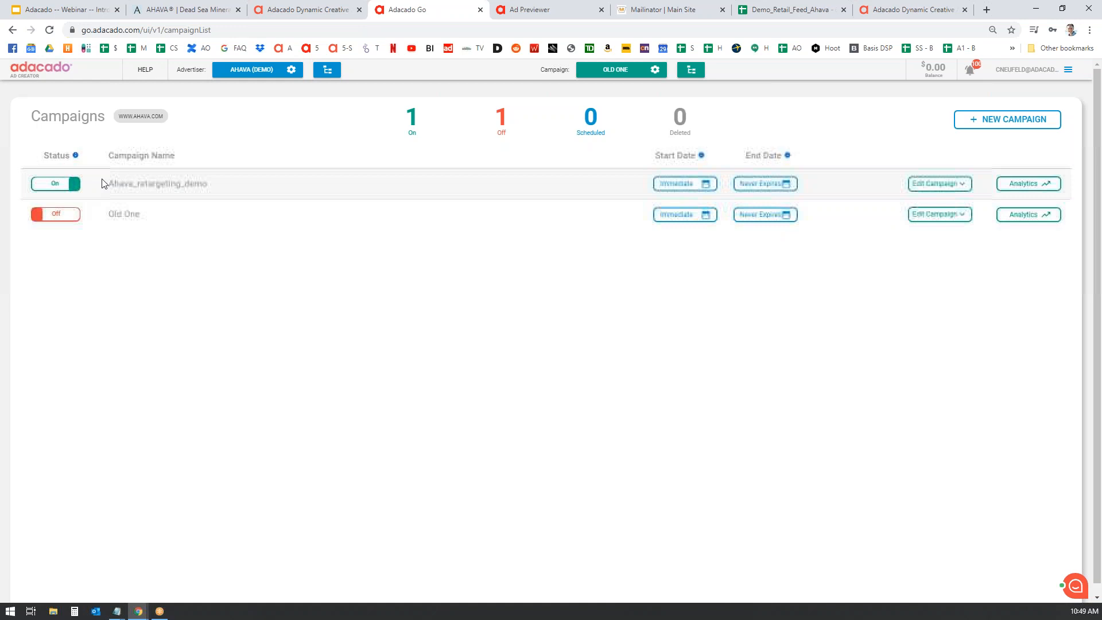
# - Switch Old One On and check the live ads in the Ad Previewer
pyautogui.click(55, 214)
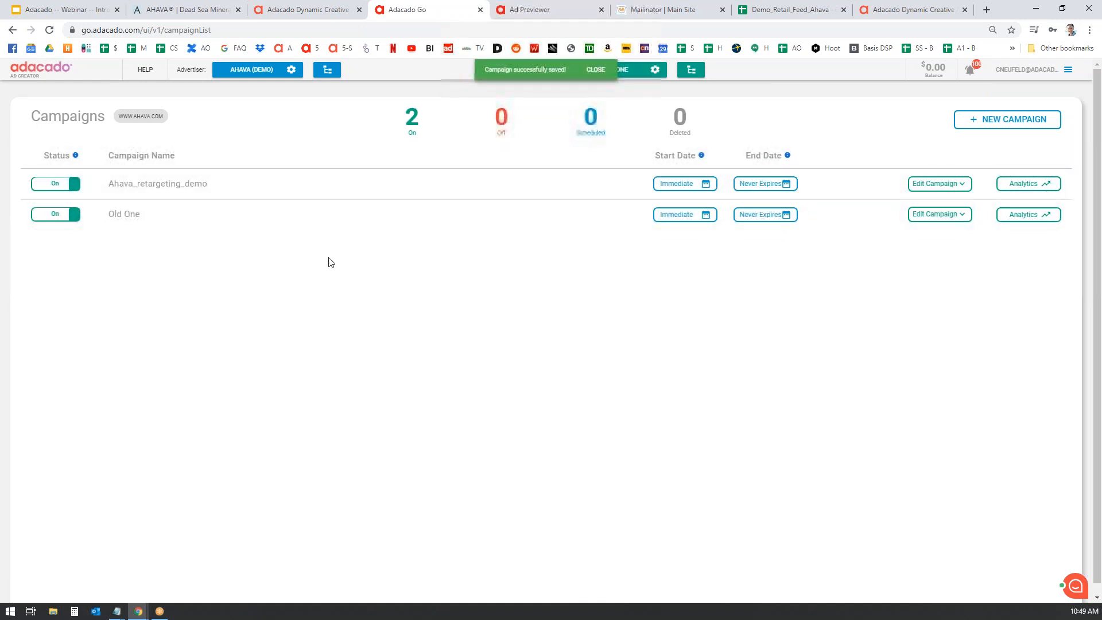
pyautogui.click(522, 9)
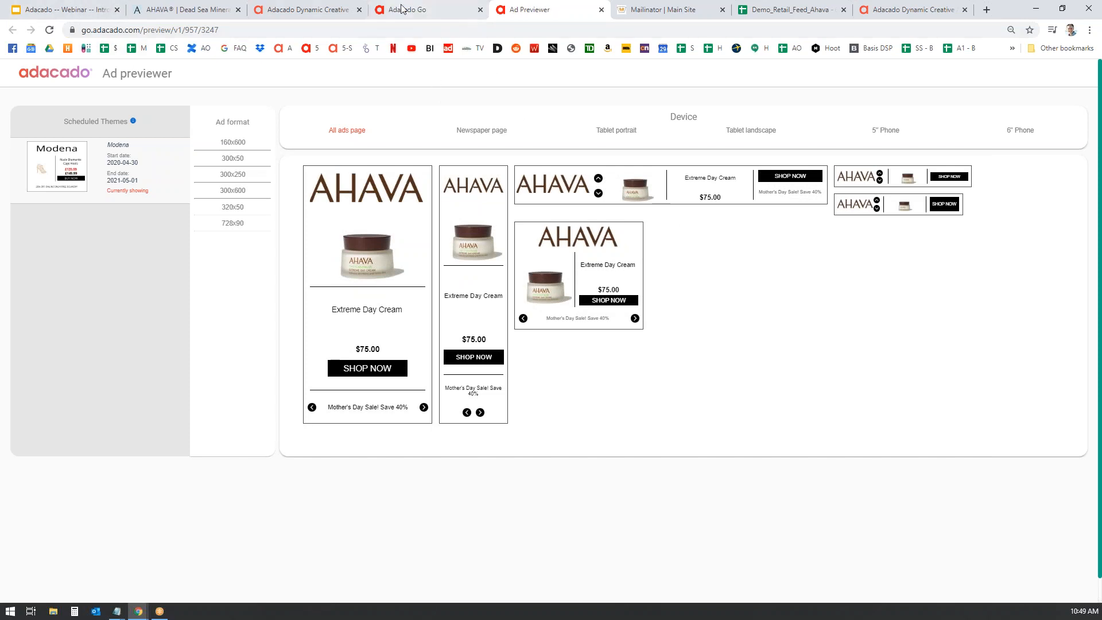
pyautogui.click(435, 12)
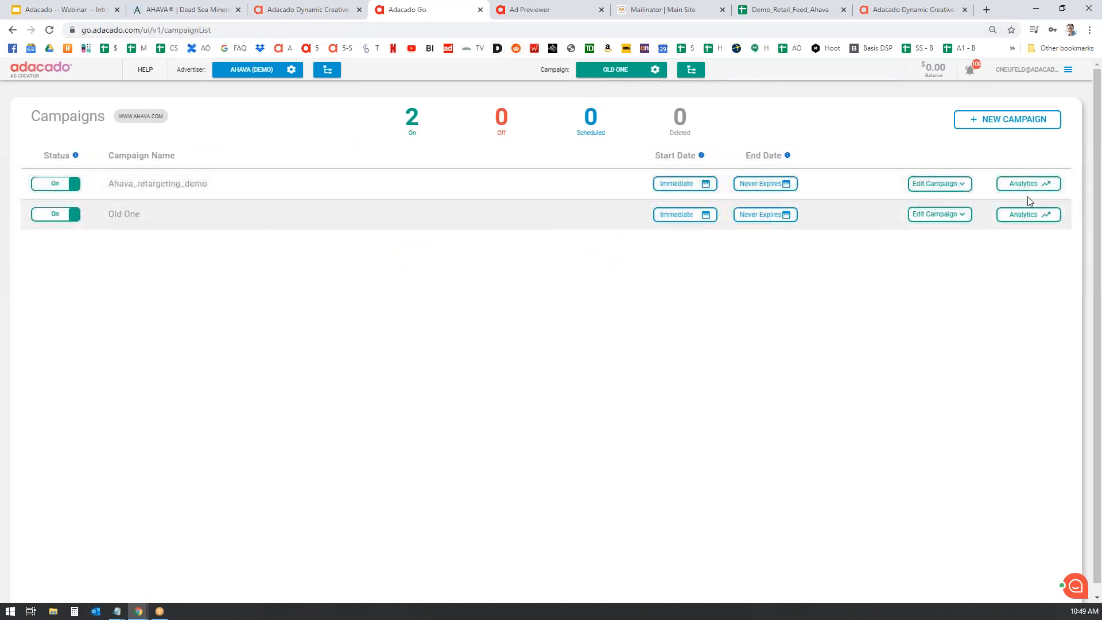
pyautogui.click(962, 184)
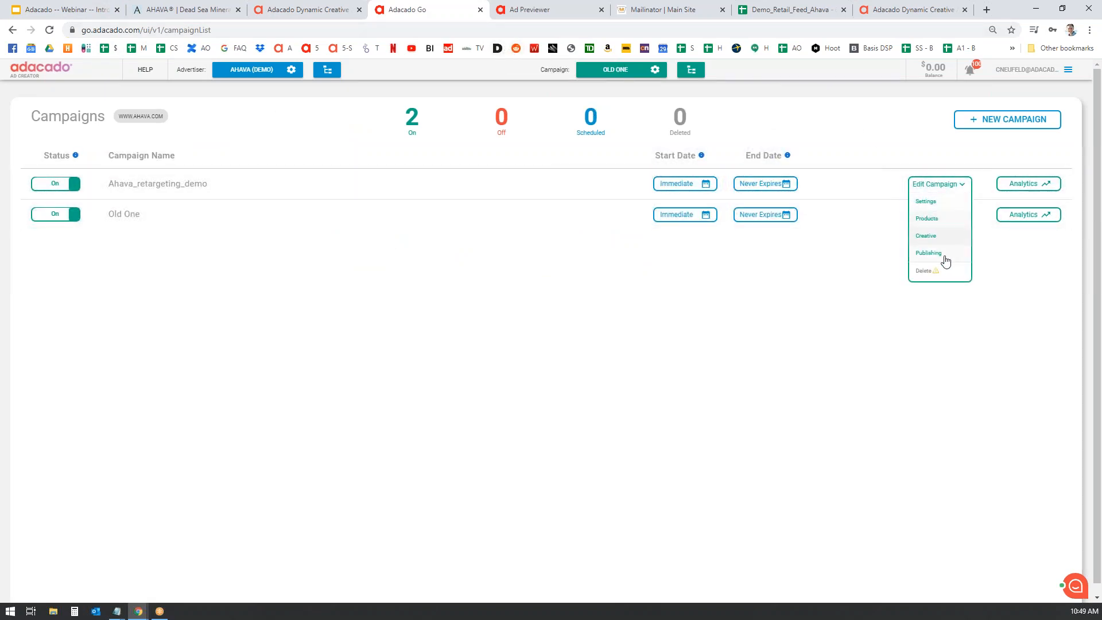
pyautogui.click(832, 322)
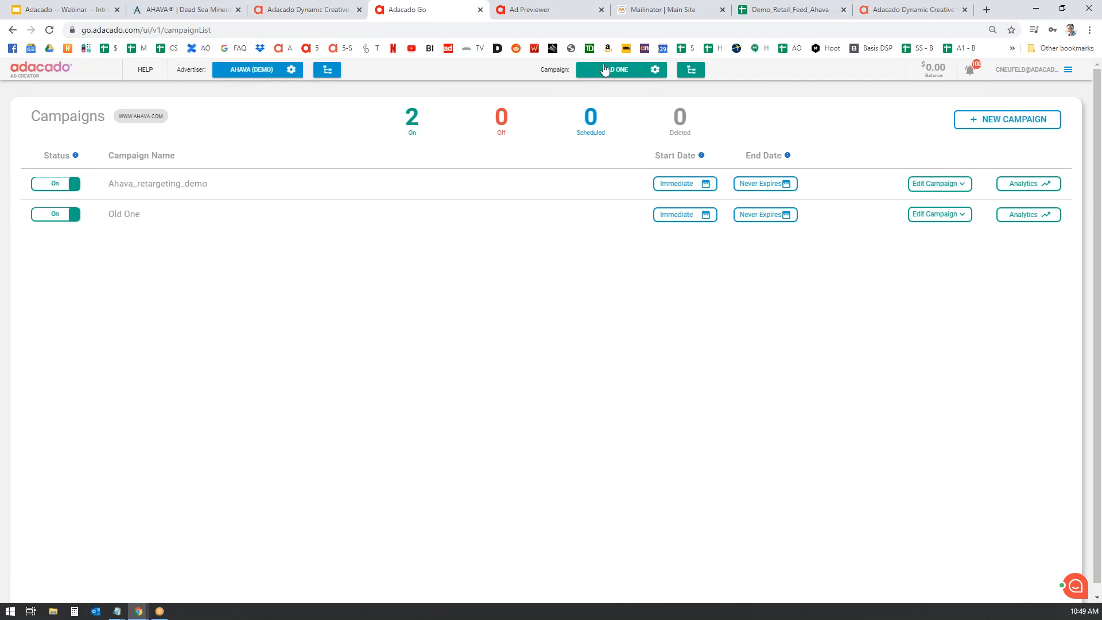
# - Browse all advertisers and start a new advertiser, then cancel it
pyautogui.click(320, 76)
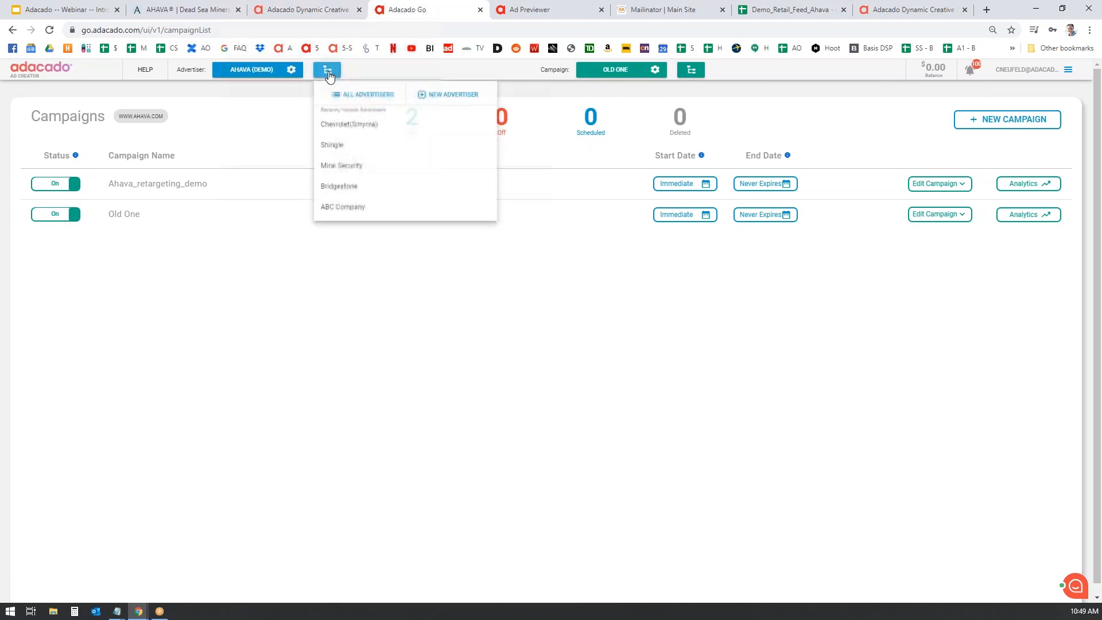
pyautogui.click(376, 96)
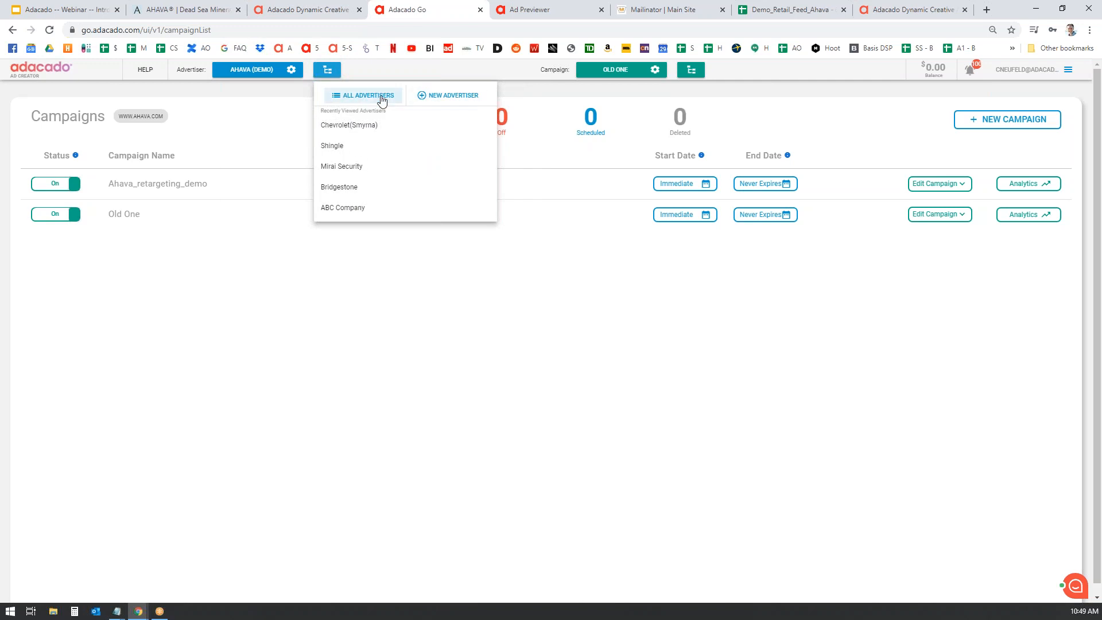
pyautogui.scroll(-10, 443, 184)
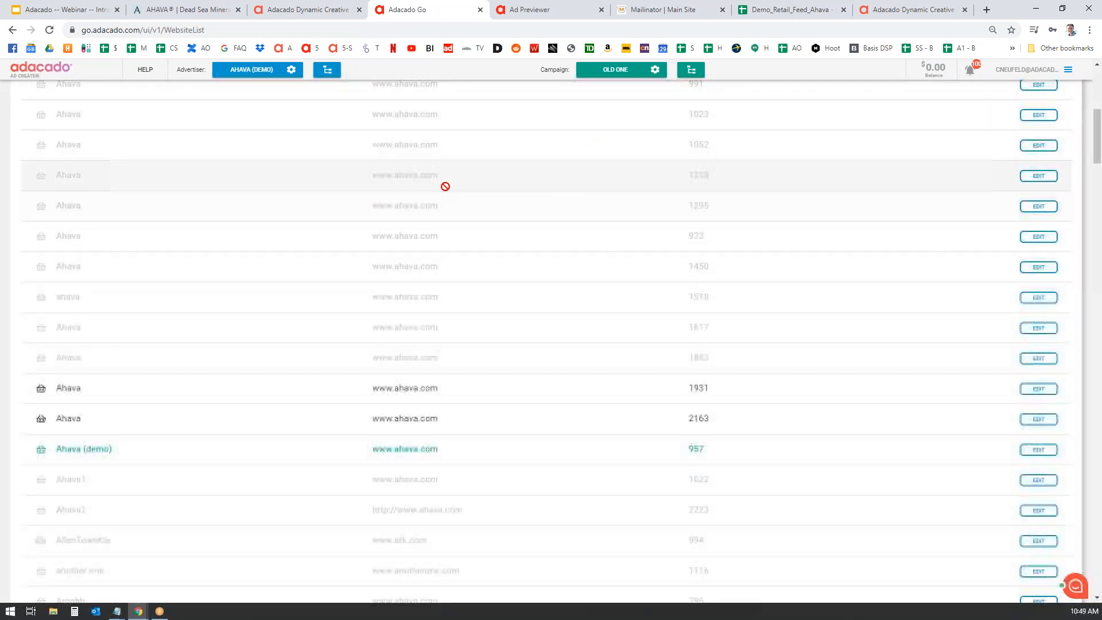
pyautogui.scroll(10, 457, 202)
pyautogui.click(327, 71)
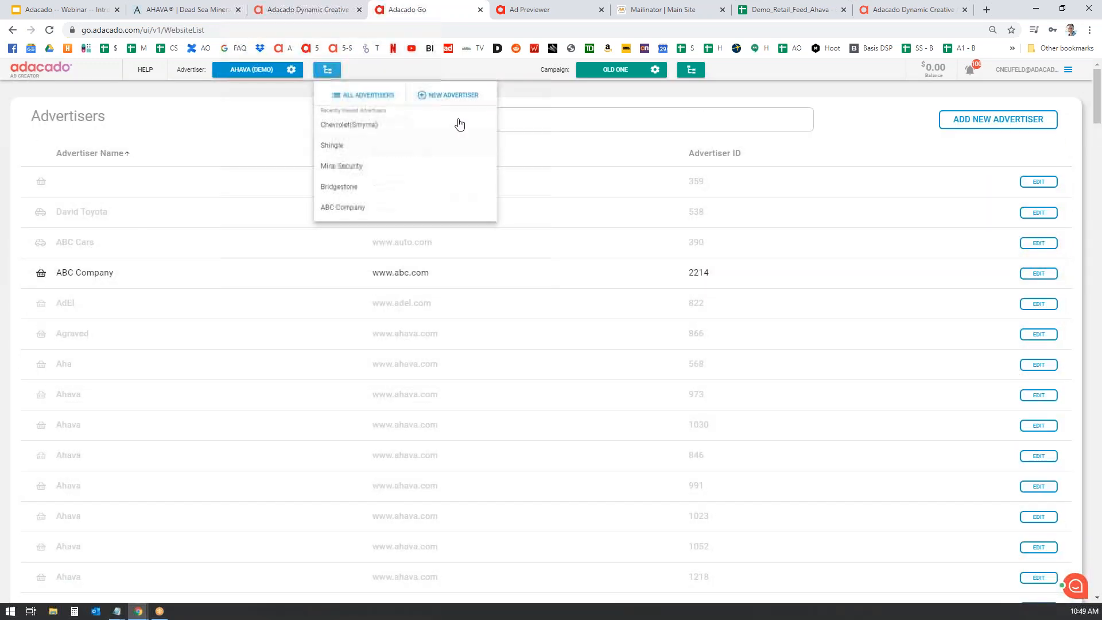
pyautogui.click(460, 96)
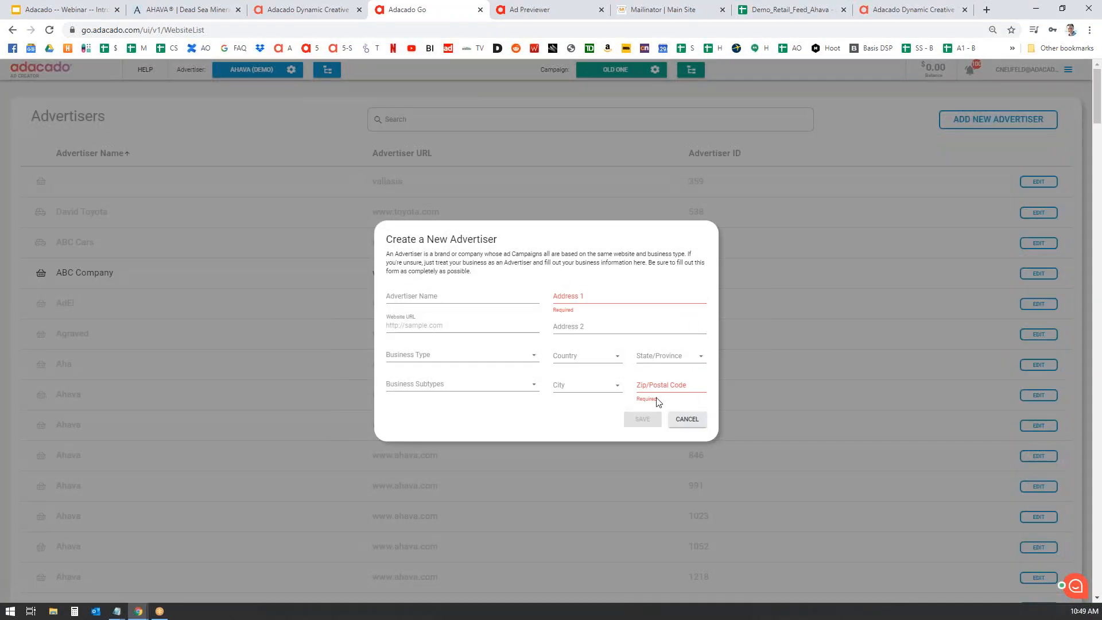
pyautogui.click(687, 419)
# - Open the Ahava (demo) advertiser settings and view Data Source, General and Standing
pyautogui.click(242, 70)
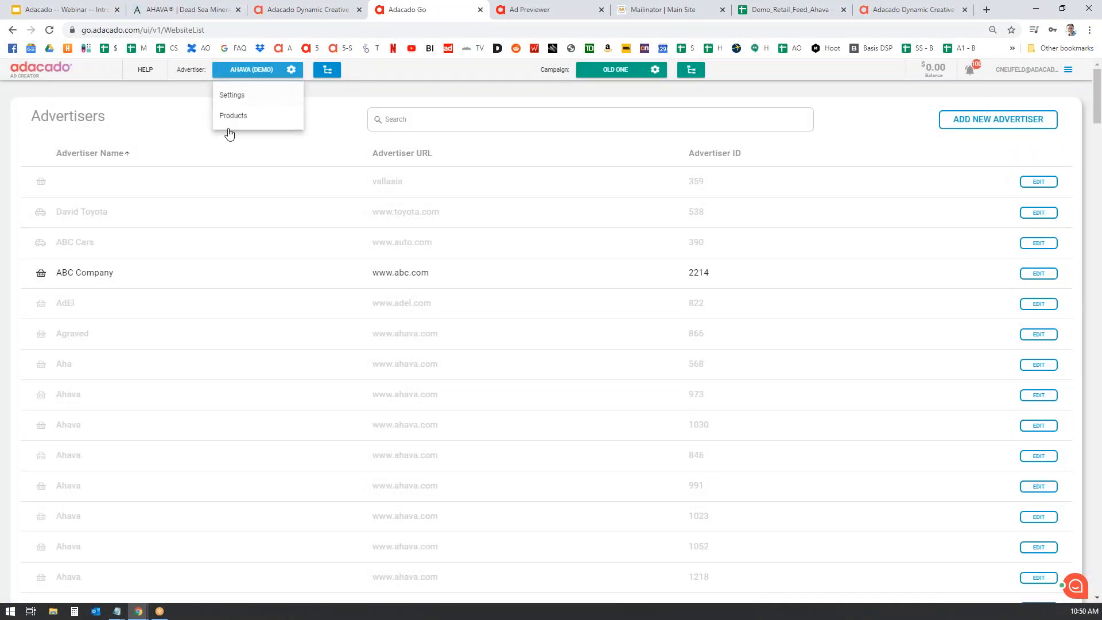
pyautogui.click(236, 97)
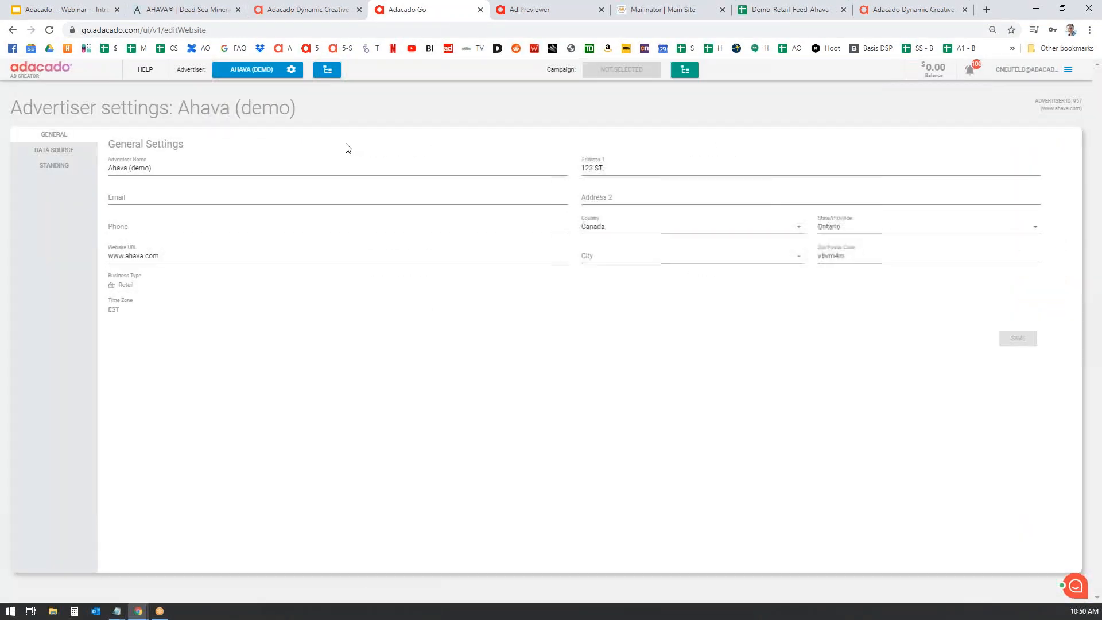
pyautogui.click(60, 152)
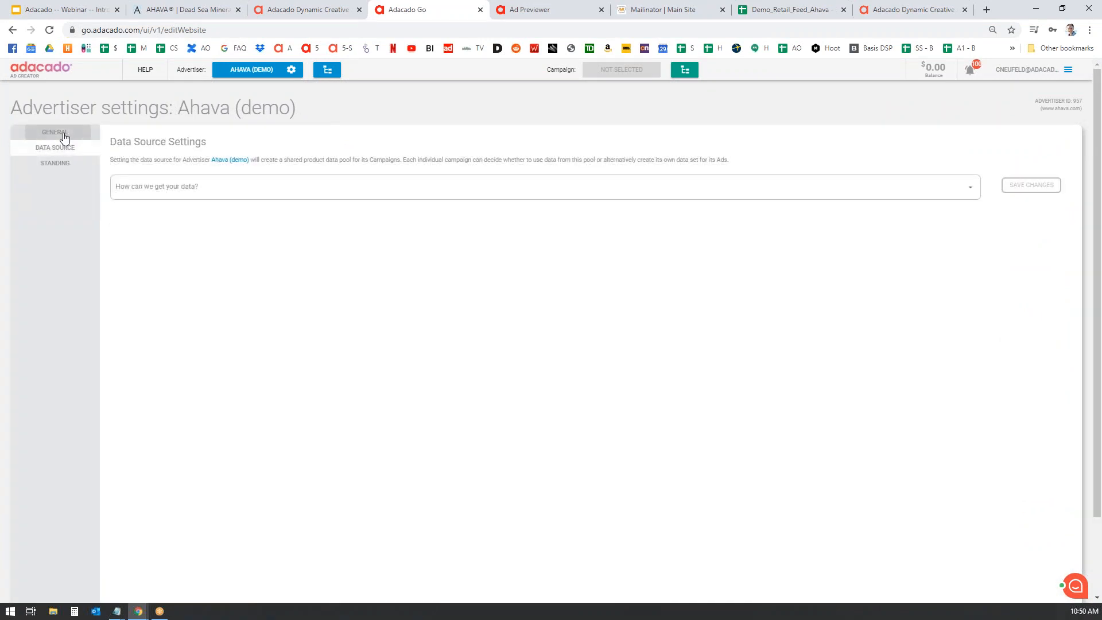
pyautogui.click(64, 136)
pyautogui.click(55, 165)
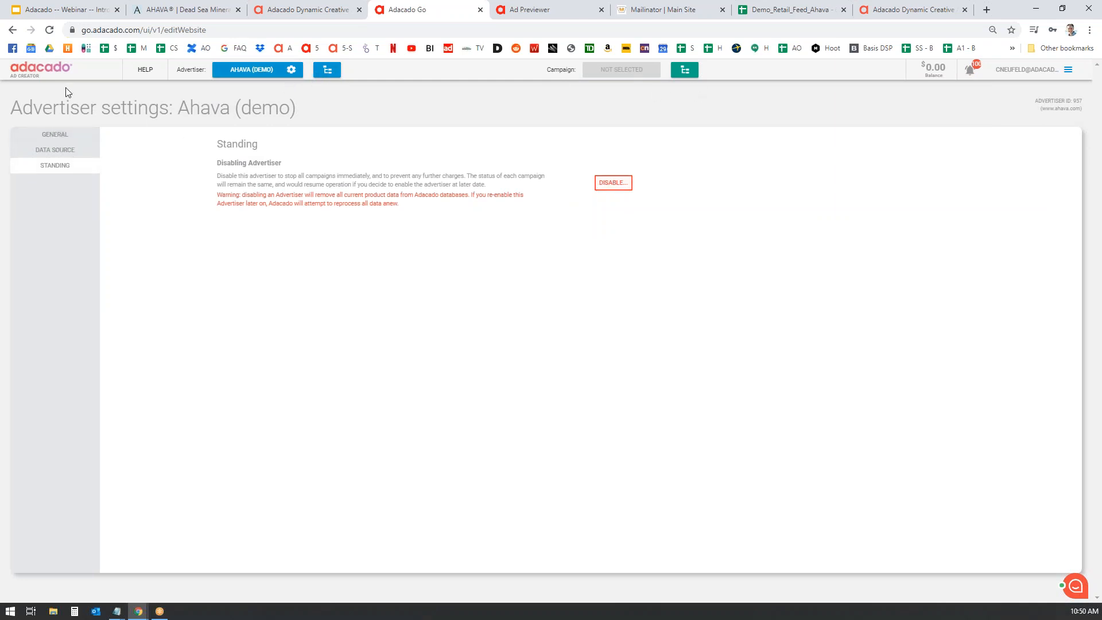
# - Pick Old One as the current campaign from the campaign switcher
pyautogui.click(293, 71)
pyautogui.click(397, 118)
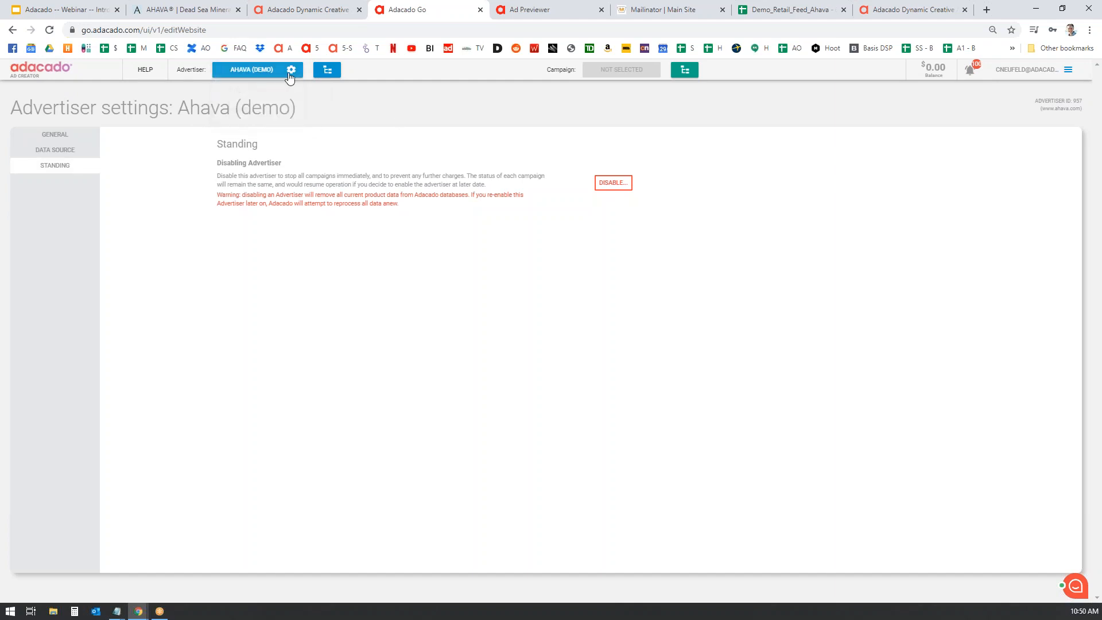
pyautogui.click(688, 71)
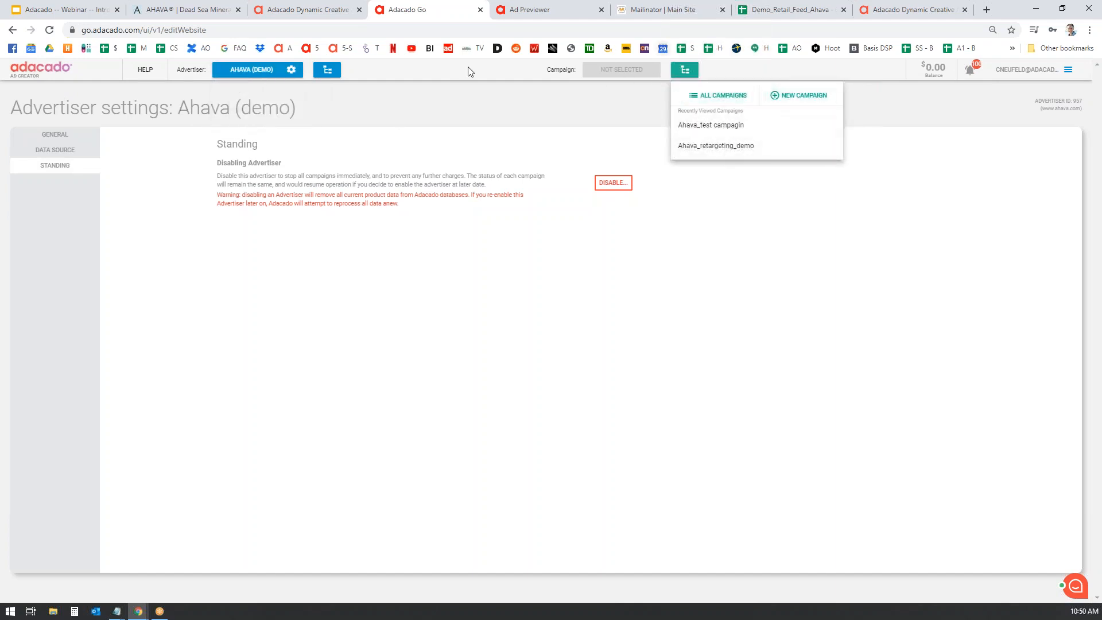
pyautogui.click(730, 127)
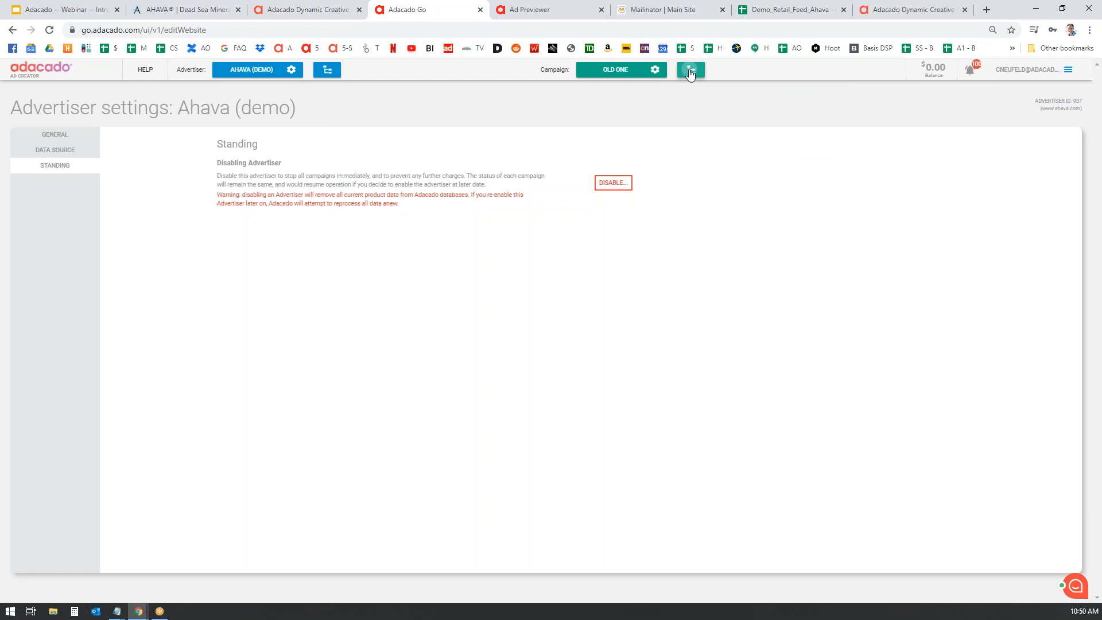
pyautogui.click(691, 69)
# - After glancing at the Adacado website tab, view the advertiser's General settings details
pyautogui.click(597, 129)
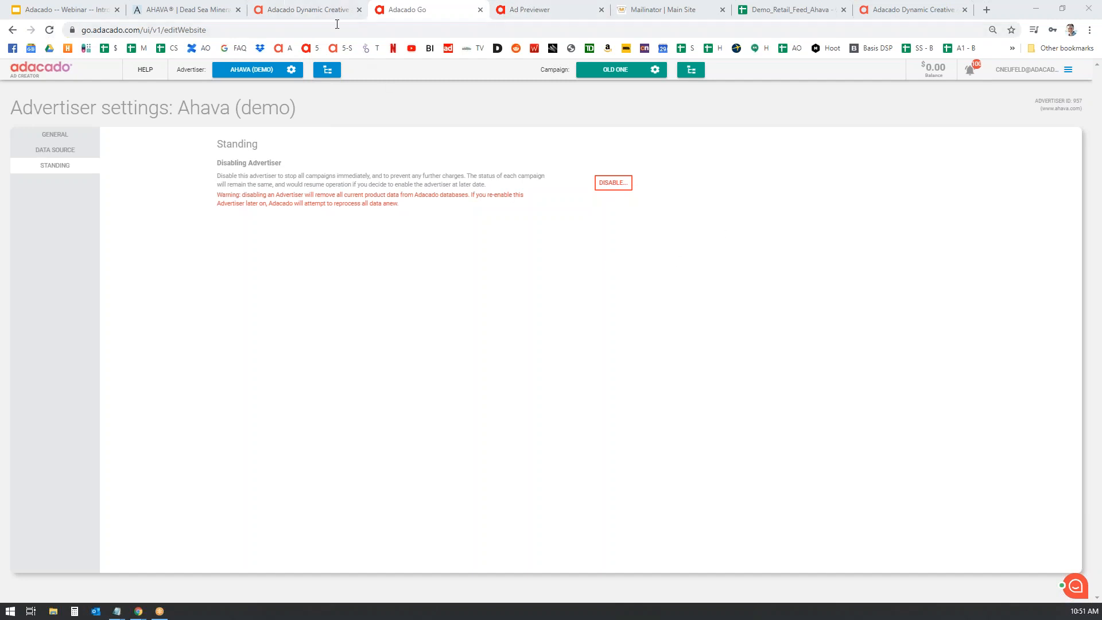
pyautogui.click(321, 11)
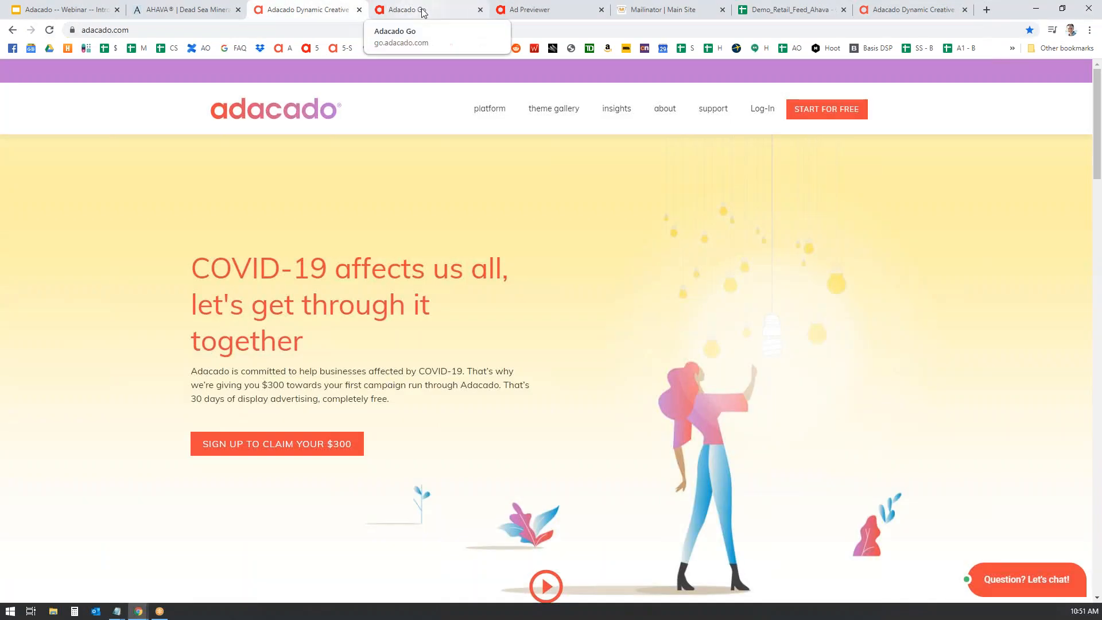
pyautogui.click(423, 11)
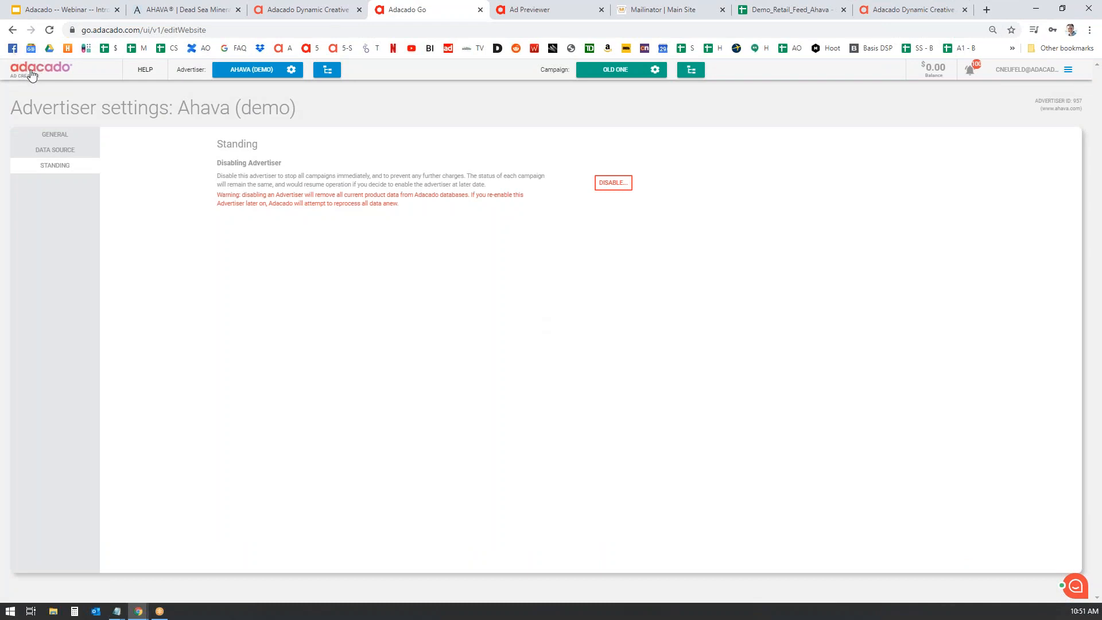
pyautogui.click(31, 47)
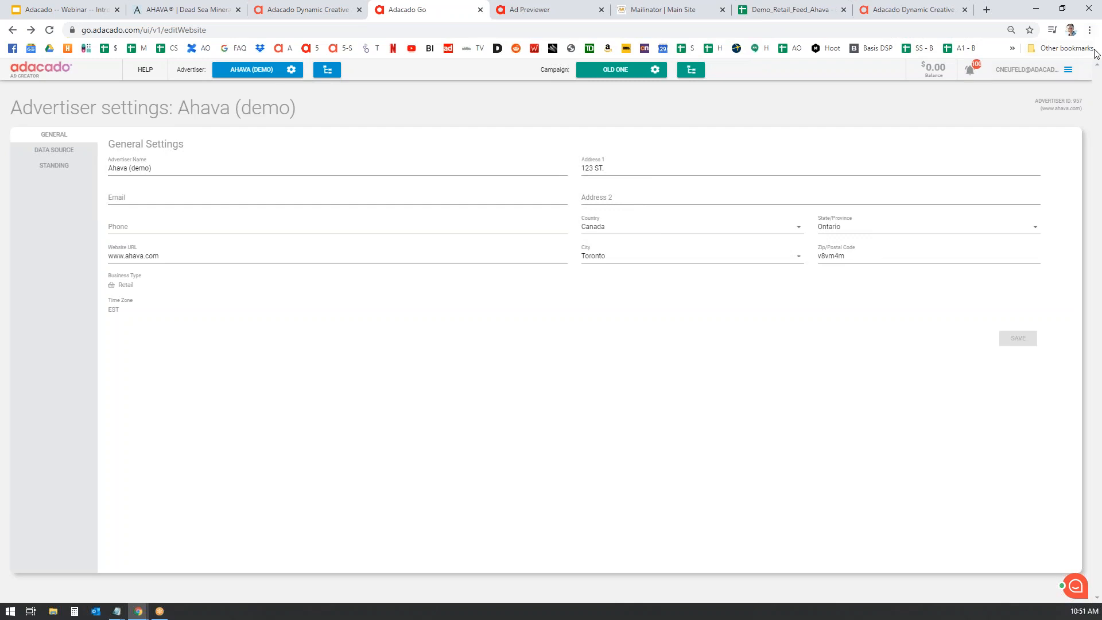
pyautogui.click(655, 70)
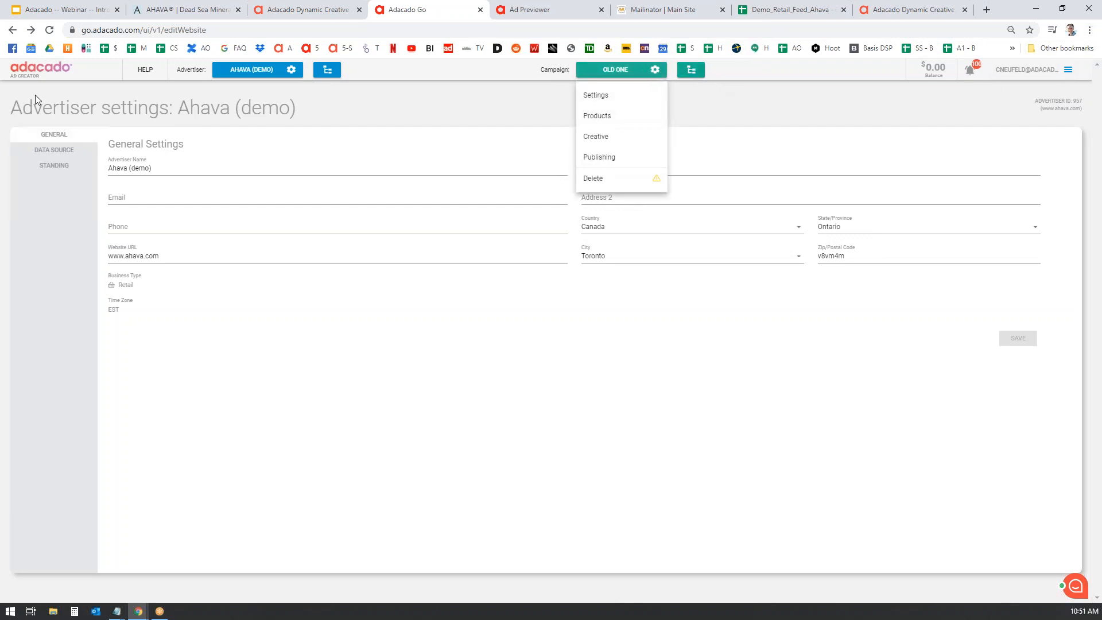
# - On the Campaigns list, switch Old One Off, leaving one campaign On and one Off
pyautogui.click(37, 77)
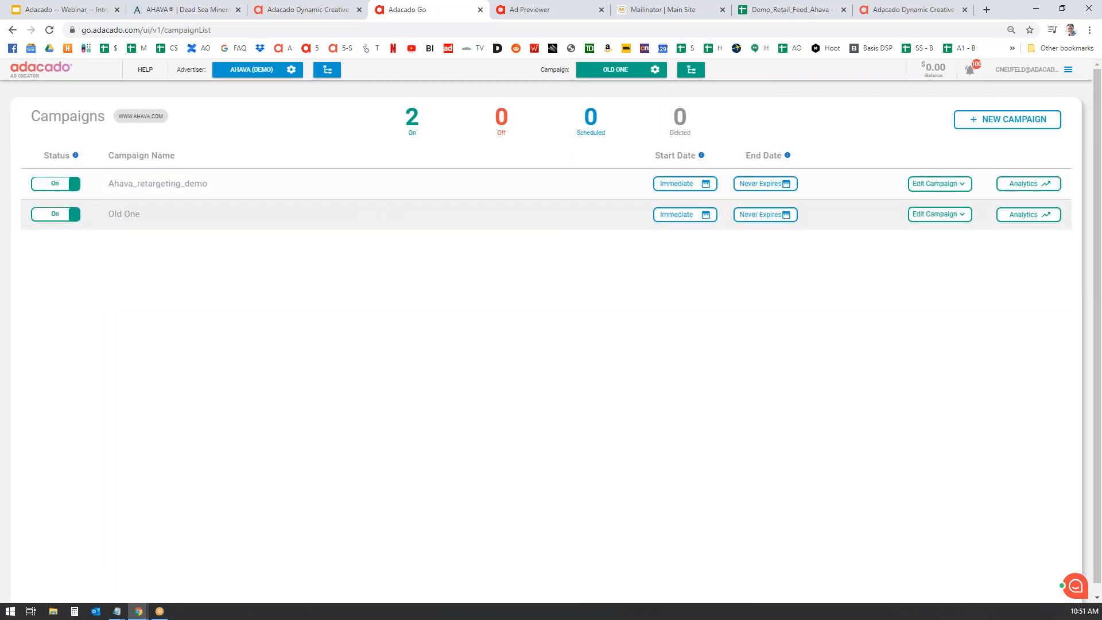
pyautogui.click(36, 217)
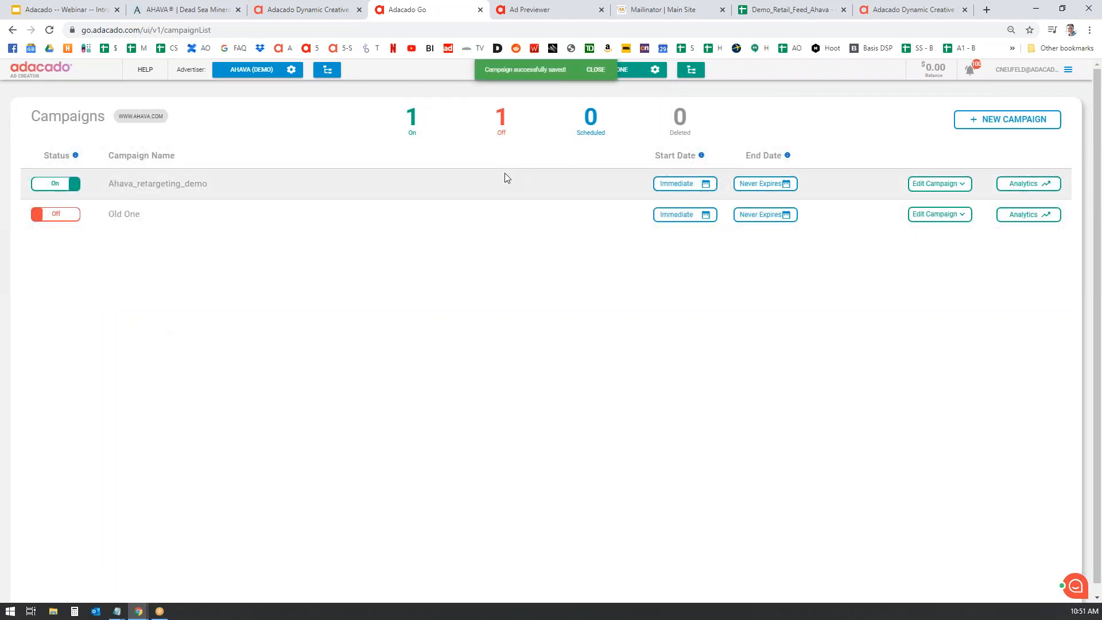
pyautogui.click(964, 184)
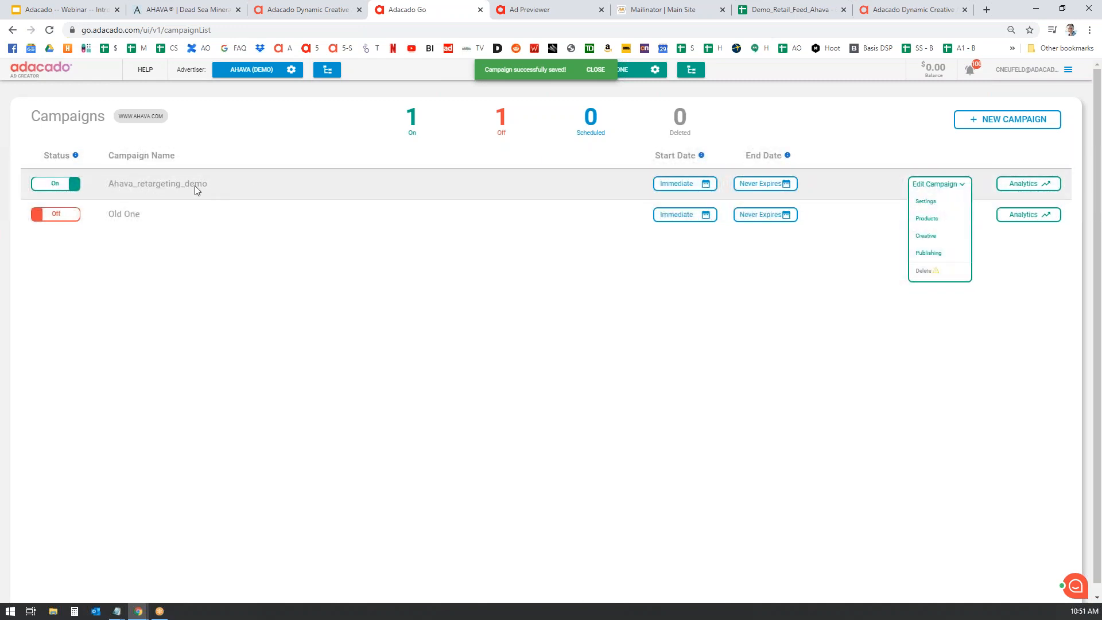
# - Turn media buying on and back off for Ahava_retargeting_demo, then view its Creative themes
pyautogui.click(933, 203)
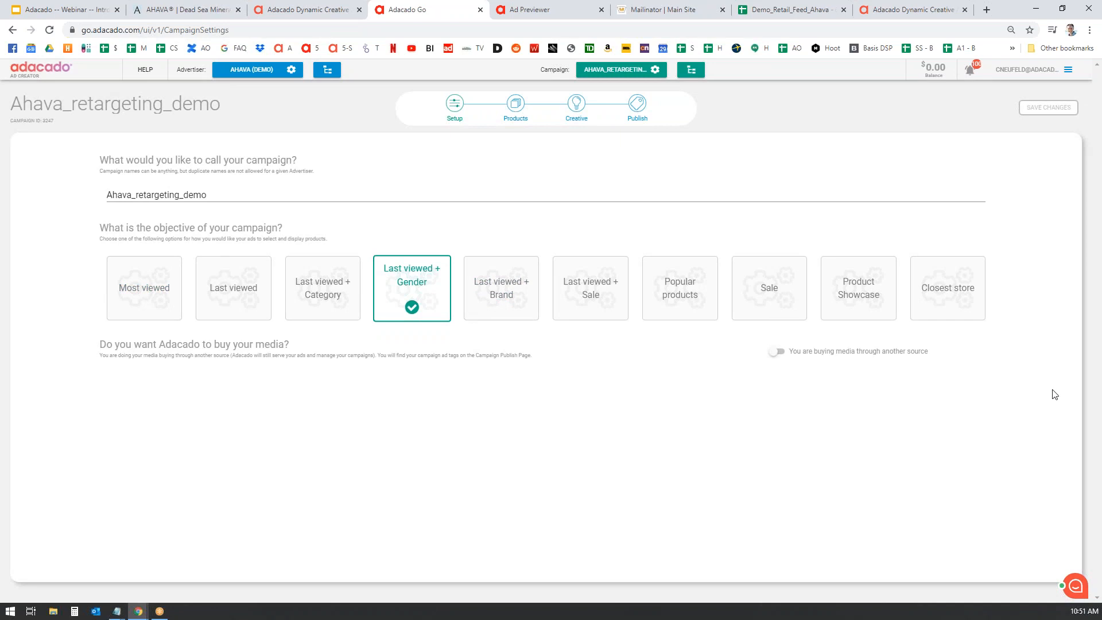
pyautogui.click(778, 352)
pyautogui.scroll(-2, 1017, 370)
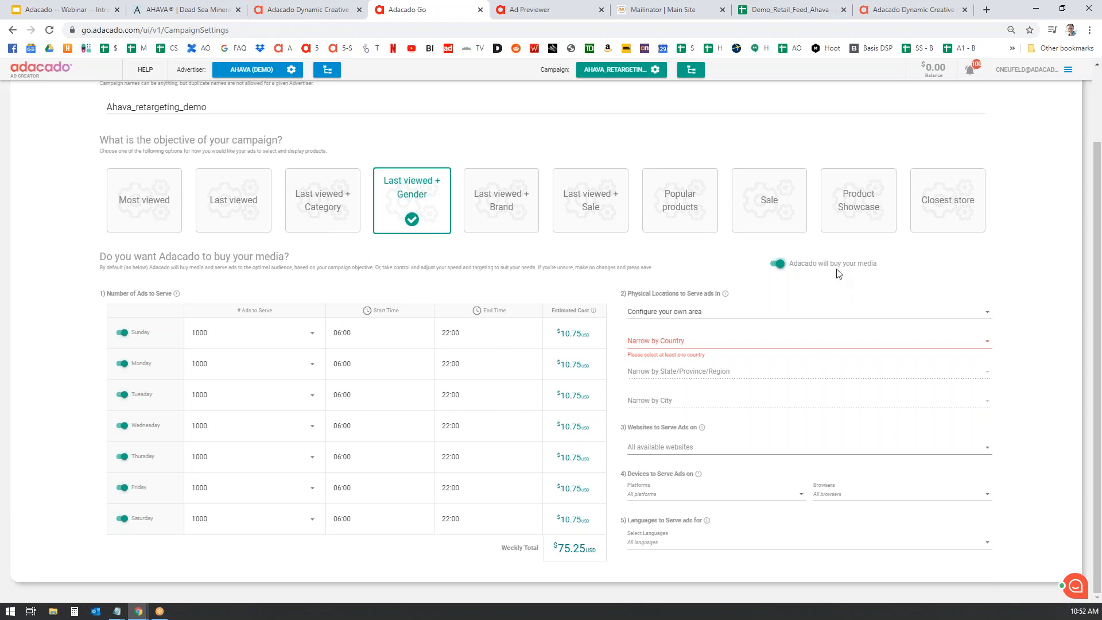
pyautogui.click(777, 265)
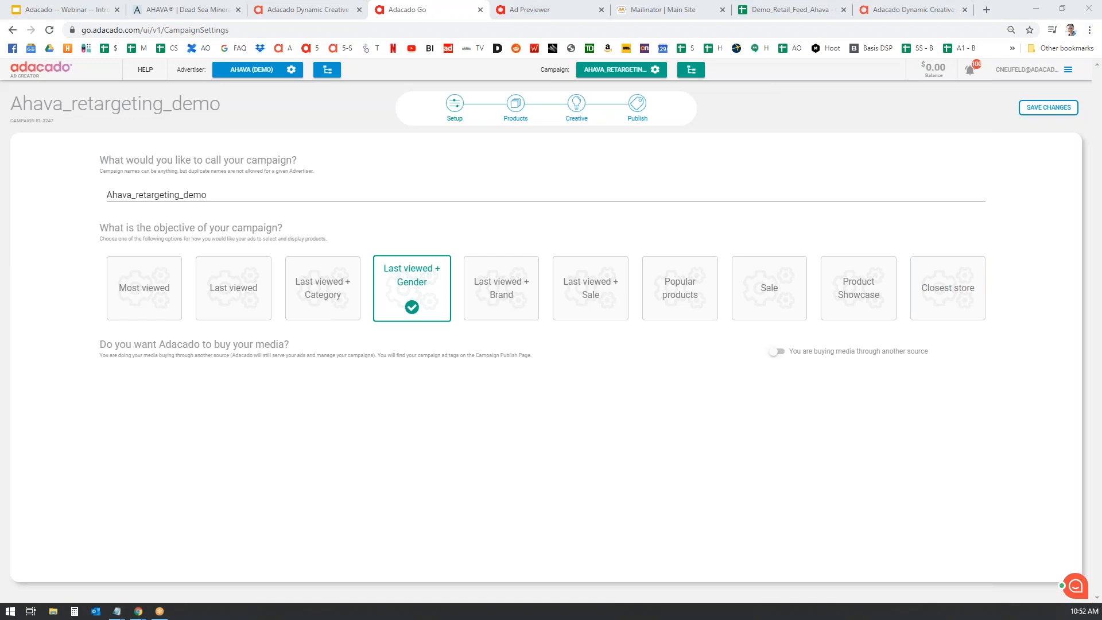
pyautogui.click(802, 132)
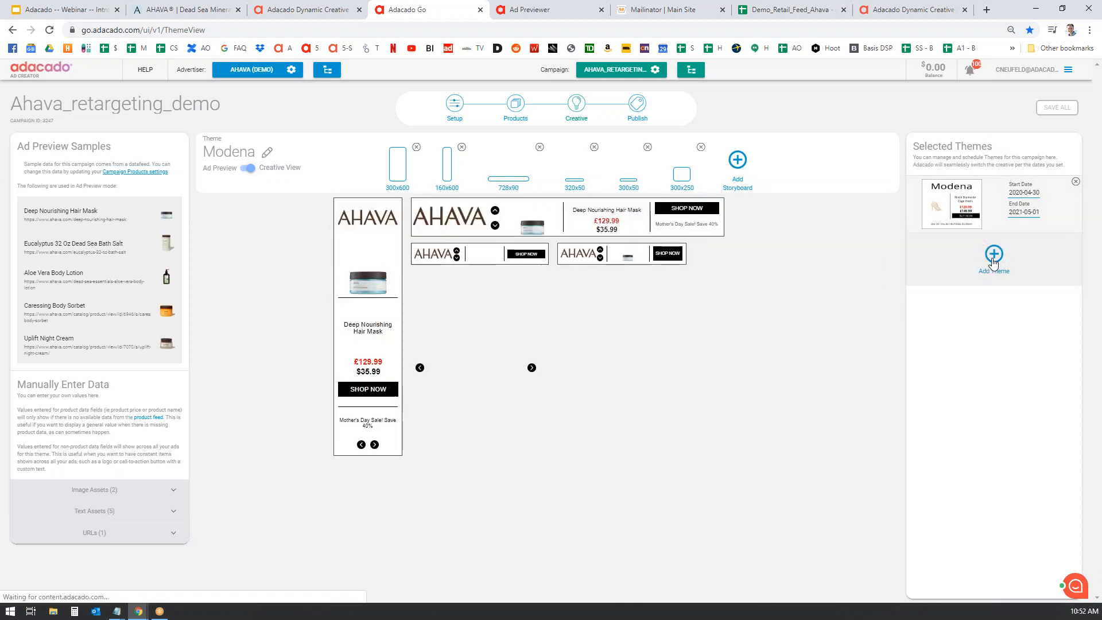
# - Pick the Artigo theme from the theme gallery to add beside Modena
pyautogui.click(995, 255)
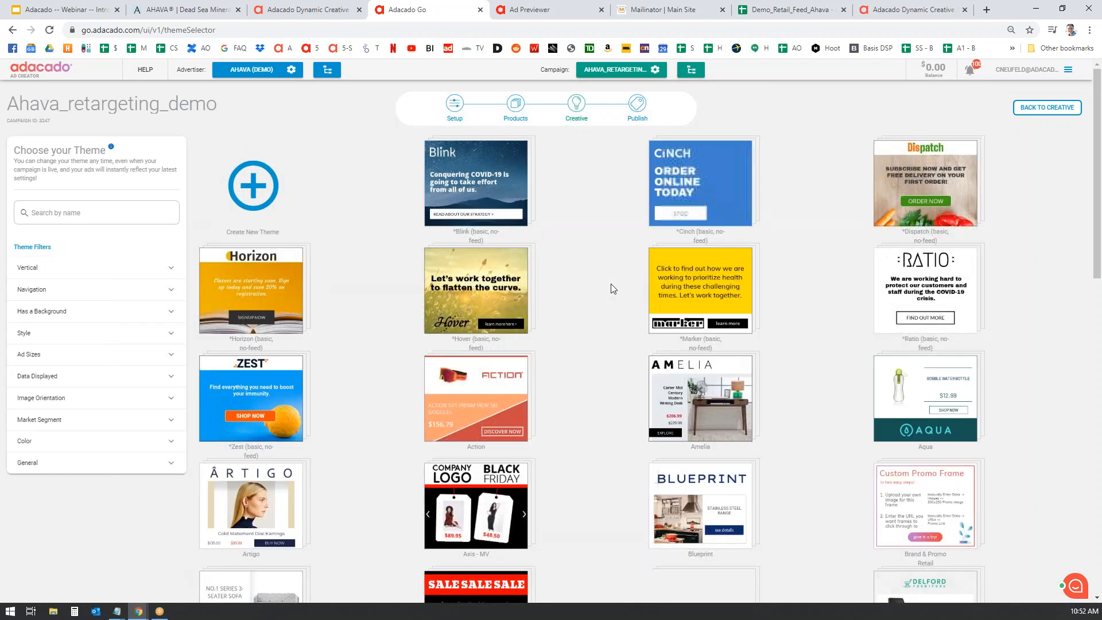
pyautogui.scroll(-4, 600, 287)
pyautogui.moveTo(222, 307)
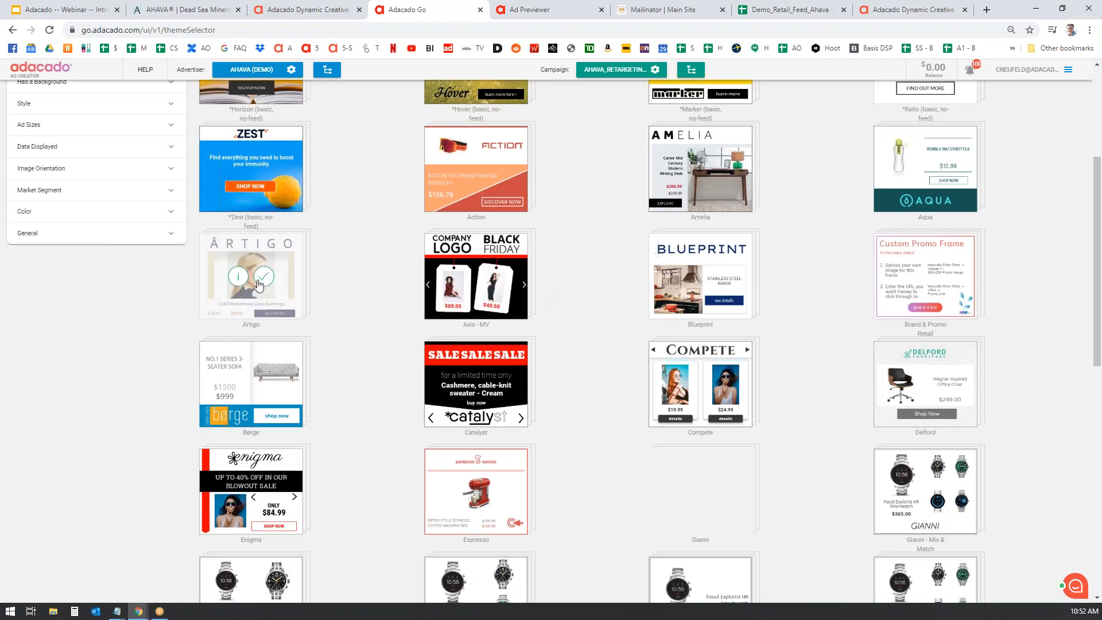
pyautogui.click(264, 276)
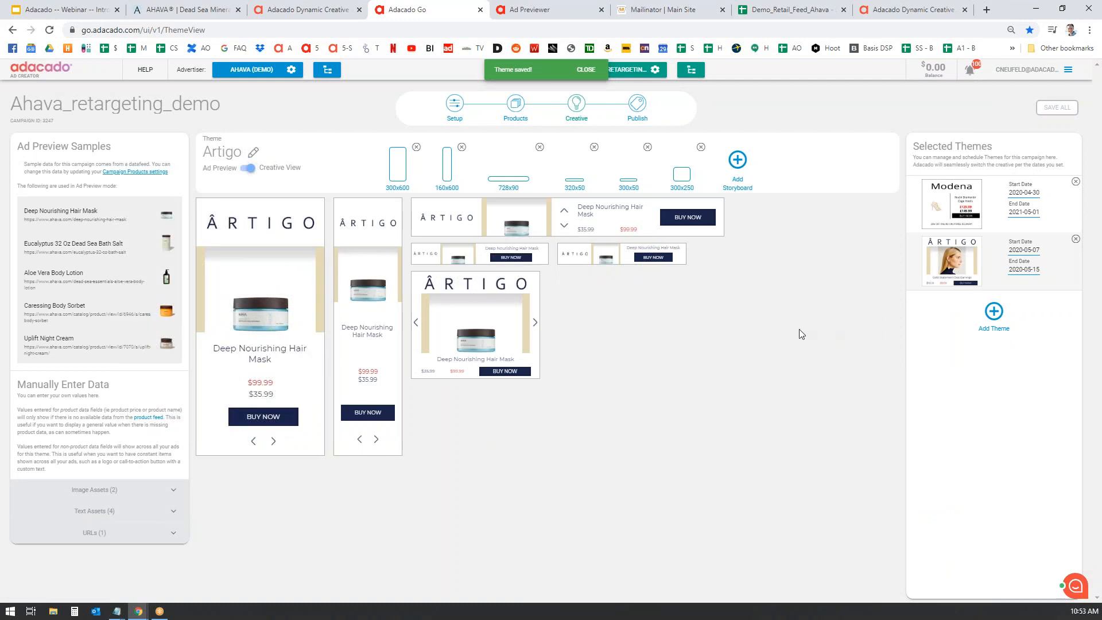
# - Upload the Ahava logo file as Artigo's company logo and save all theme changes
pyautogui.click(173, 490)
pyautogui.click(152, 511)
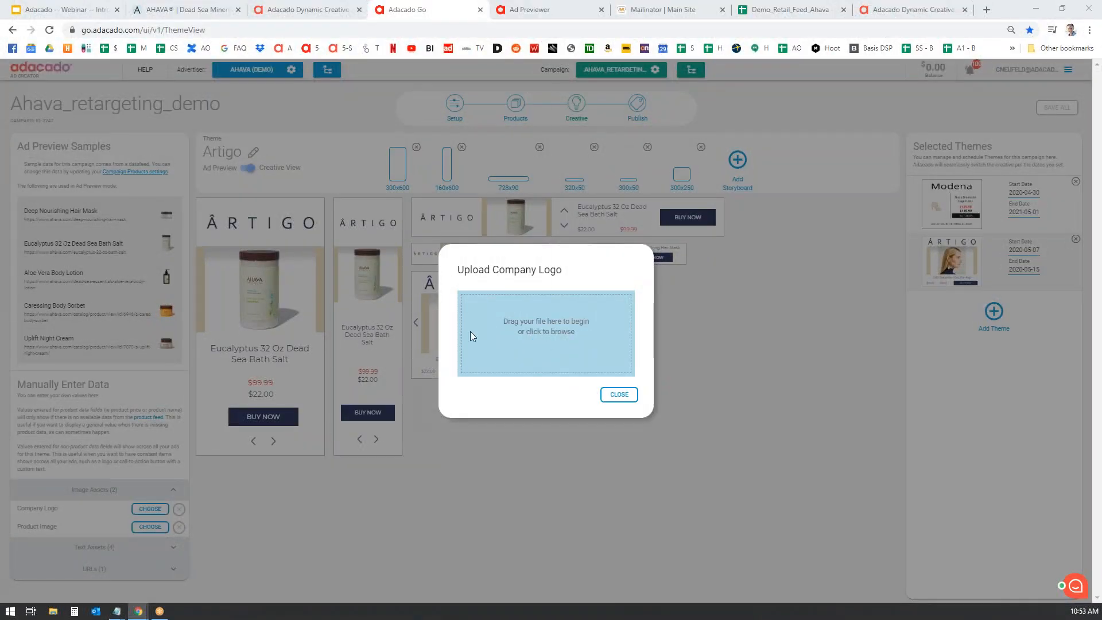
pyautogui.click(471, 333)
pyautogui.scroll(-1, 158, 197)
pyautogui.scroll(-1, 159, 201)
pyautogui.doubleClick(146, 186)
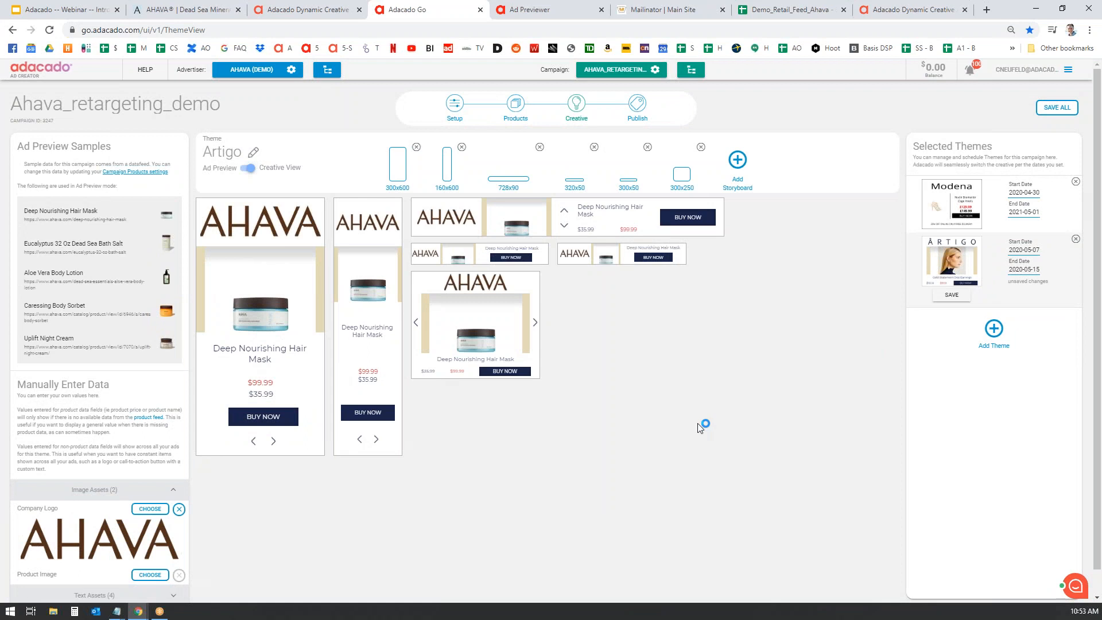
pyautogui.scroll(-1, 733, 404)
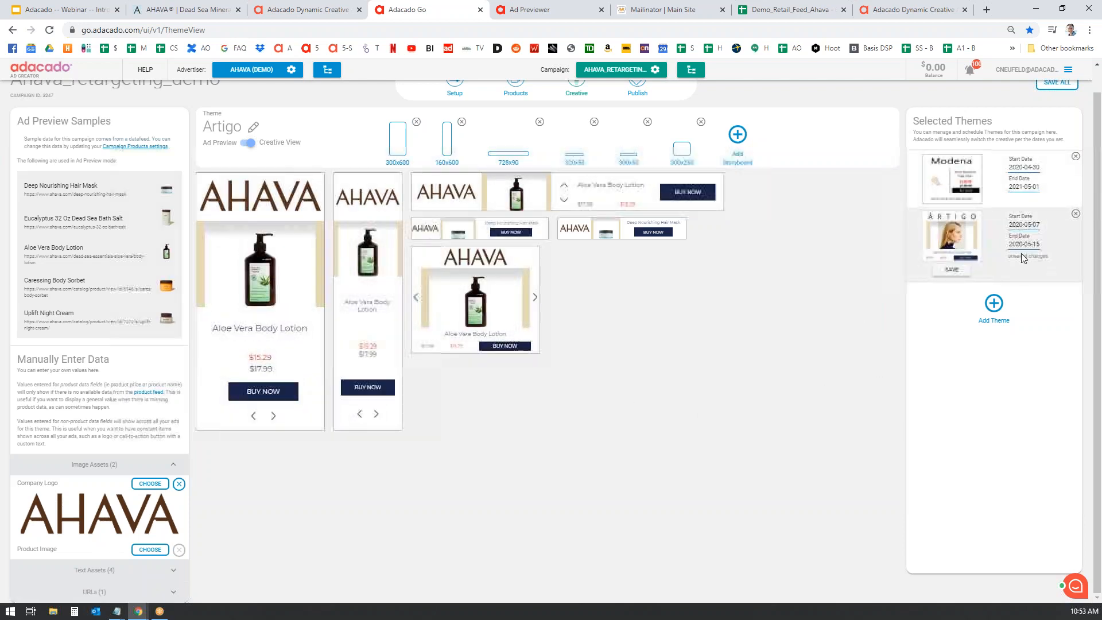
pyautogui.scroll(1, 813, 353)
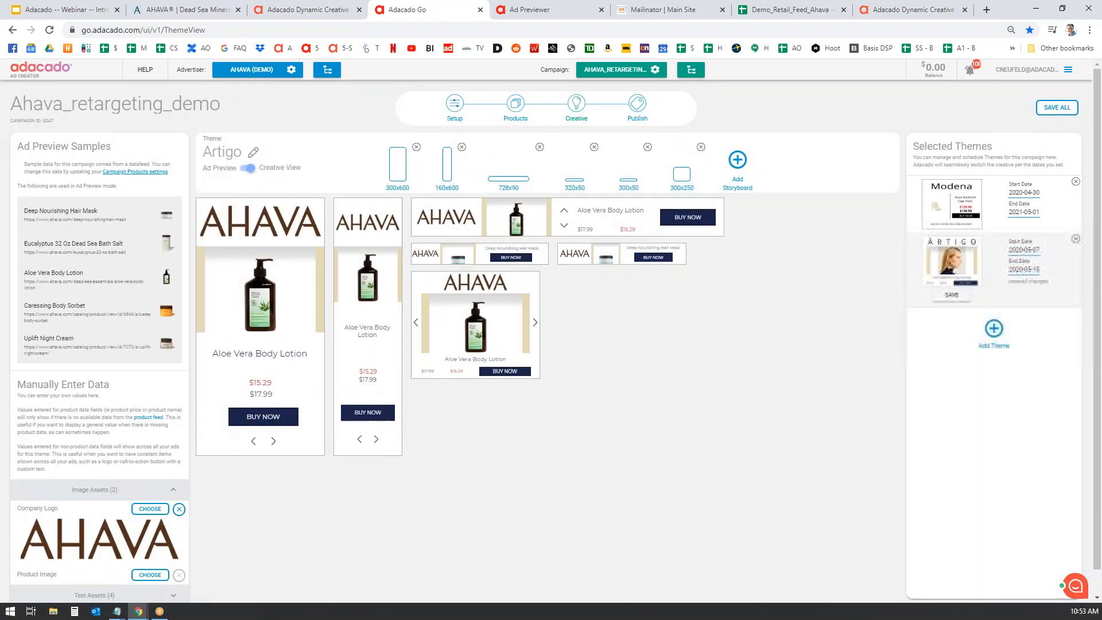
pyautogui.click(1057, 108)
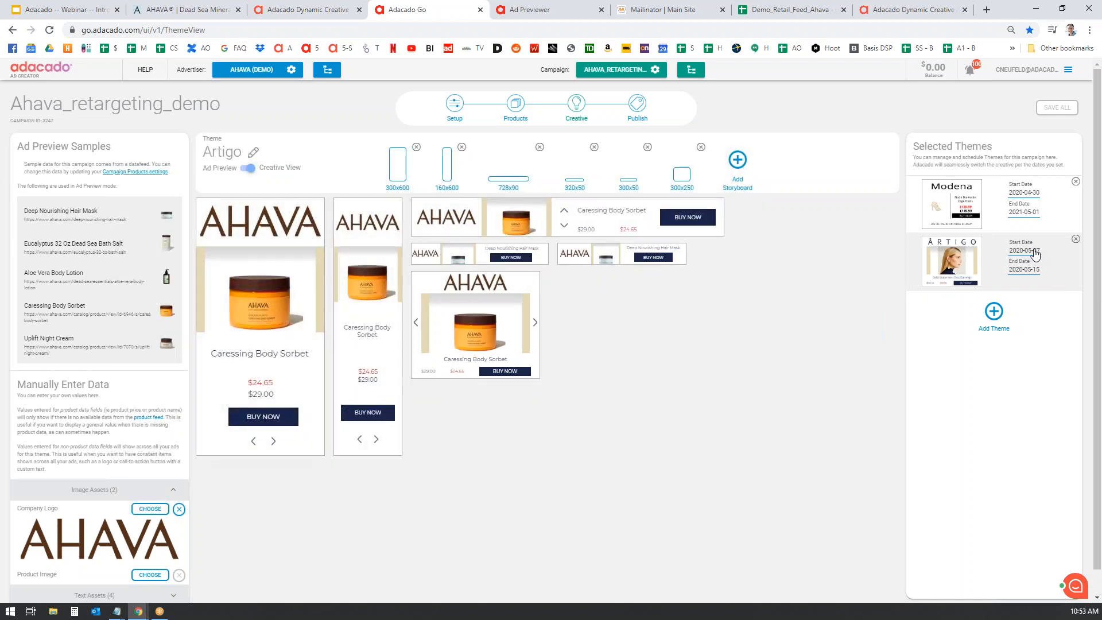
# - Set Artigo's start date to April 30, 2020, then go to the Publish page
pyautogui.click(1037, 252)
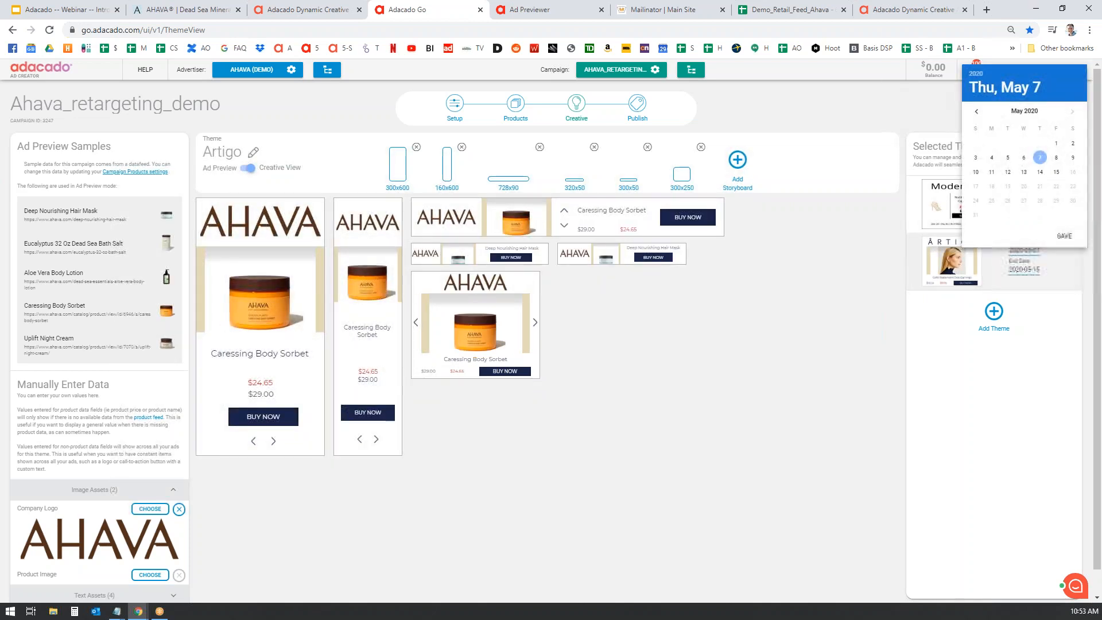
pyautogui.click(977, 111)
pyautogui.click(1040, 201)
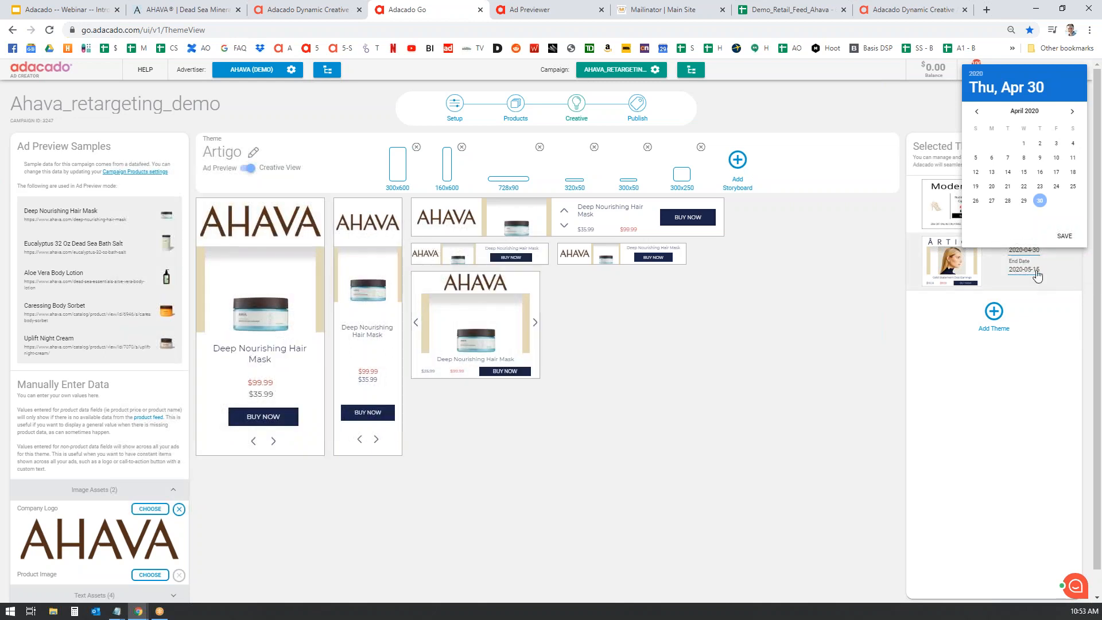
pyautogui.click(1065, 236)
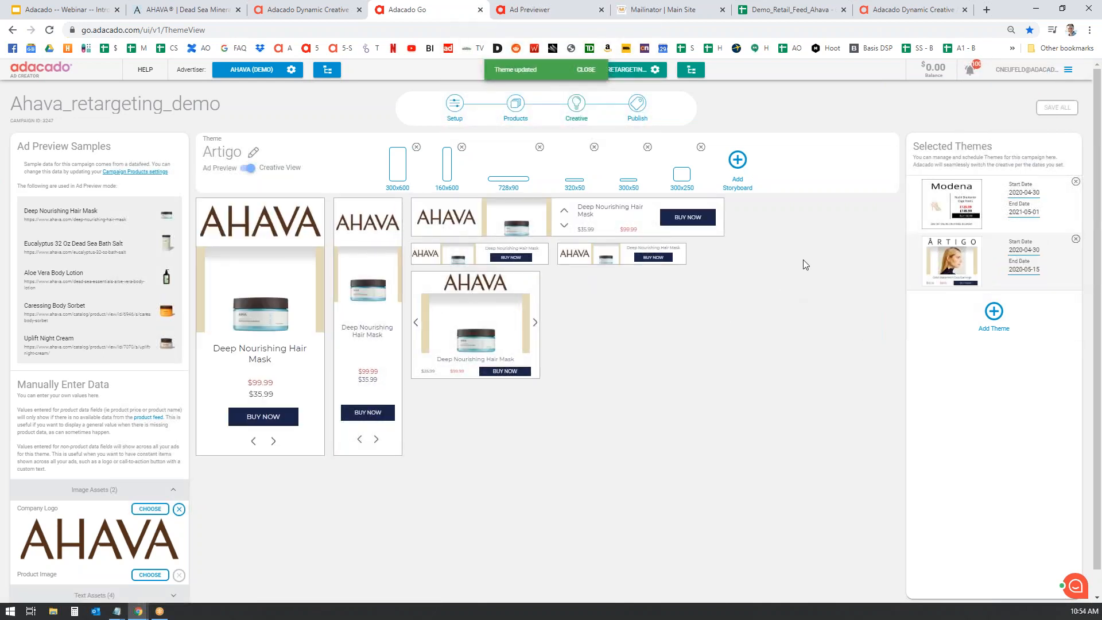
pyautogui.click(637, 103)
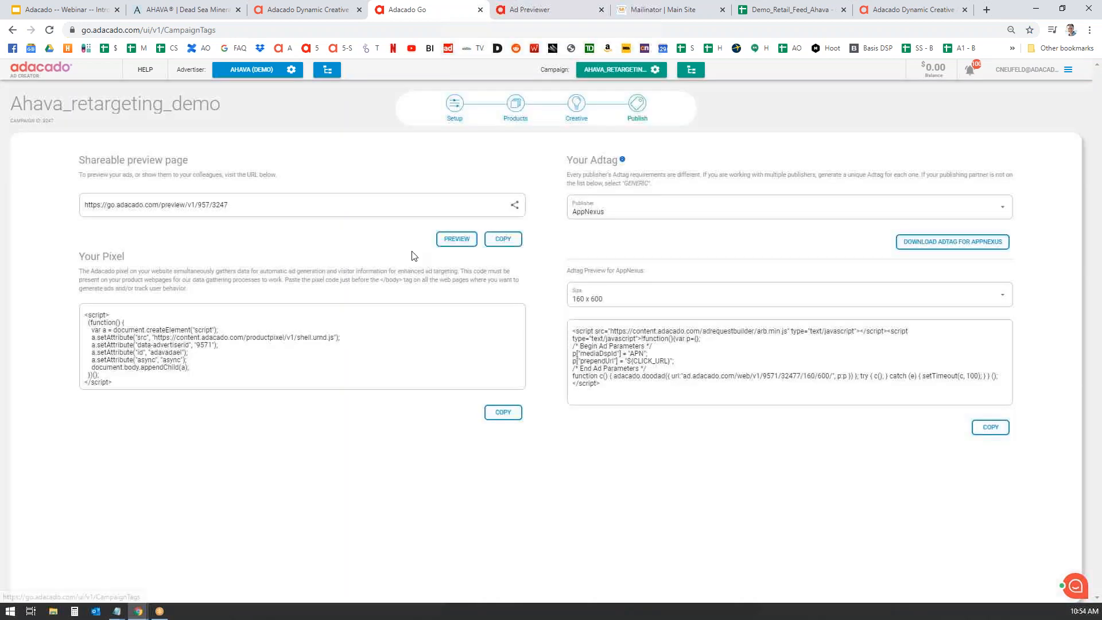
# - Preview the Artigo theme's ads in the shareable Ad Previewer, then return to the Adacado tab
pyautogui.click(455, 237)
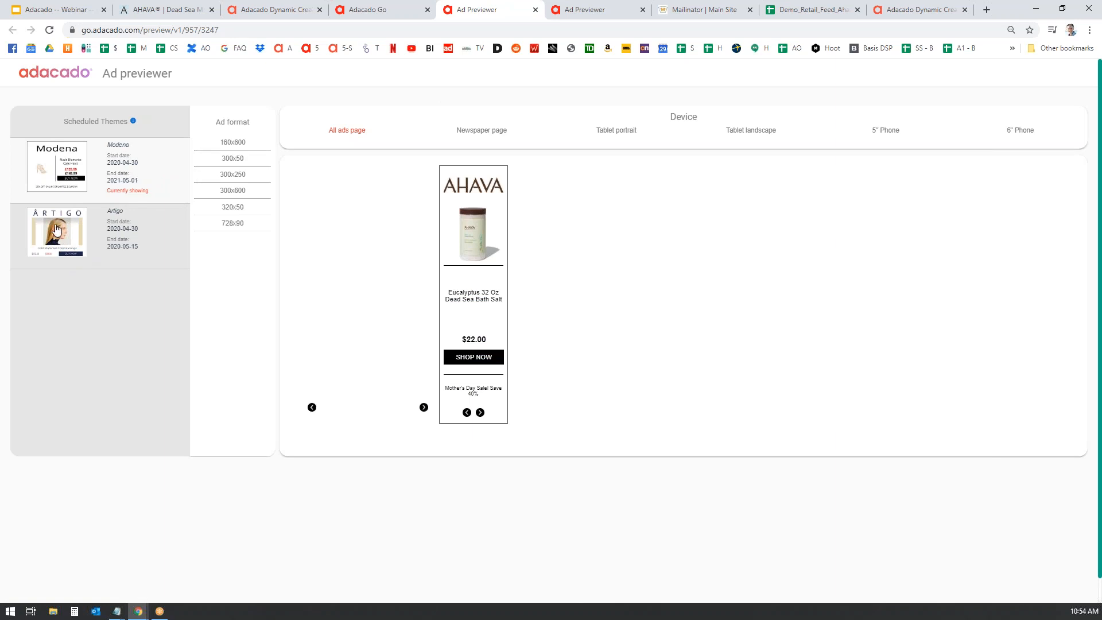
pyautogui.click(58, 232)
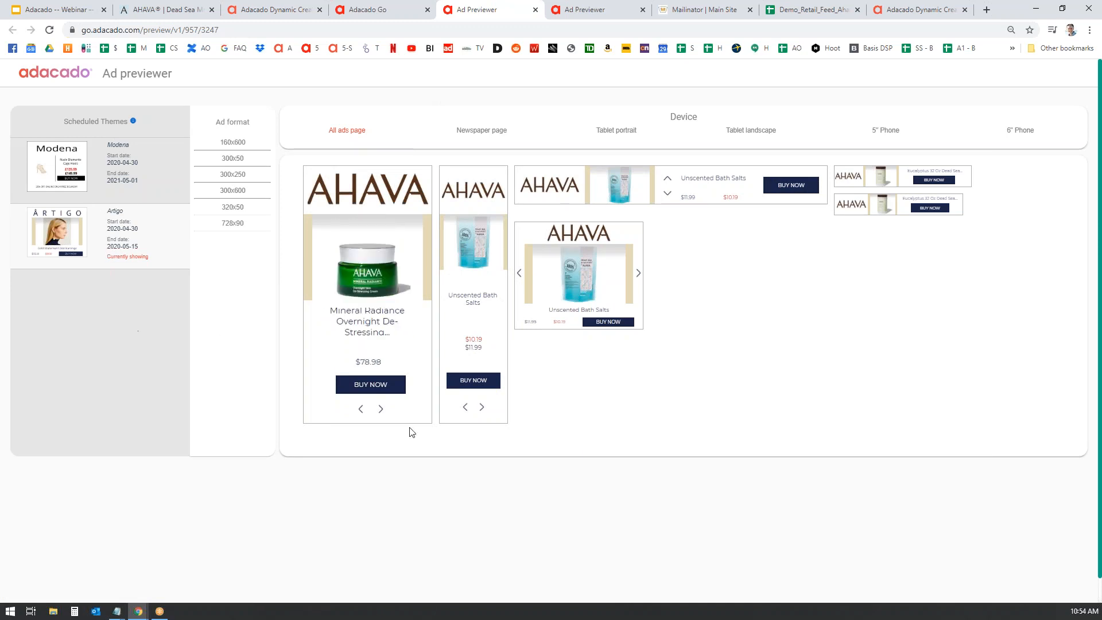
pyautogui.click(382, 10)
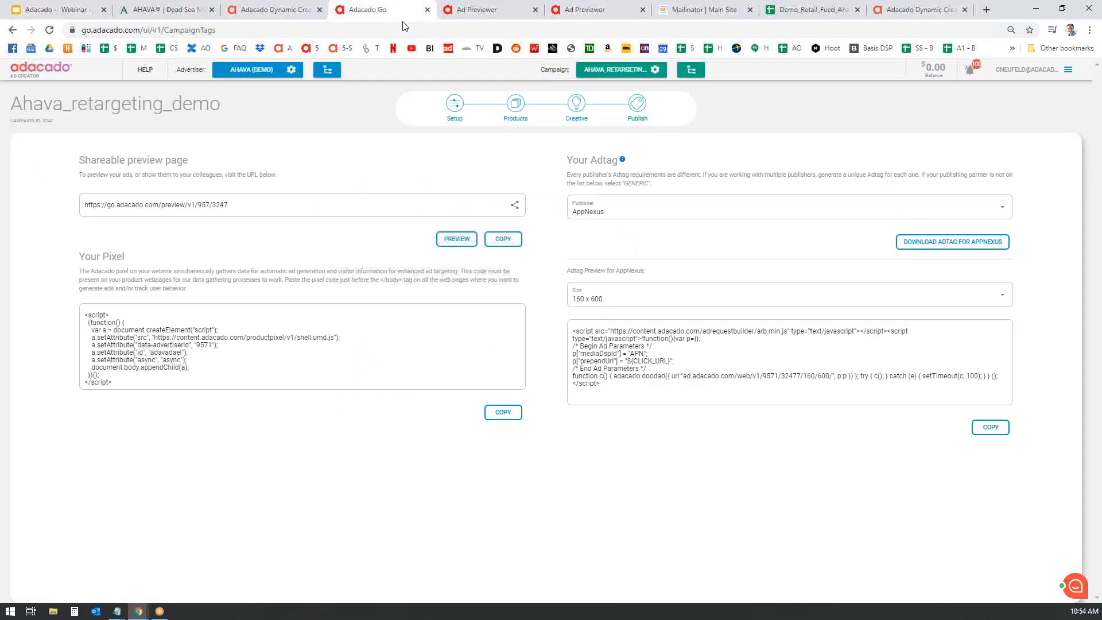
# - Delete the Artigo theme from the Creative step and go back to the Campaigns list
pyautogui.click(578, 104)
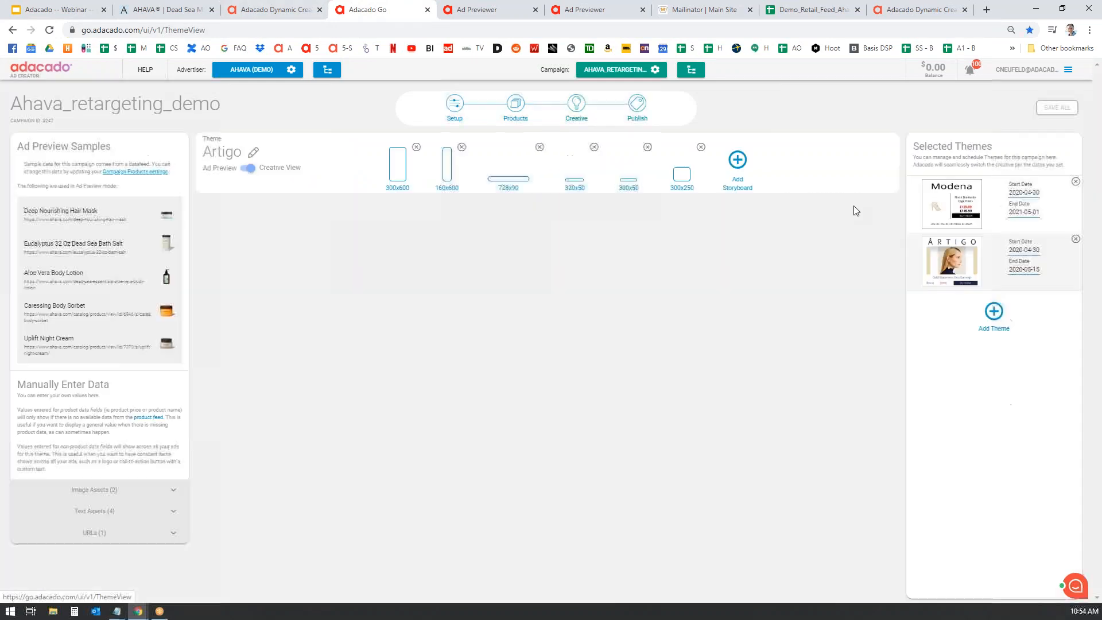
pyautogui.click(1077, 240)
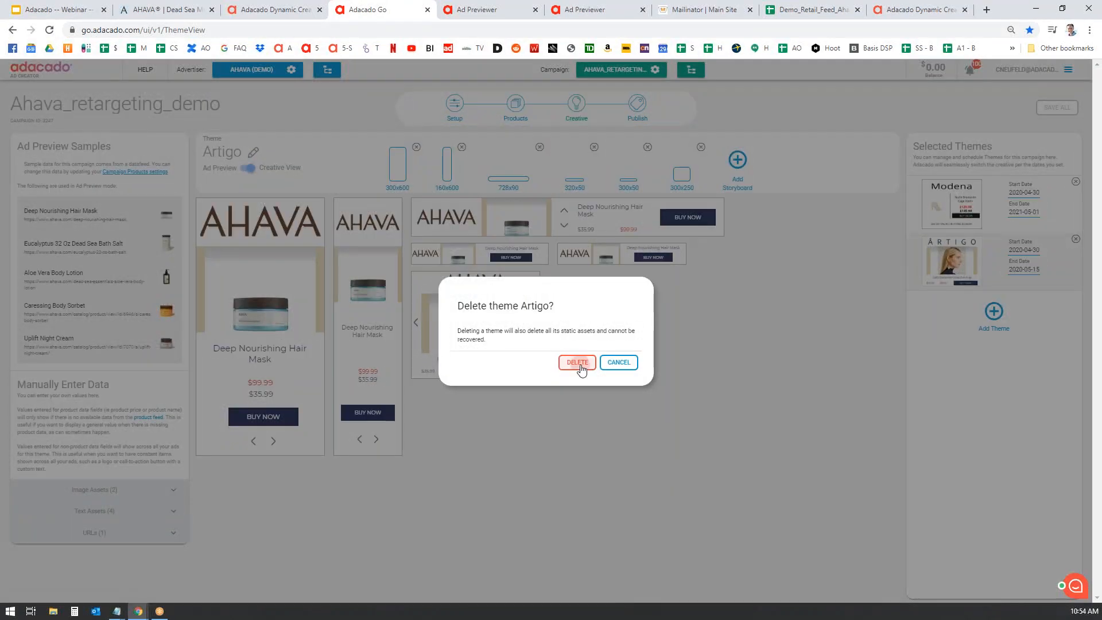
pyautogui.click(579, 364)
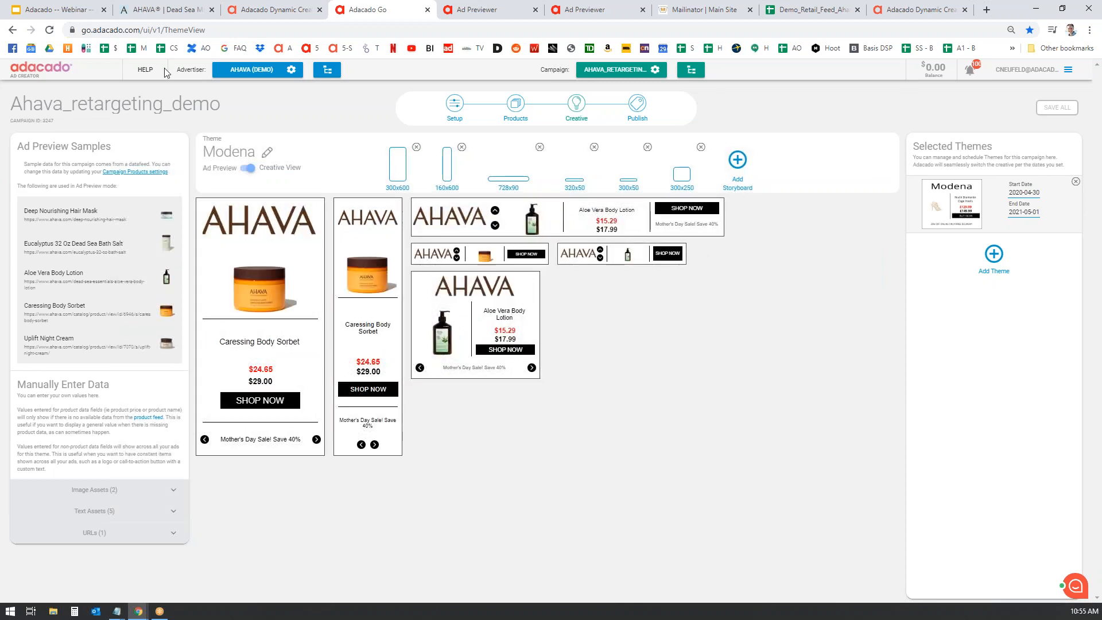
pyautogui.click(39, 68)
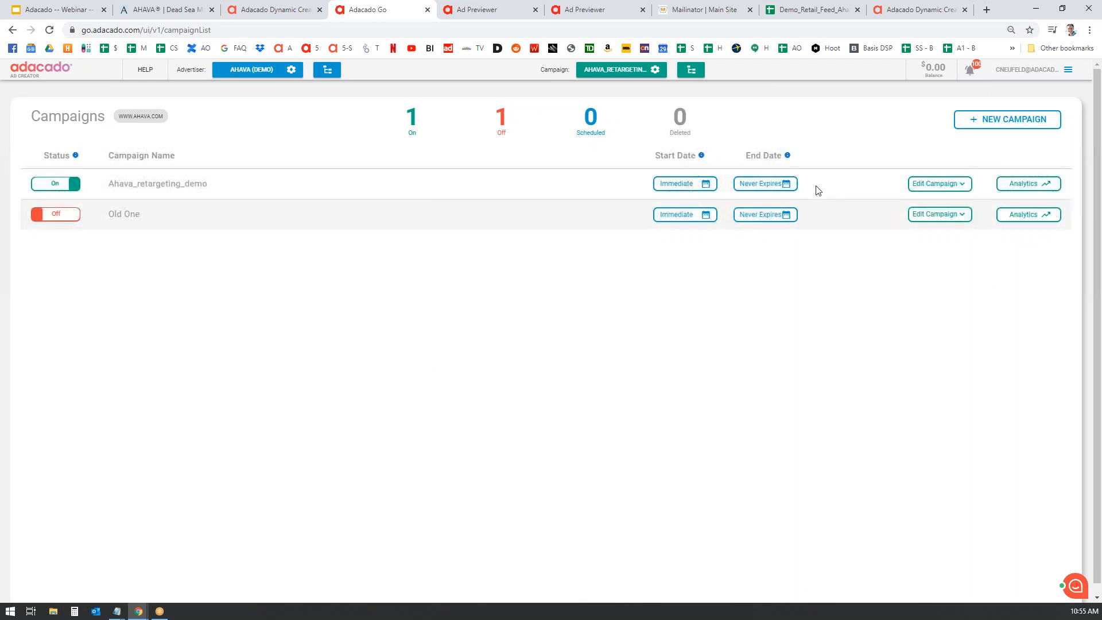
# - Open Ahava_retargeting_demo's real-time analytics and review the time ranges, keeping Last Hour
pyautogui.click(963, 189)
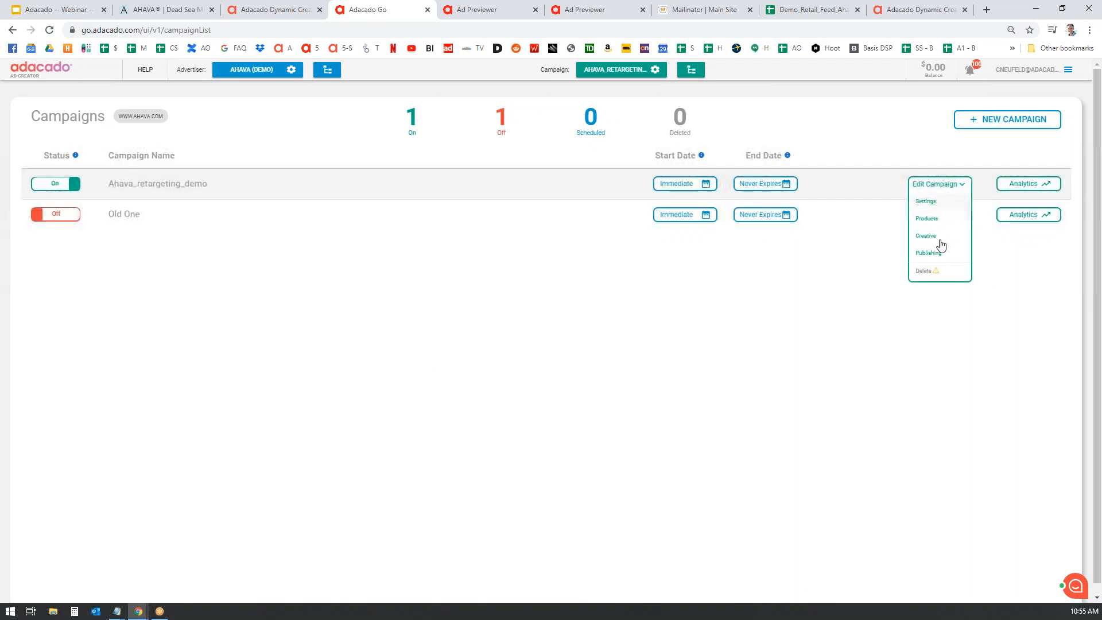
pyautogui.click(959, 374)
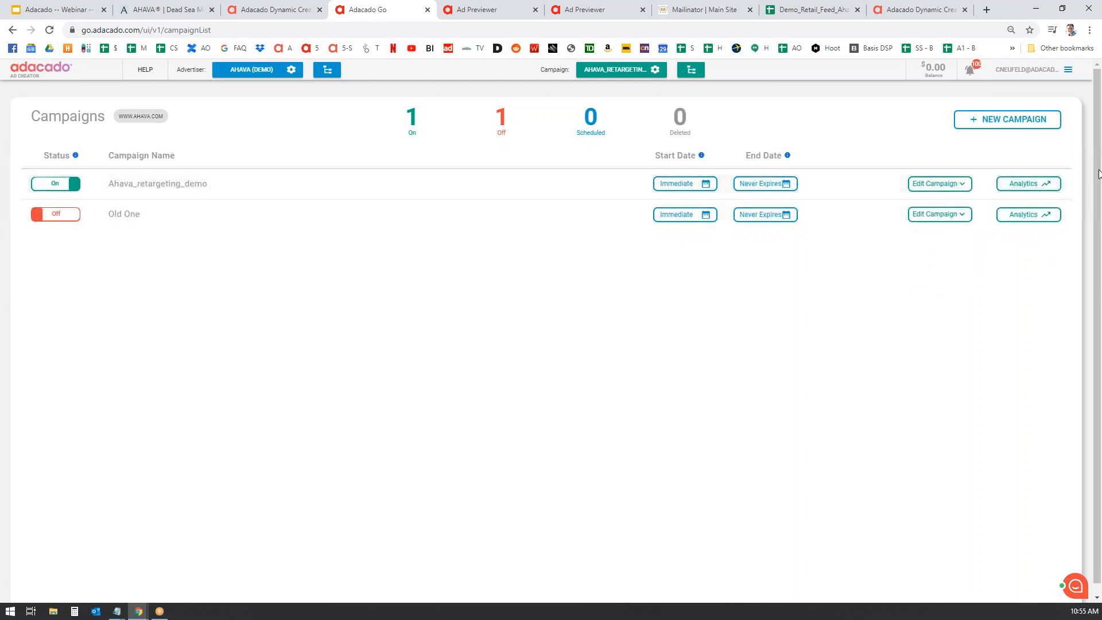
pyautogui.click(1037, 185)
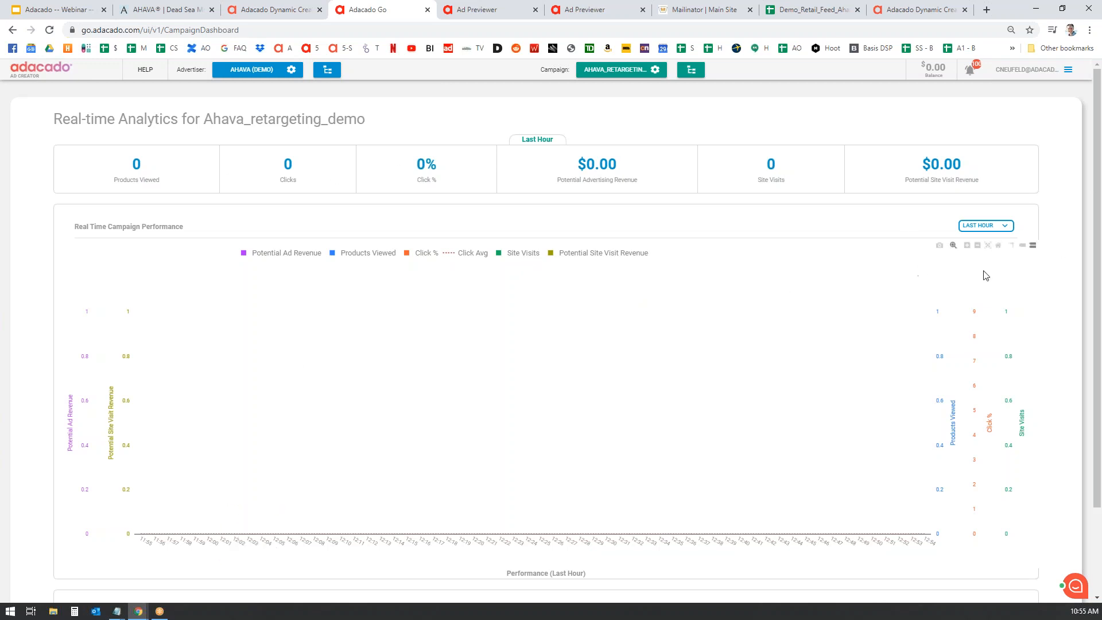
pyautogui.click(1008, 228)
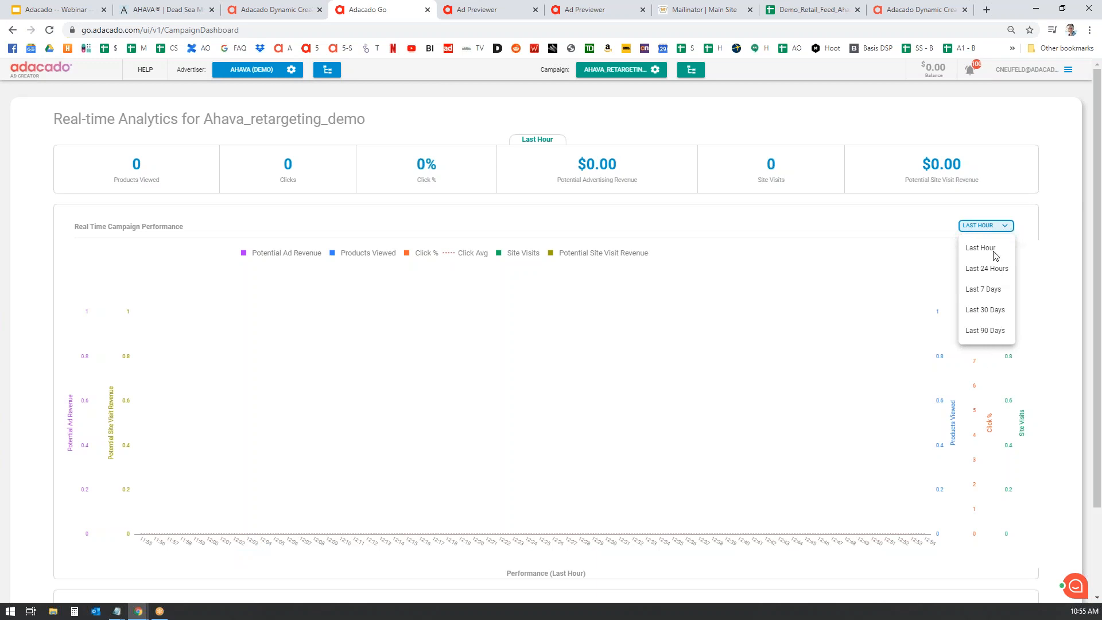
pyautogui.click(1056, 223)
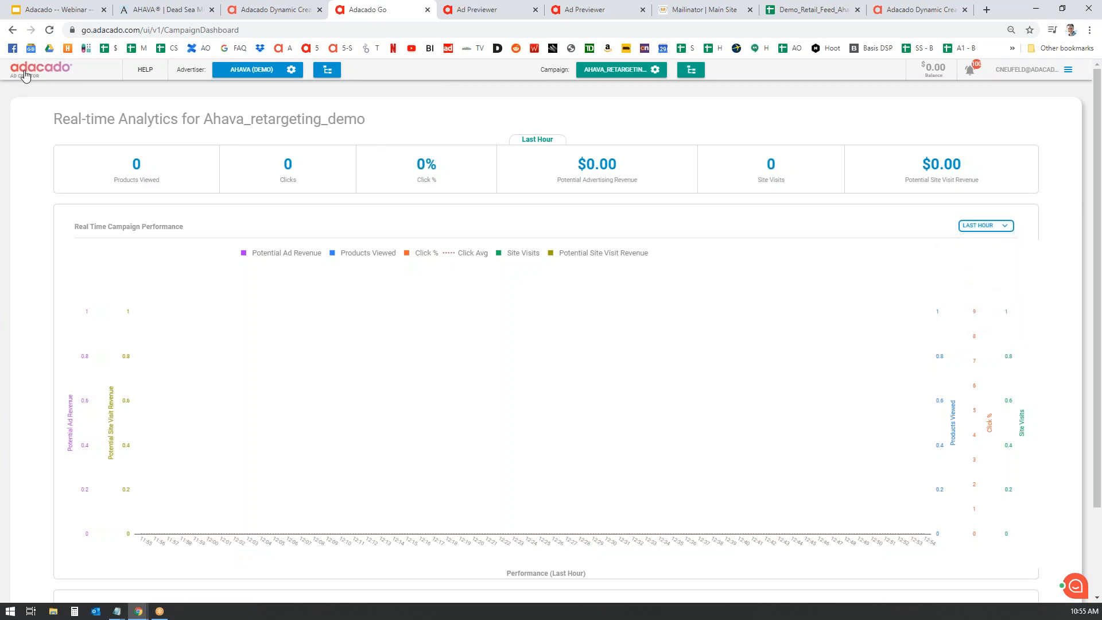
pyautogui.click(1069, 70)
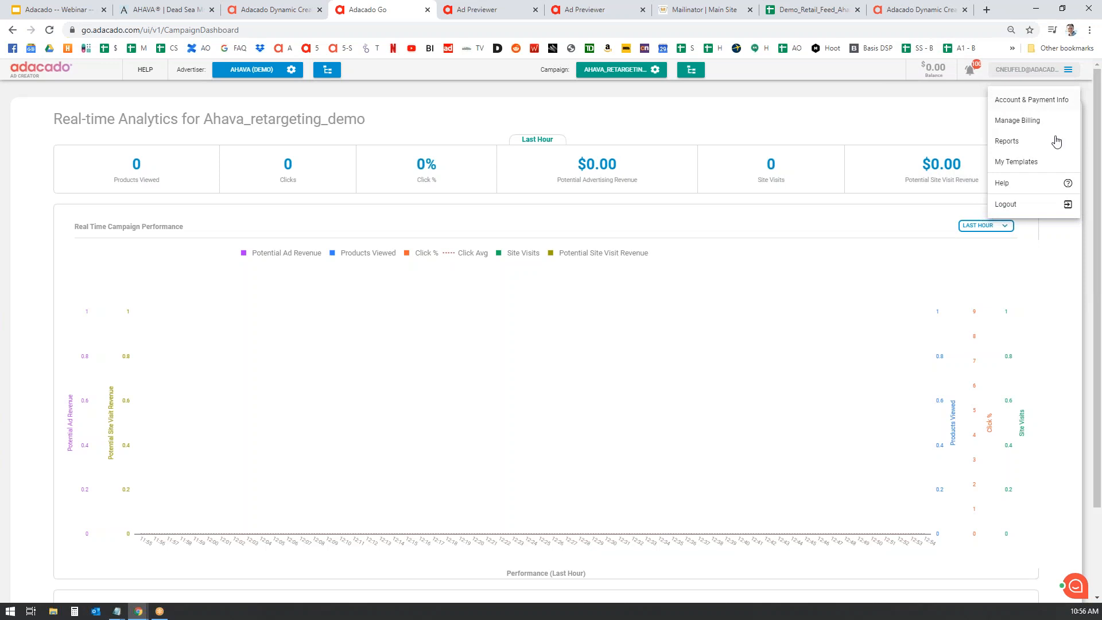
pyautogui.click(1014, 142)
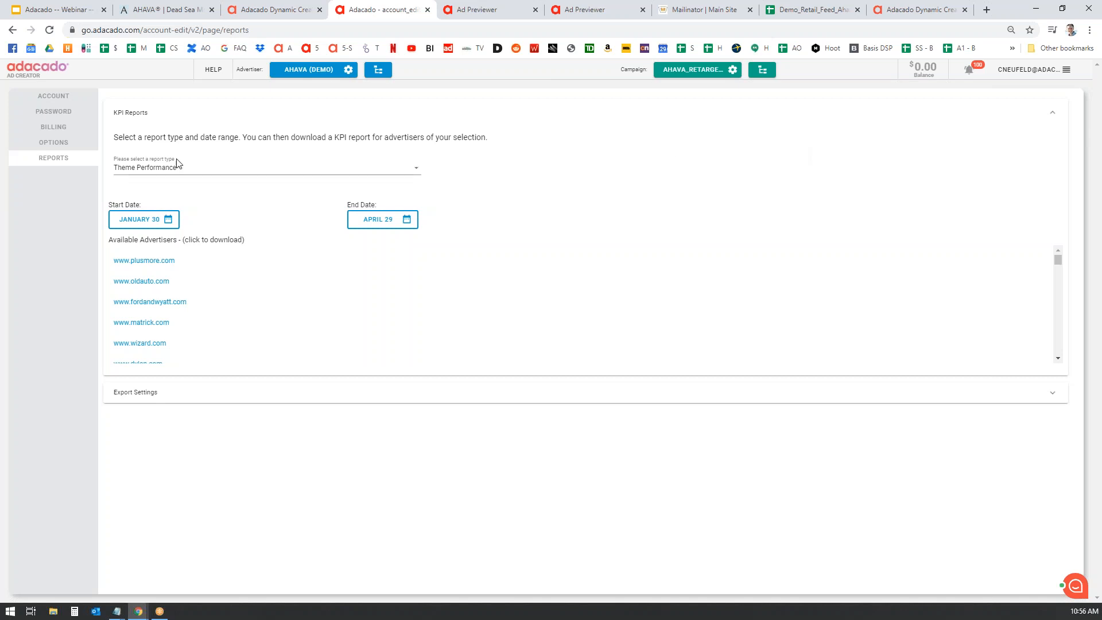
pyautogui.click(205, 172)
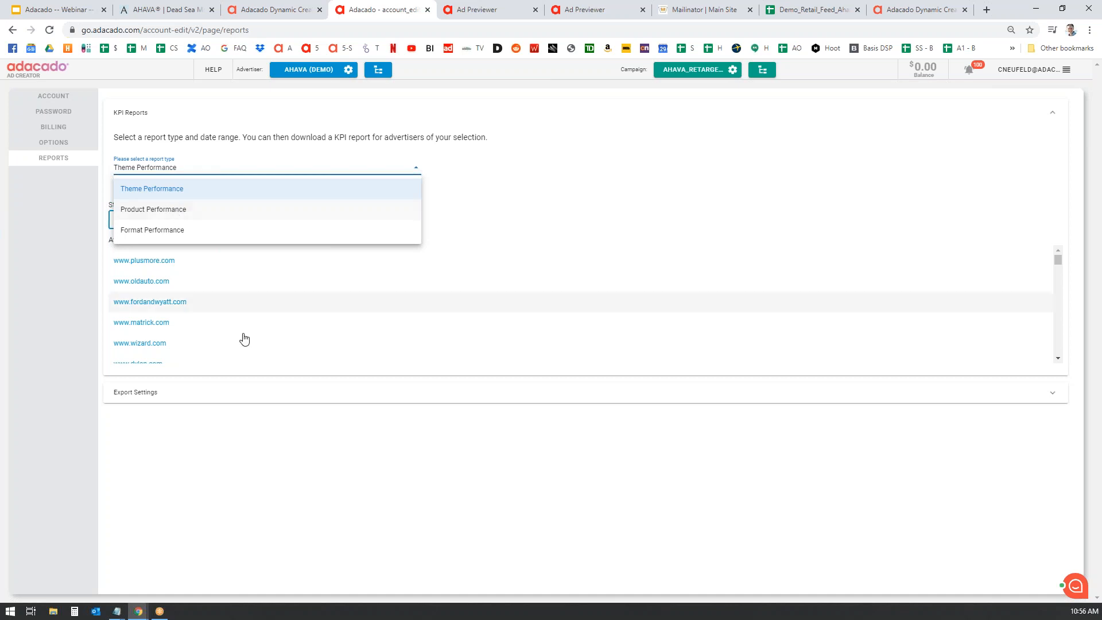
pyautogui.click(771, 182)
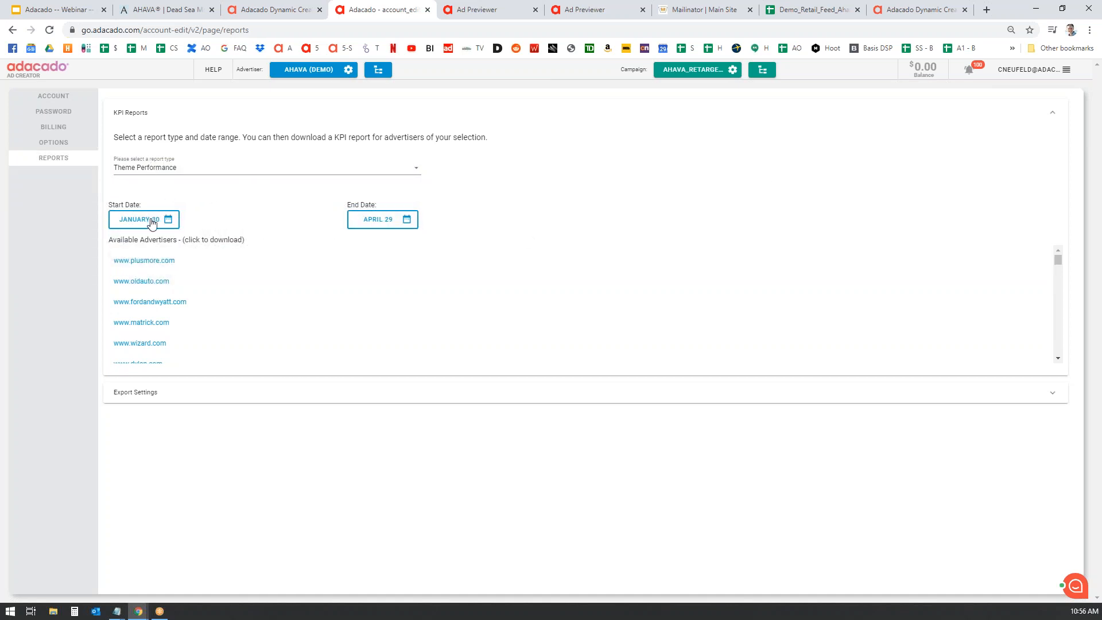
pyautogui.scroll(-1, 402, 333)
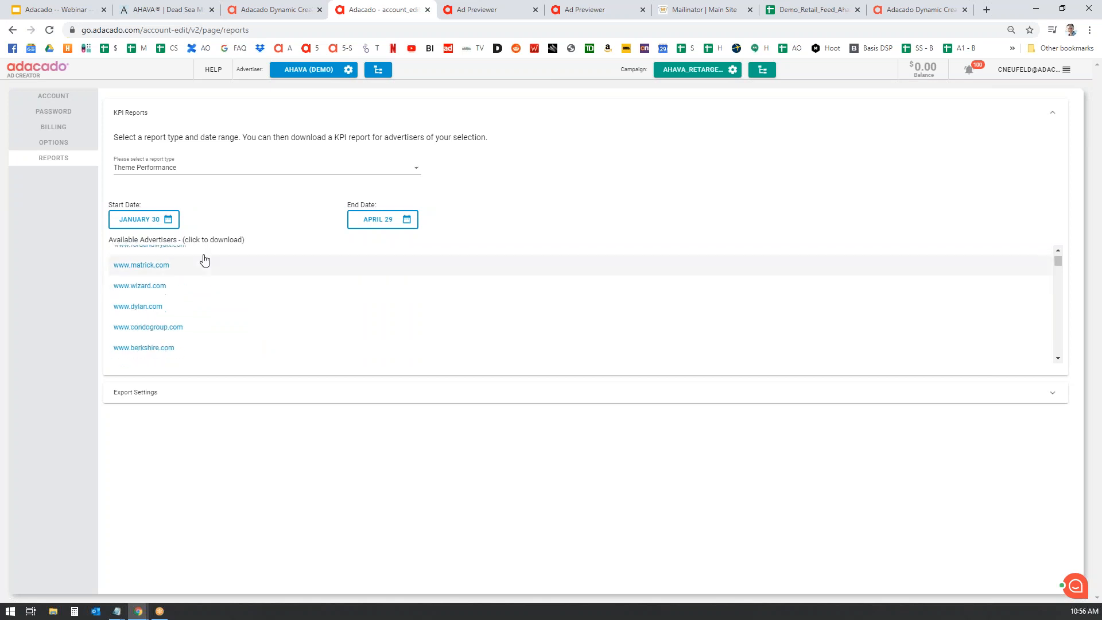
pyautogui.scroll(1, 141, 273)
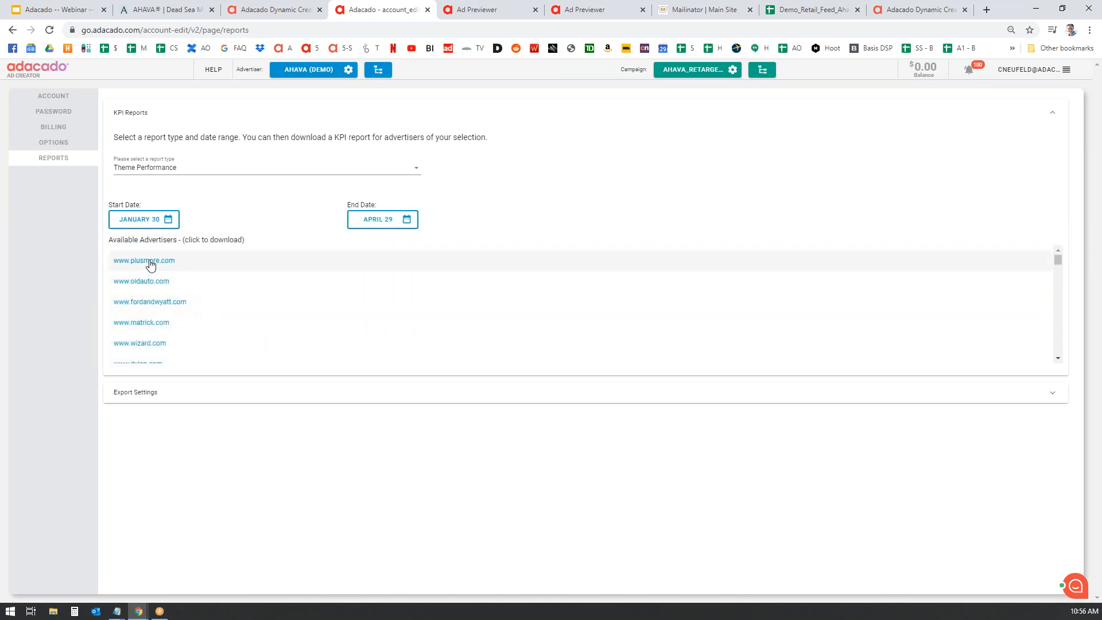
pyautogui.click(150, 262)
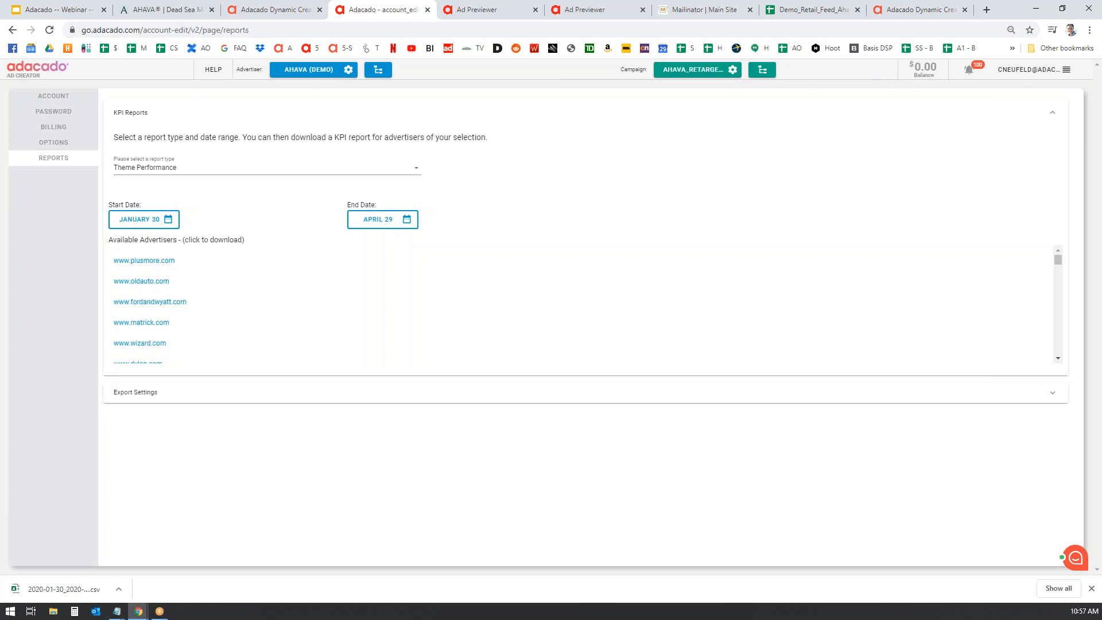
pyautogui.click(1090, 30)
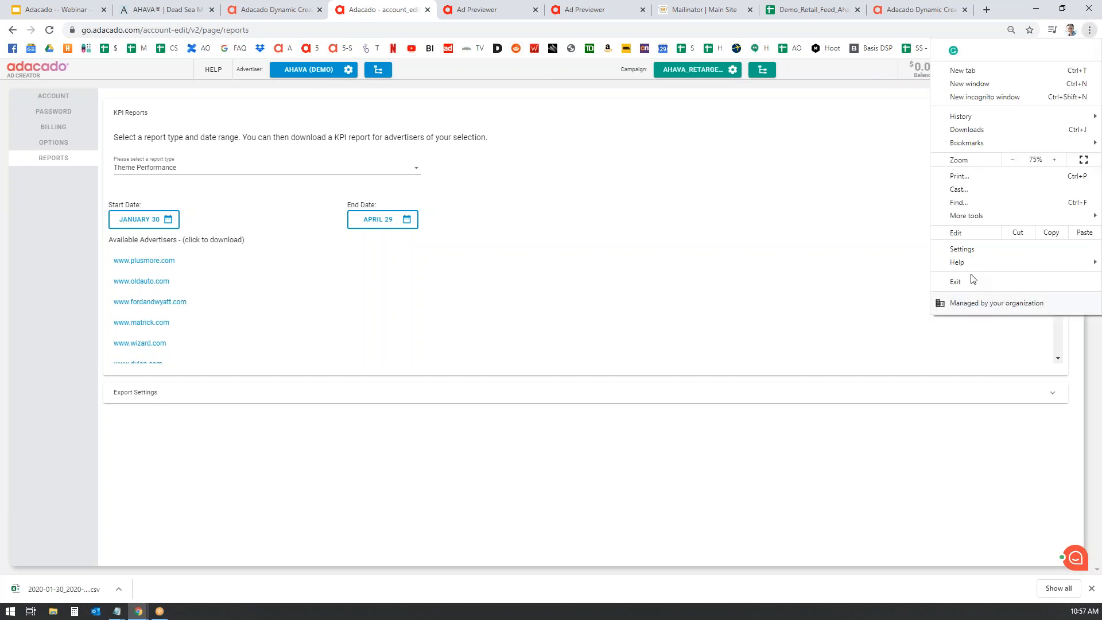
pyautogui.click(762, 188)
# - Log out and sign in with the other account's e-mail and password, dismissing the save-password prompt
pyautogui.click(1069, 73)
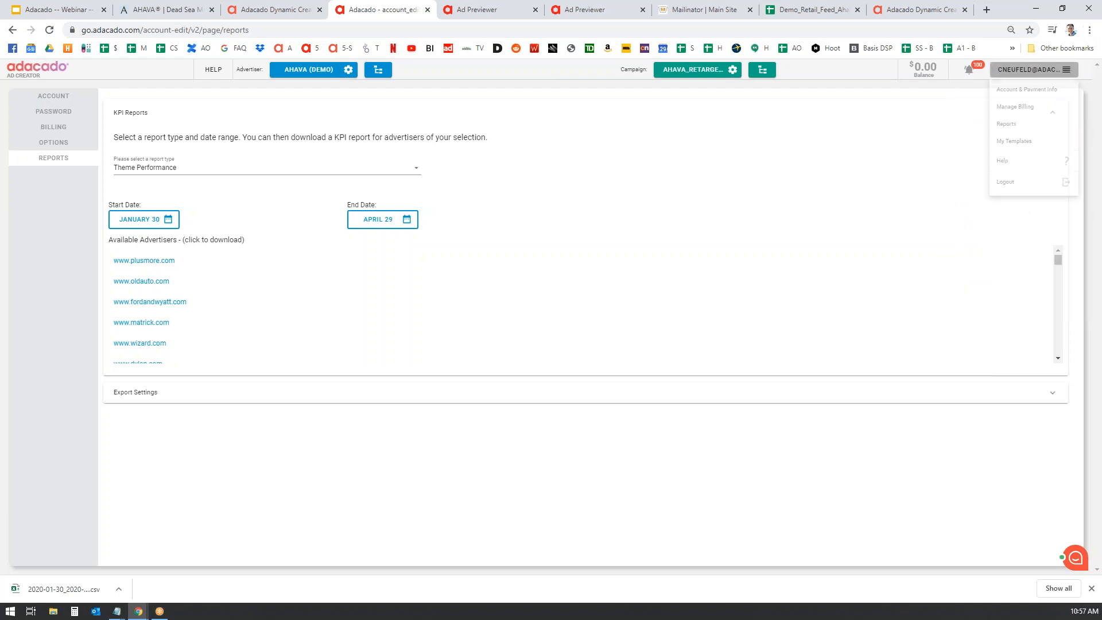
pyautogui.click(1016, 188)
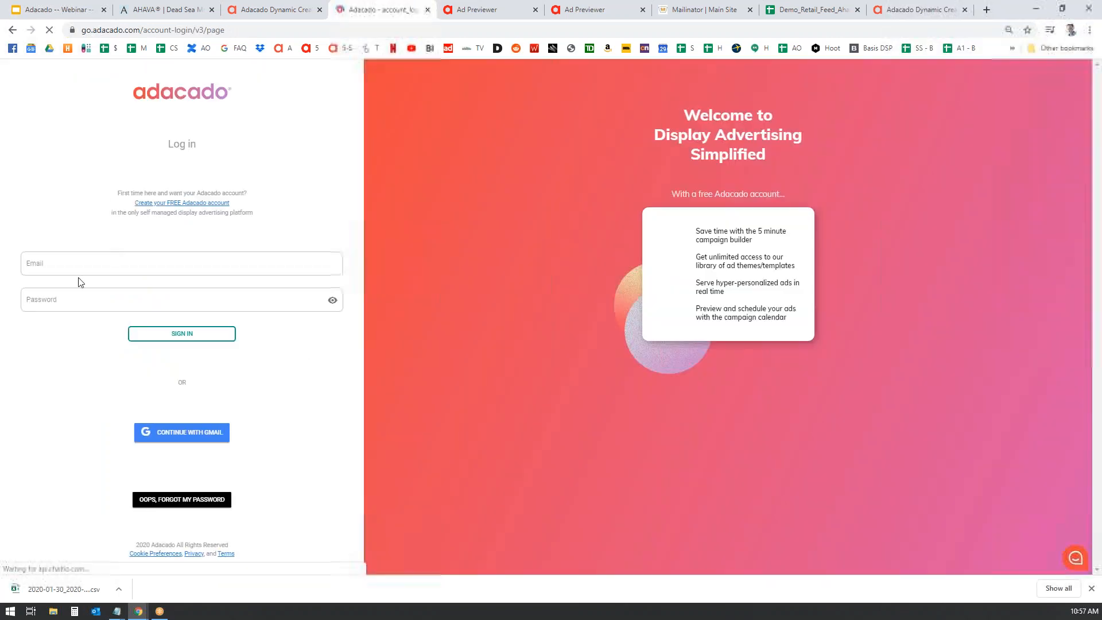
pyautogui.click(78, 263)
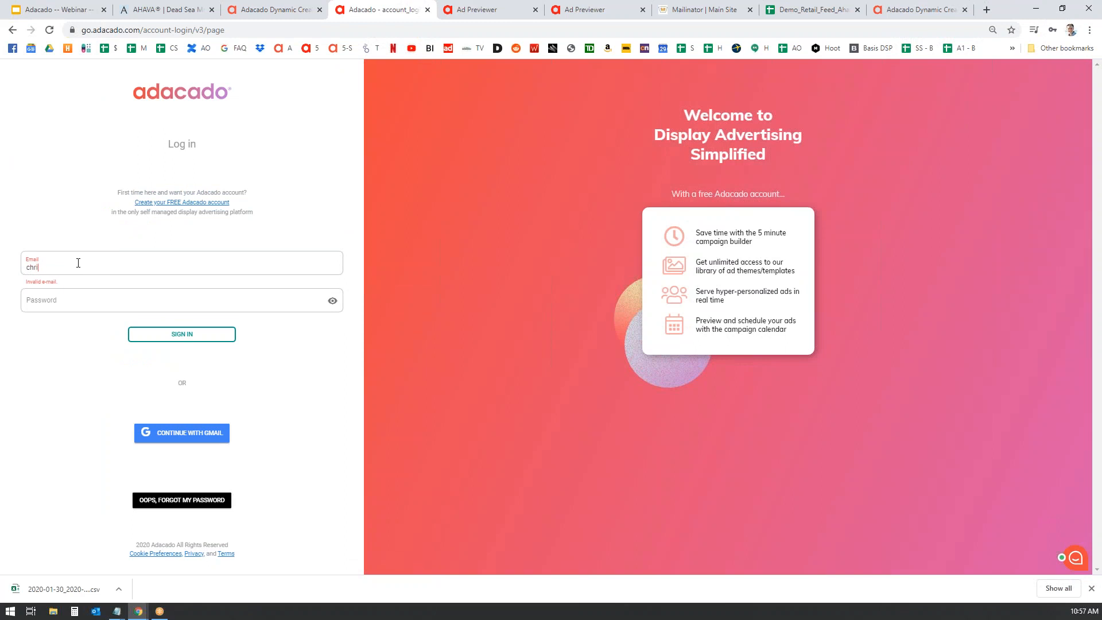
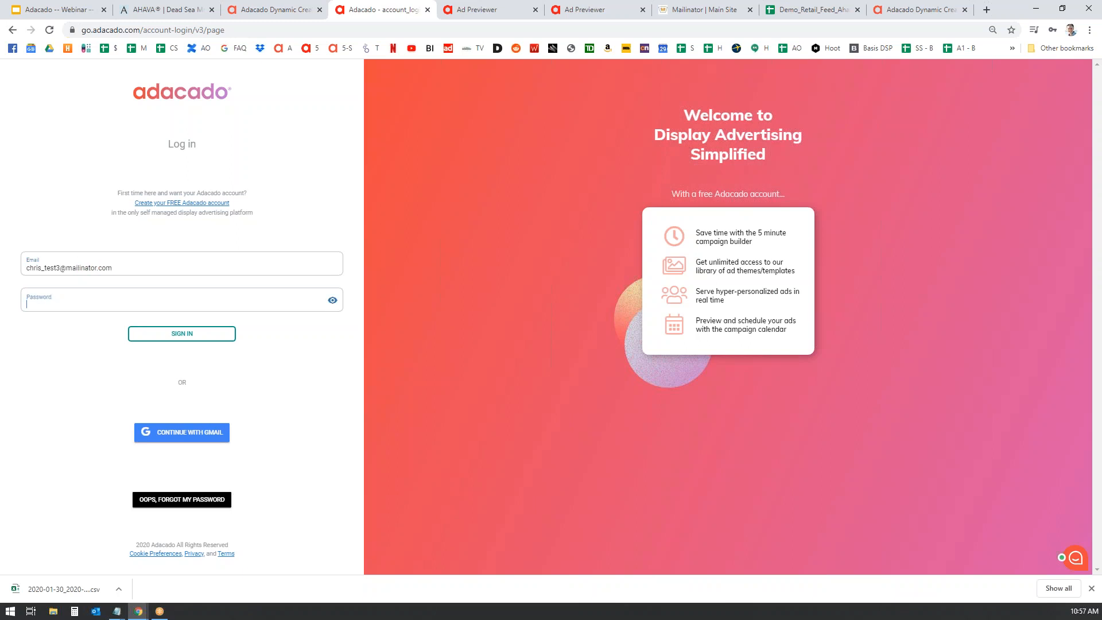
pyautogui.press('Tab')
pyautogui.write('•••••')
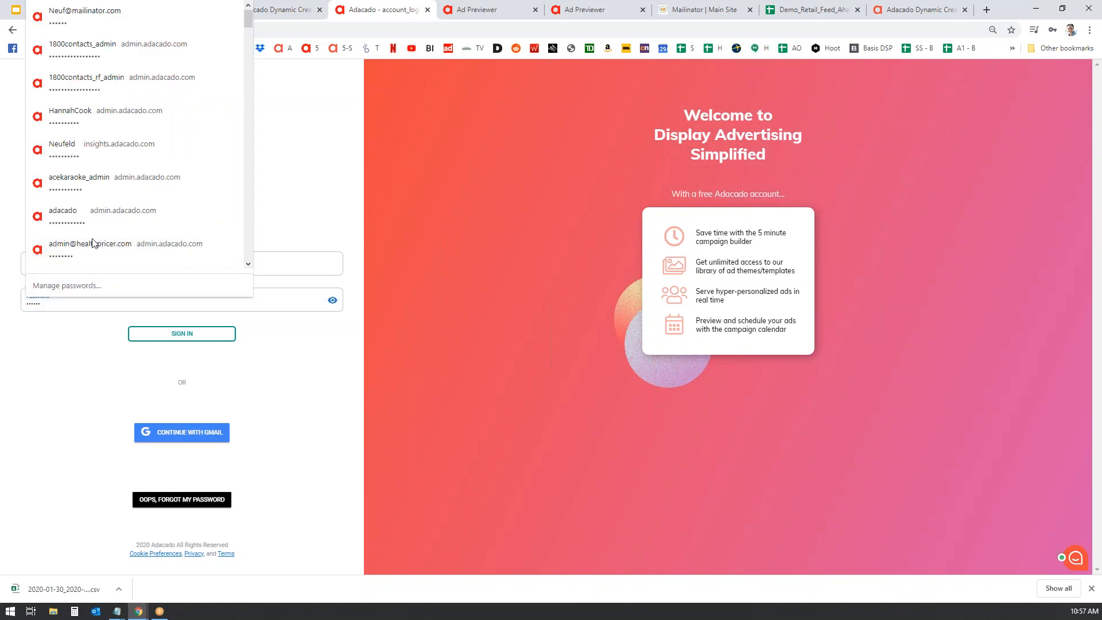
pyautogui.press('Return')
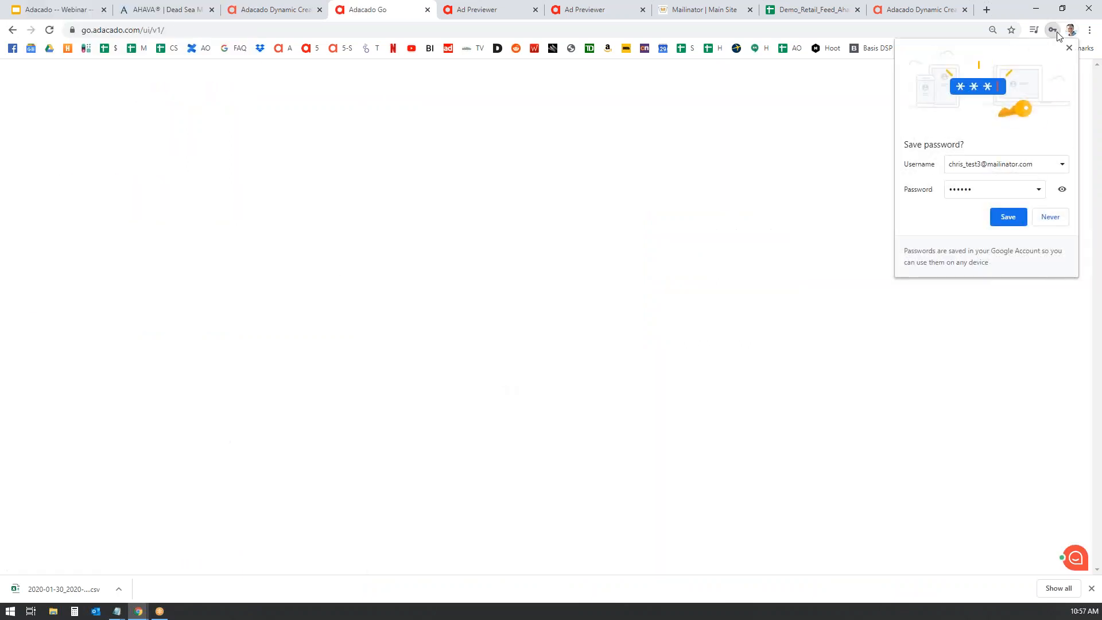
pyautogui.click(1069, 47)
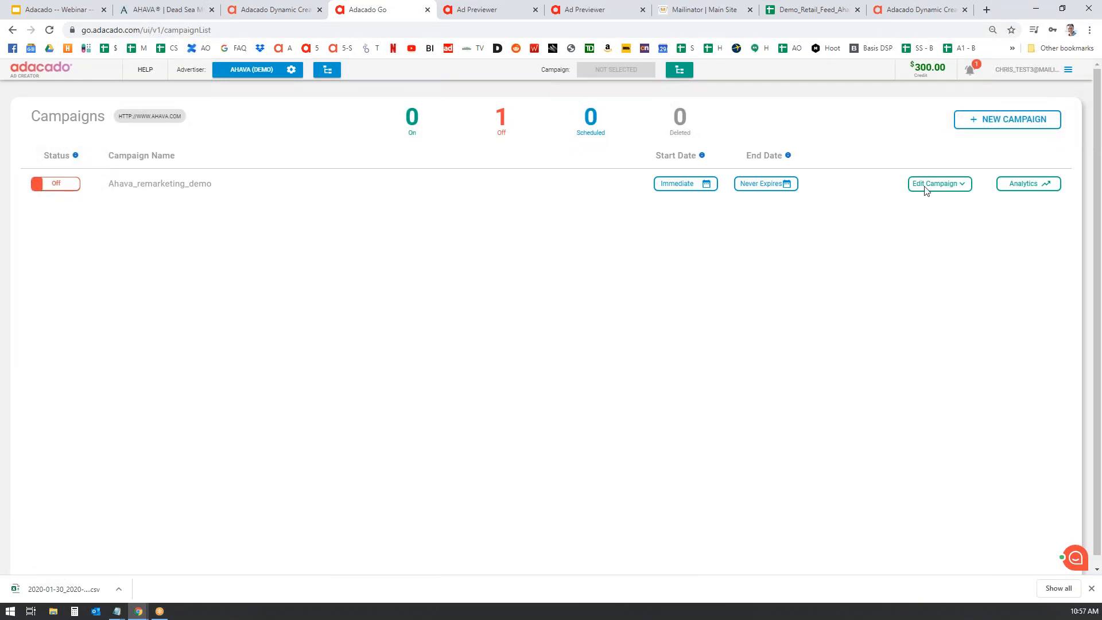
pyautogui.moveTo(934, 78)
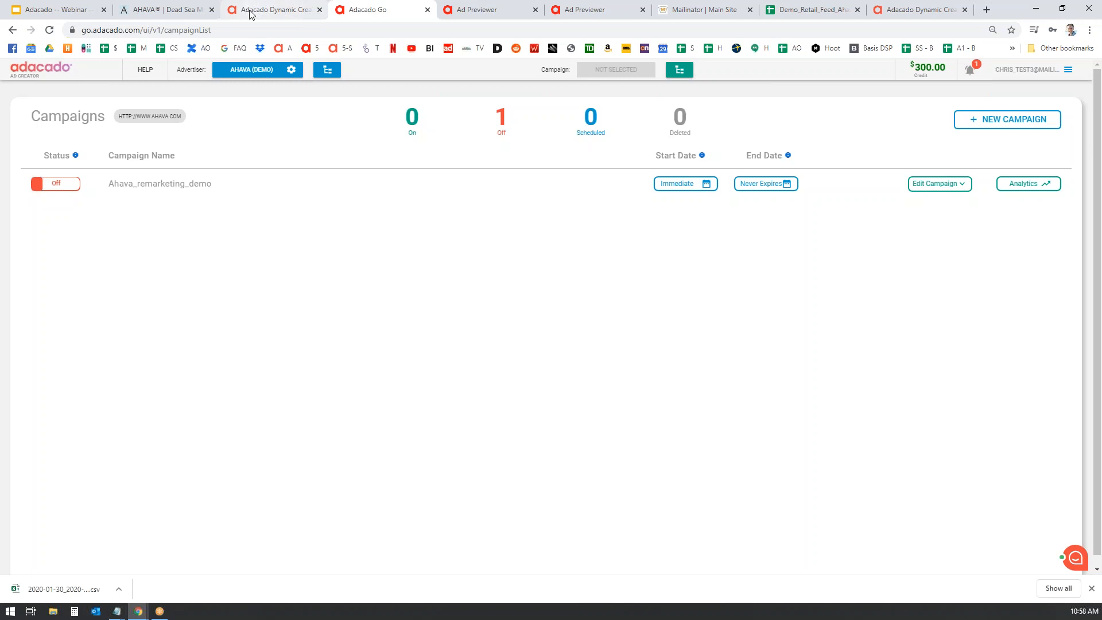
# - Browse the adacado.com Support page's Video Tutorials and Support Docs, then open webinar registration
pyautogui.click(281, 10)
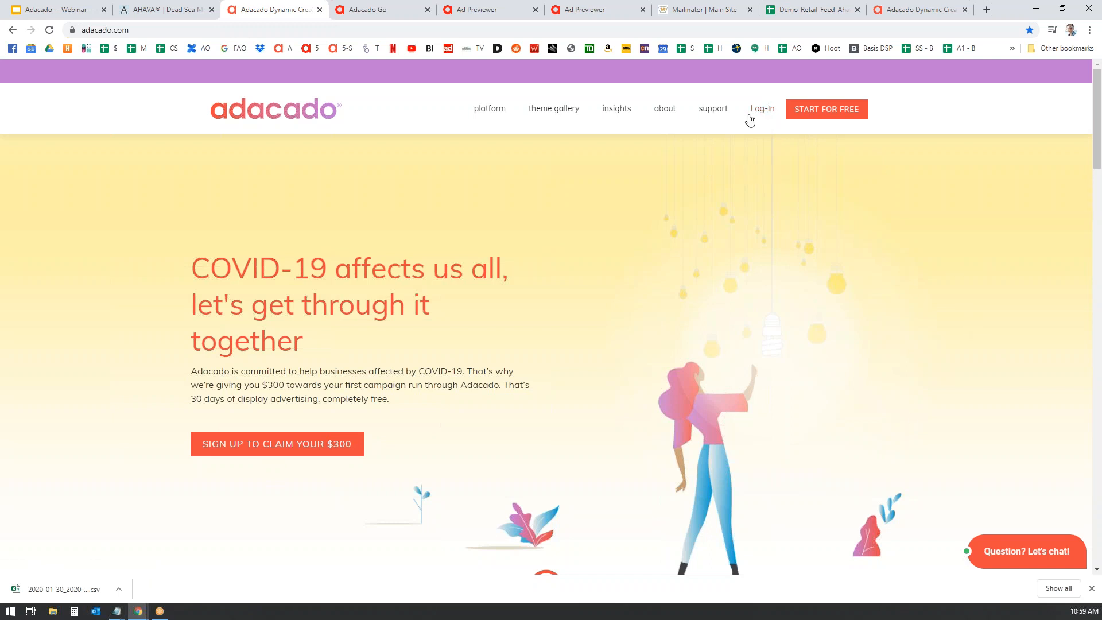
pyautogui.click(715, 109)
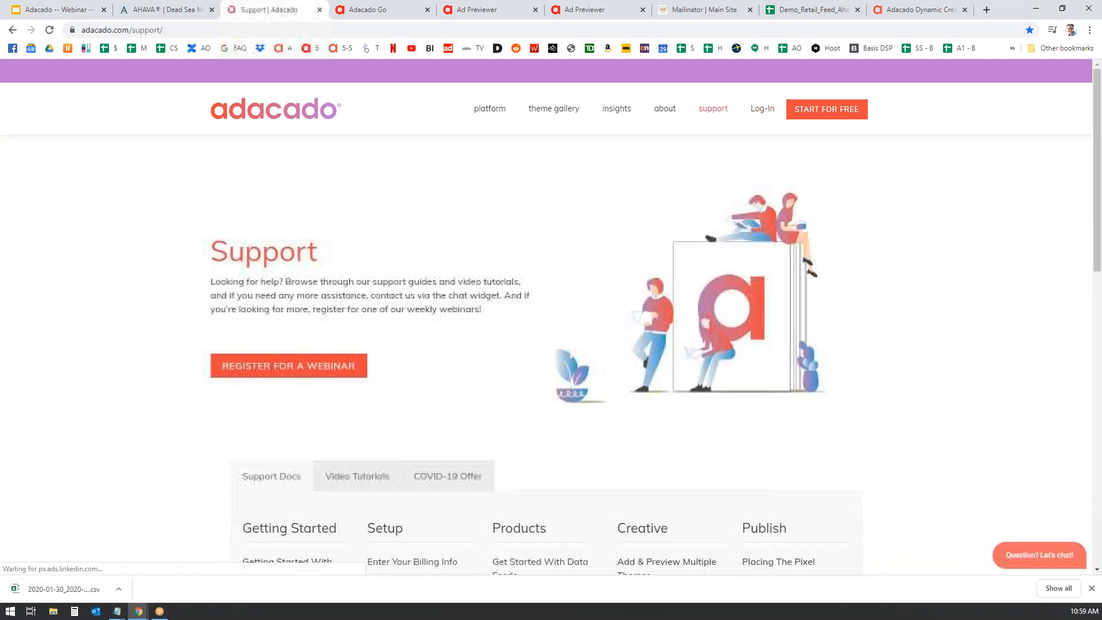
pyautogui.scroll(-4, 446, 315)
pyautogui.click(358, 247)
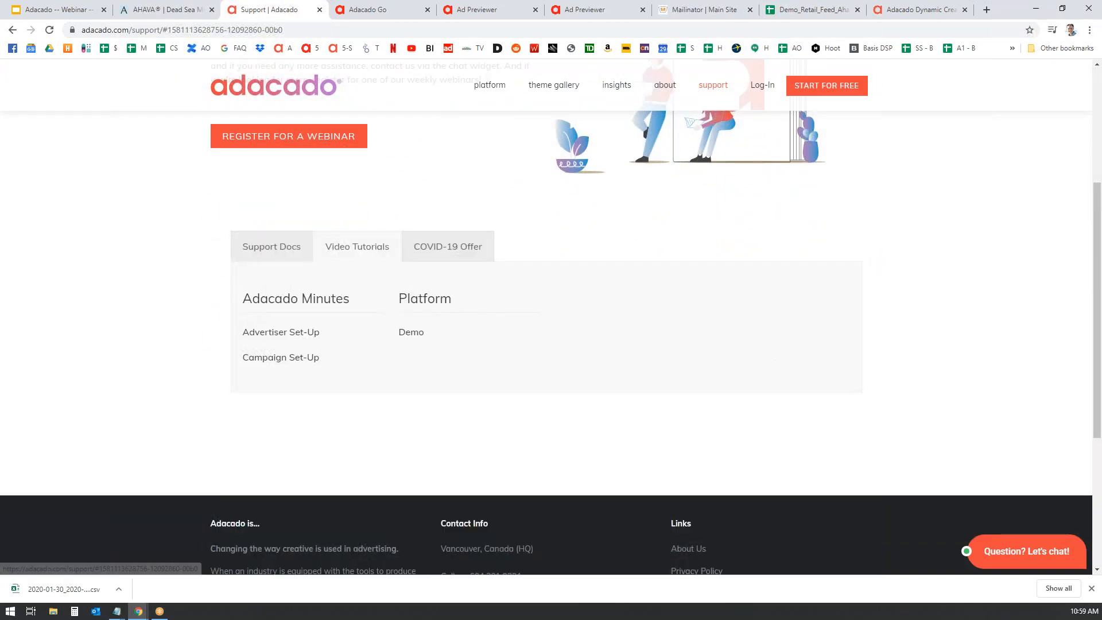
pyautogui.click(266, 253)
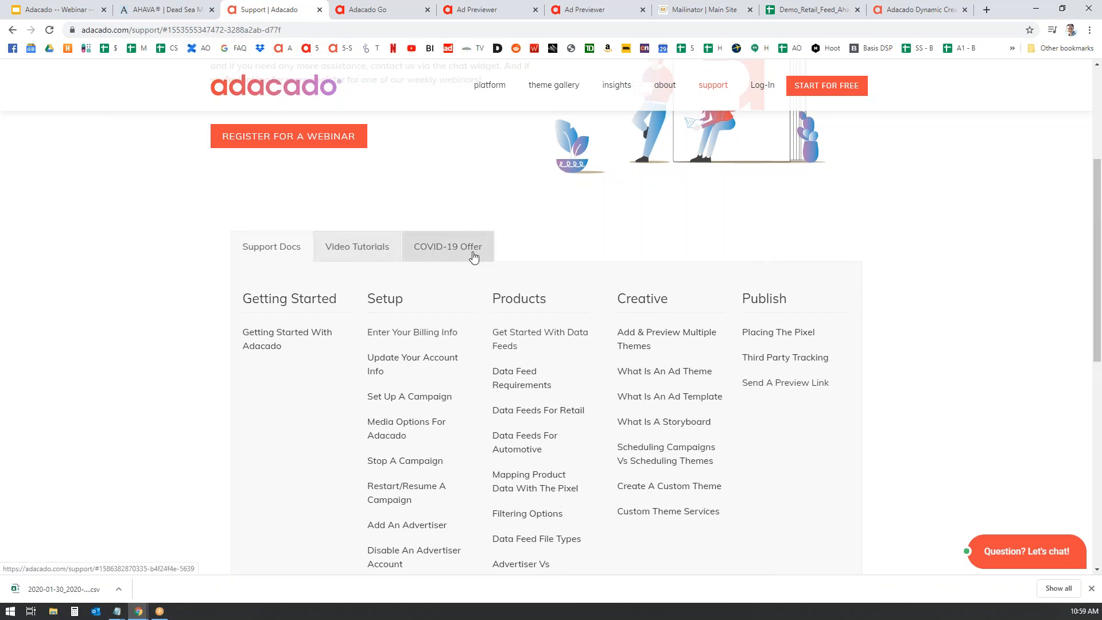
pyautogui.scroll(3, 258, 336)
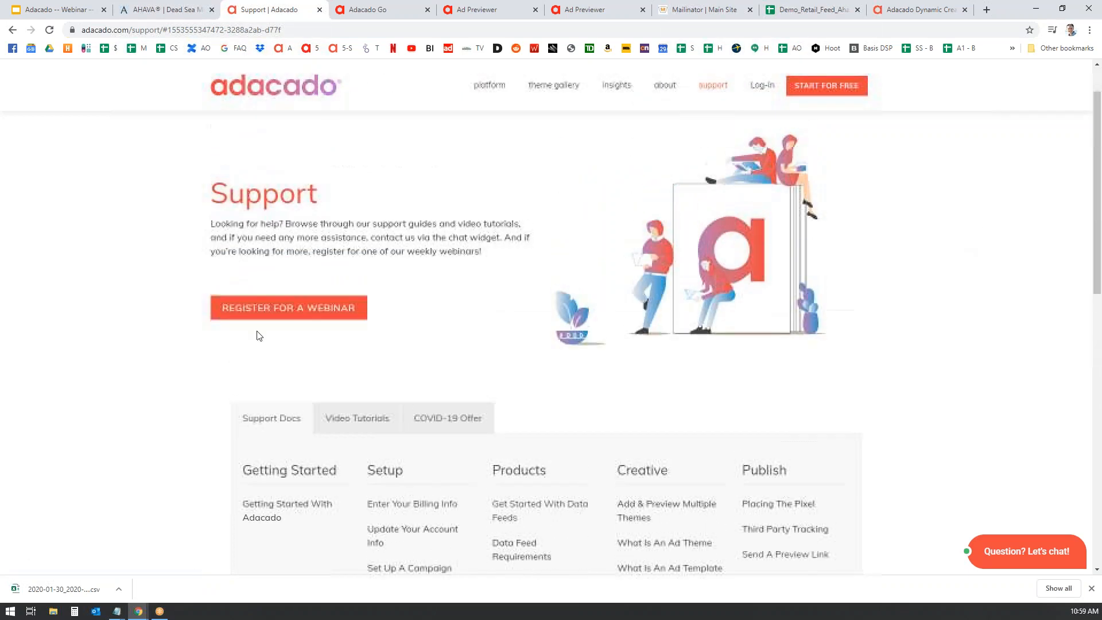
pyautogui.click(319, 312)
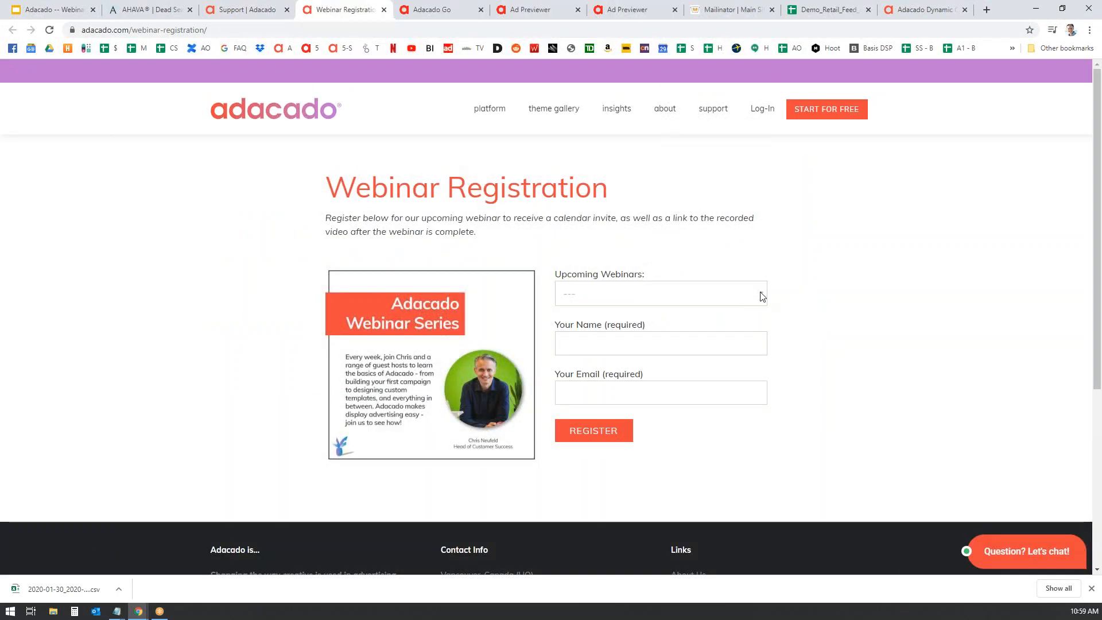
# - Look over the Upcoming Webinars dates on the registration form without choosing one
pyautogui.click(759, 295)
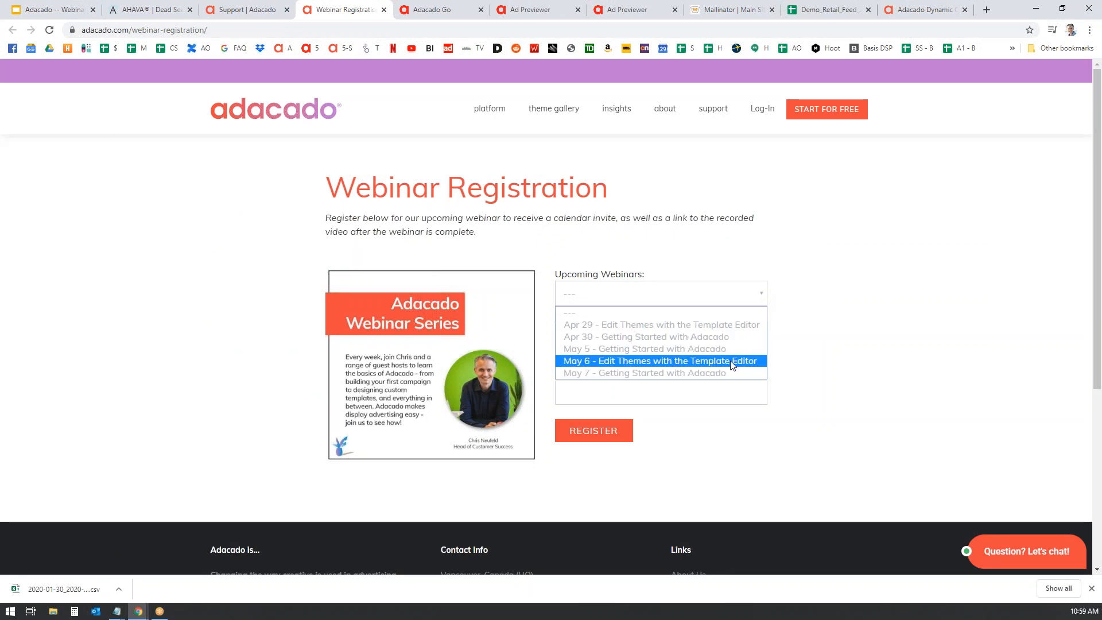
pyautogui.click(856, 281)
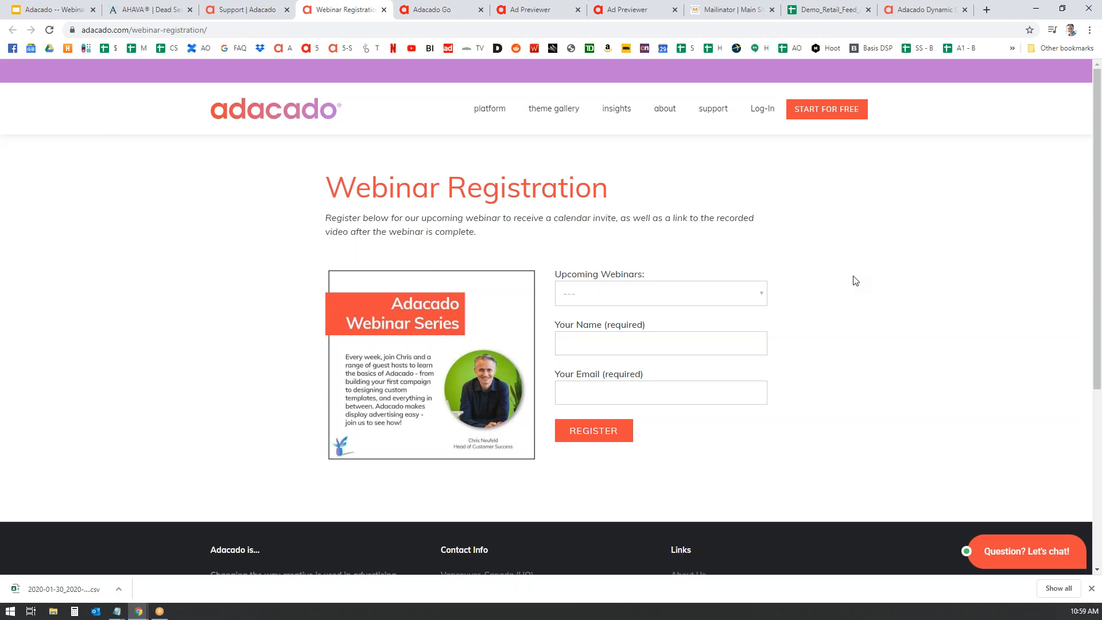
pyautogui.click(990, 155)
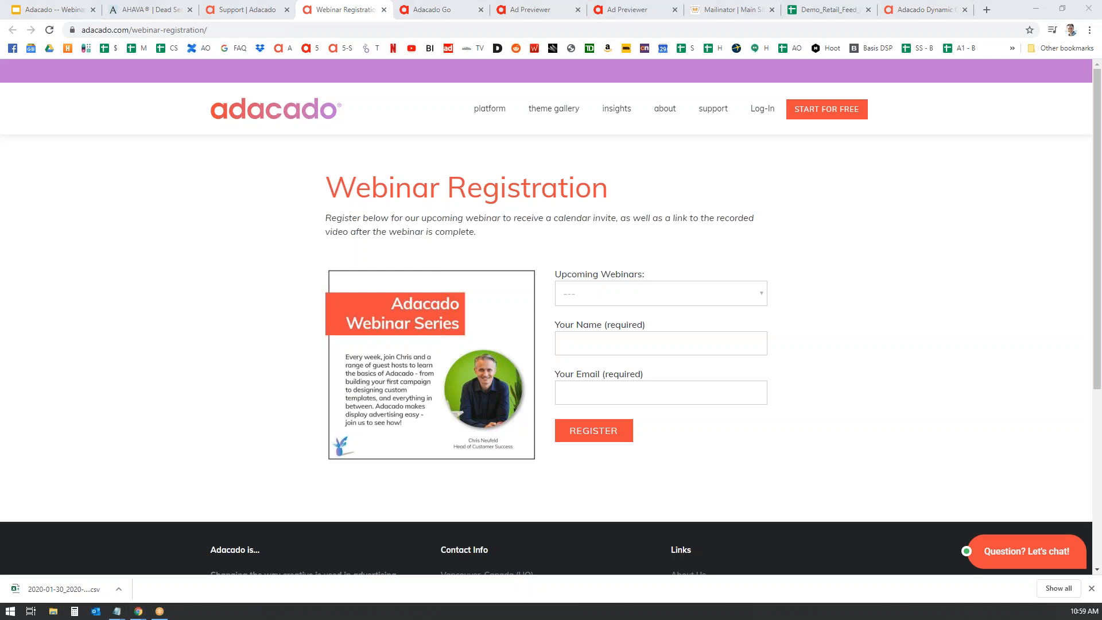